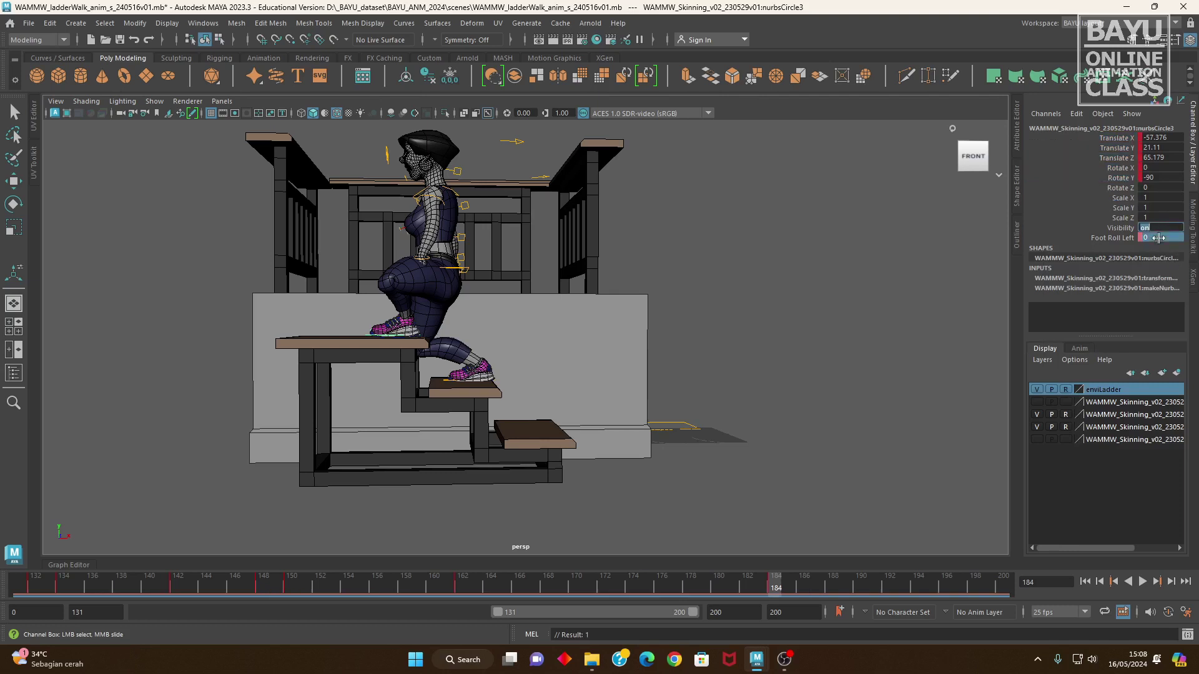
- Start editing the left foot's Foot Roll value in the Channel Box
{"action": "left_click", "coordinate": [1167, 236]}
- Set Foot Roll Left to -8 and key it at frame 184
{"action": "key", "text": "Return"}
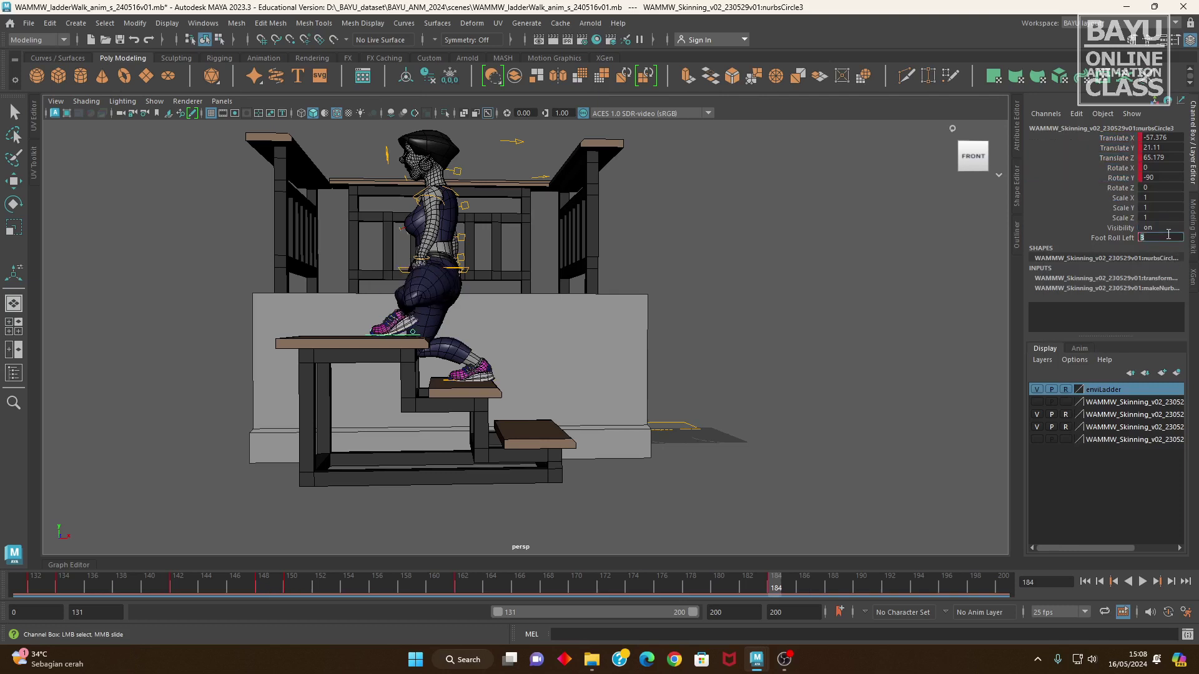
{"action": "type", "text": "8"}
{"action": "key", "text": "Return"}
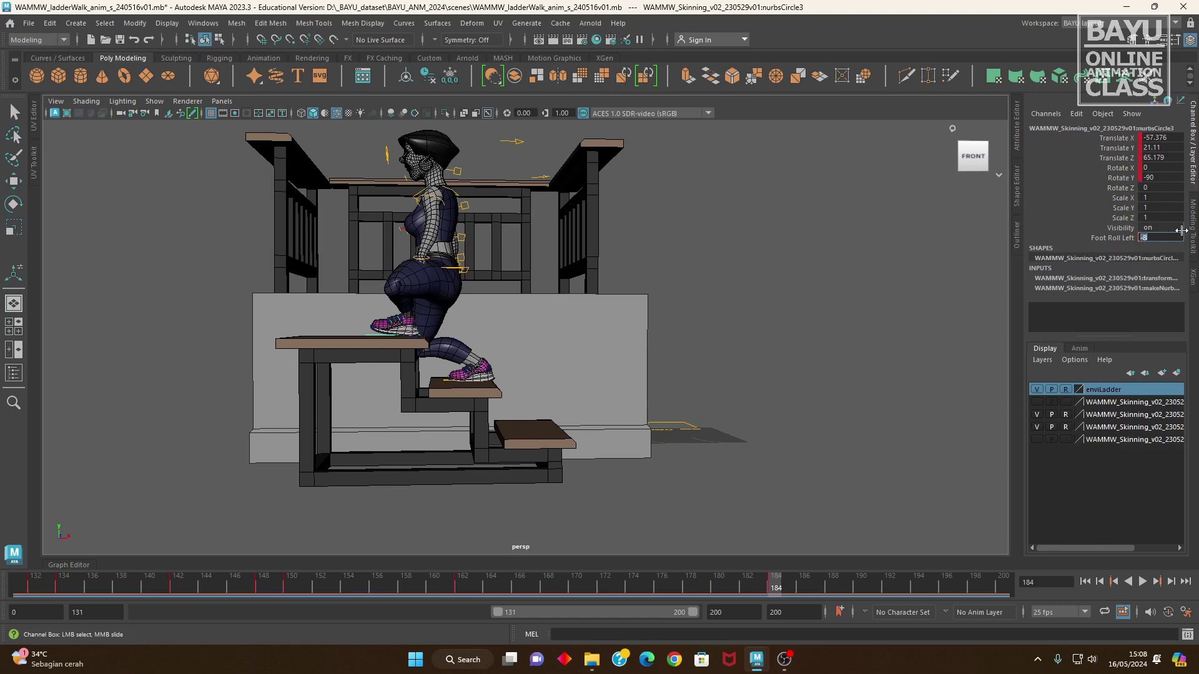
{"action": "right_click", "coordinate": [1105, 238]}
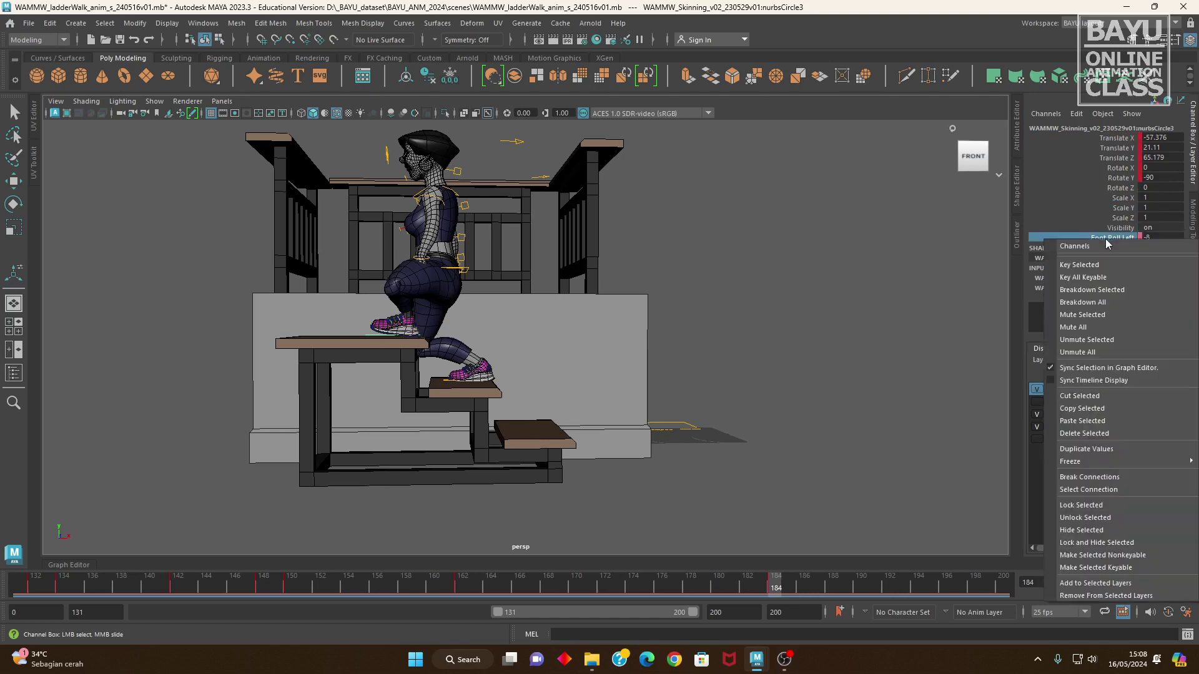
{"action": "left_click", "coordinate": [1099, 265]}
- Lower the left foot control slightly and key its Translate Y
{"action": "right_click_drag", "start_coordinate": [359, 372], "coordinate": [512, 406], "text": "alt"}
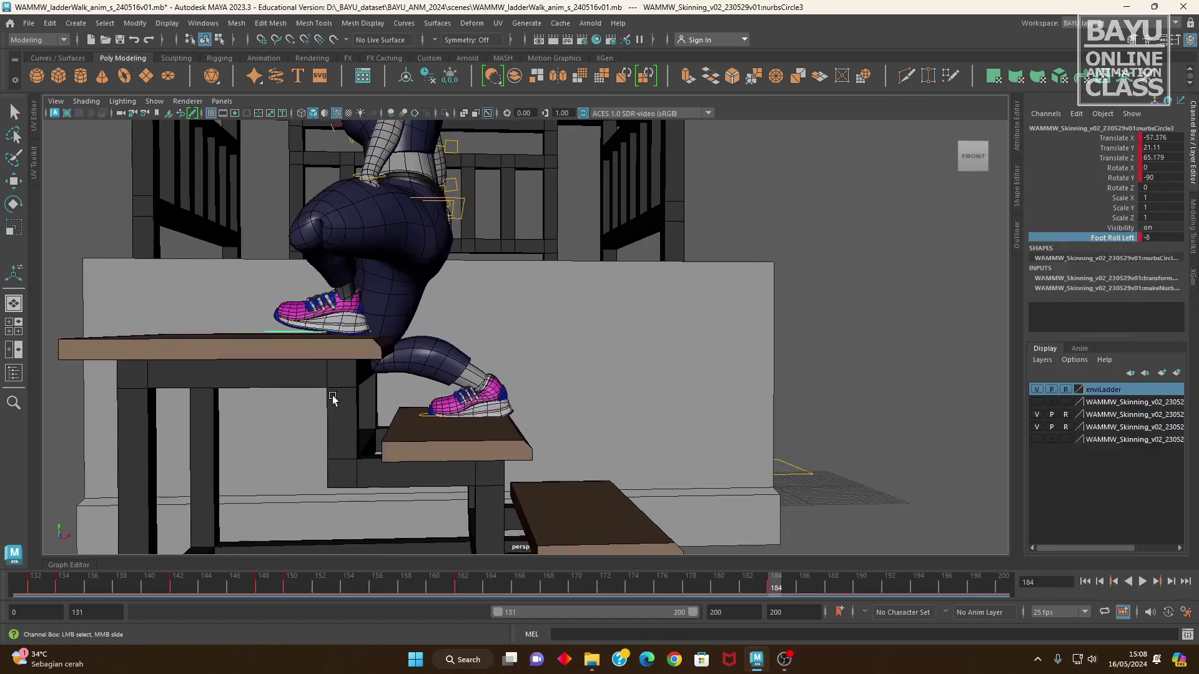
{"action": "middle_click_drag", "start_coordinate": [512, 406], "coordinate": [422, 413], "text": "alt"}
{"action": "key", "text": "w"}
{"action": "mouse_move", "coordinate": [406, 317]}
{"action": "left_mouse_down"}
{"action": "mouse_move", "coordinate": [404, 424]}
{"action": "mouse_move", "coordinate": [1044, 319]}
{"action": "left_mouse_up"}
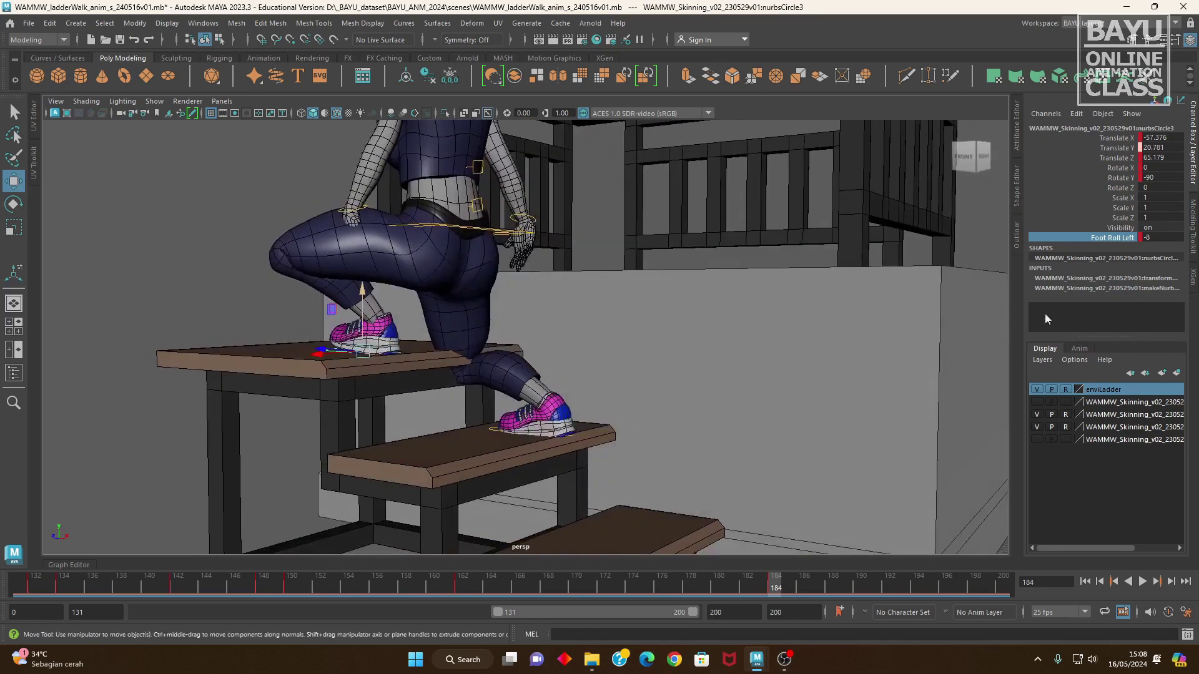
{"action": "right_click", "coordinate": [1110, 148]}
{"action": "left_click", "coordinate": [1102, 170]}
- At frame 186, set Foot Roll Left back to 0 and key it
{"action": "mouse_move", "coordinate": [448, 440]}
{"action": "left_mouse_down", "text": "alt"}
{"action": "mouse_move", "coordinate": [490, 432]}
{"action": "mouse_move", "coordinate": [872, 560]}
{"action": "left_mouse_up", "text": "alt"}
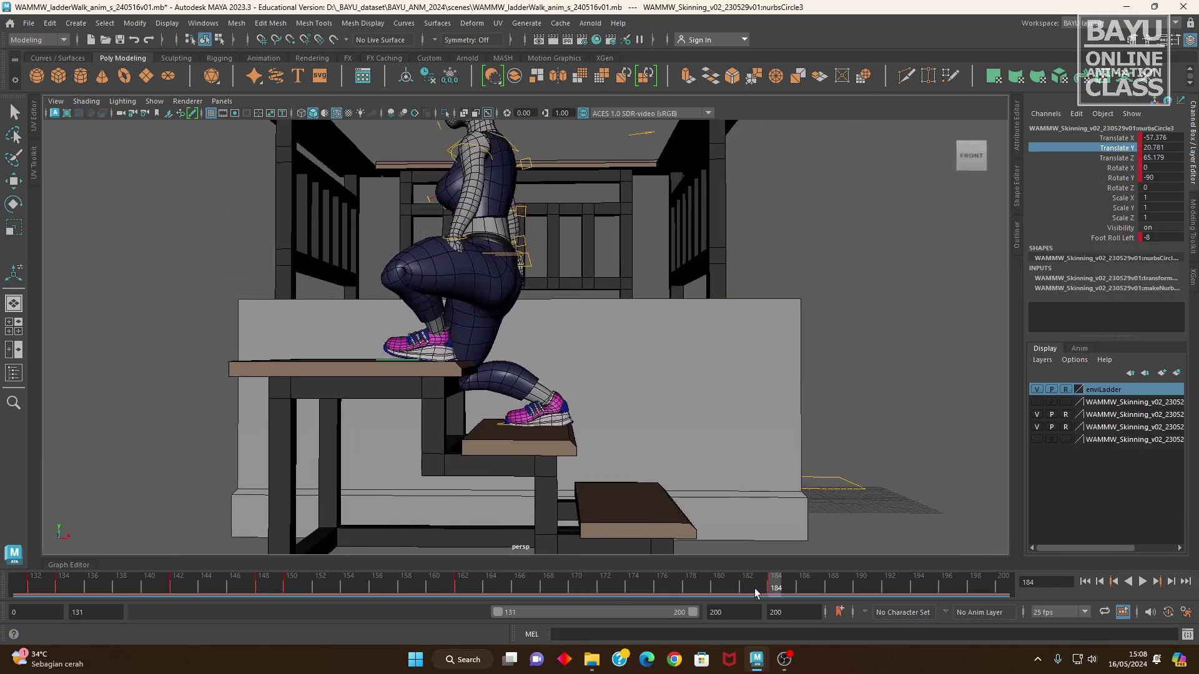
{"action": "key", "text": "alt+v"}
{"action": "key", "text": "alt+v"}
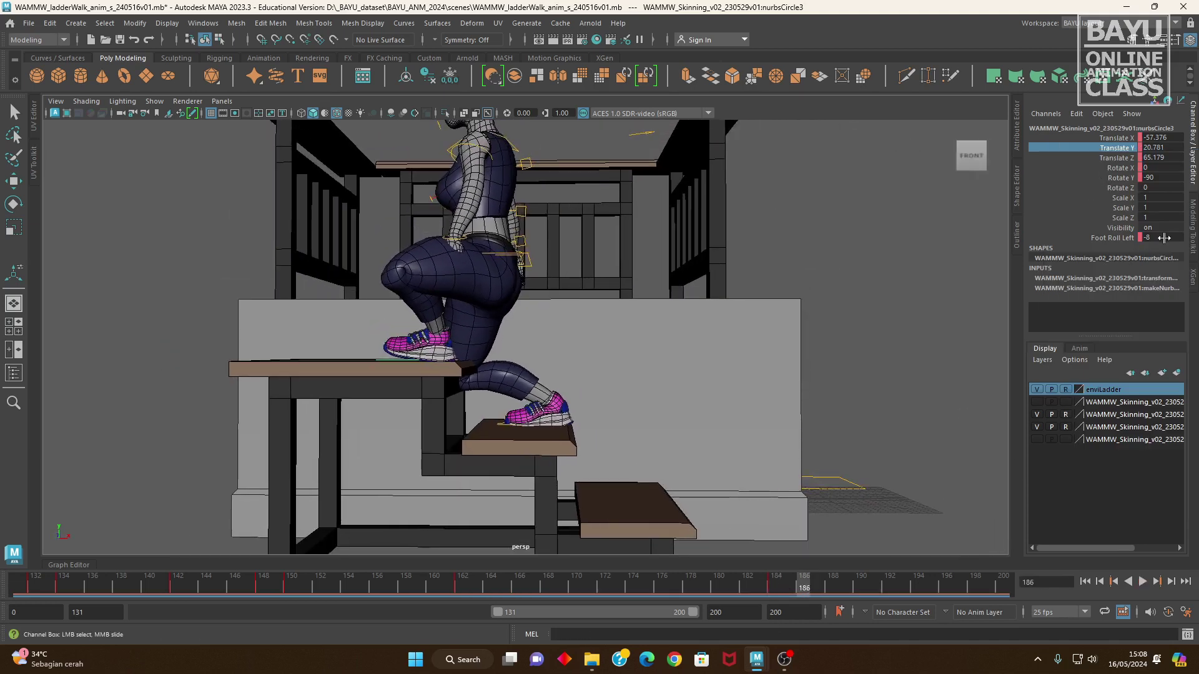
{"action": "double_click", "coordinate": [1164, 238]}
{"action": "type", "text": "0"}
{"action": "key", "text": "Return"}
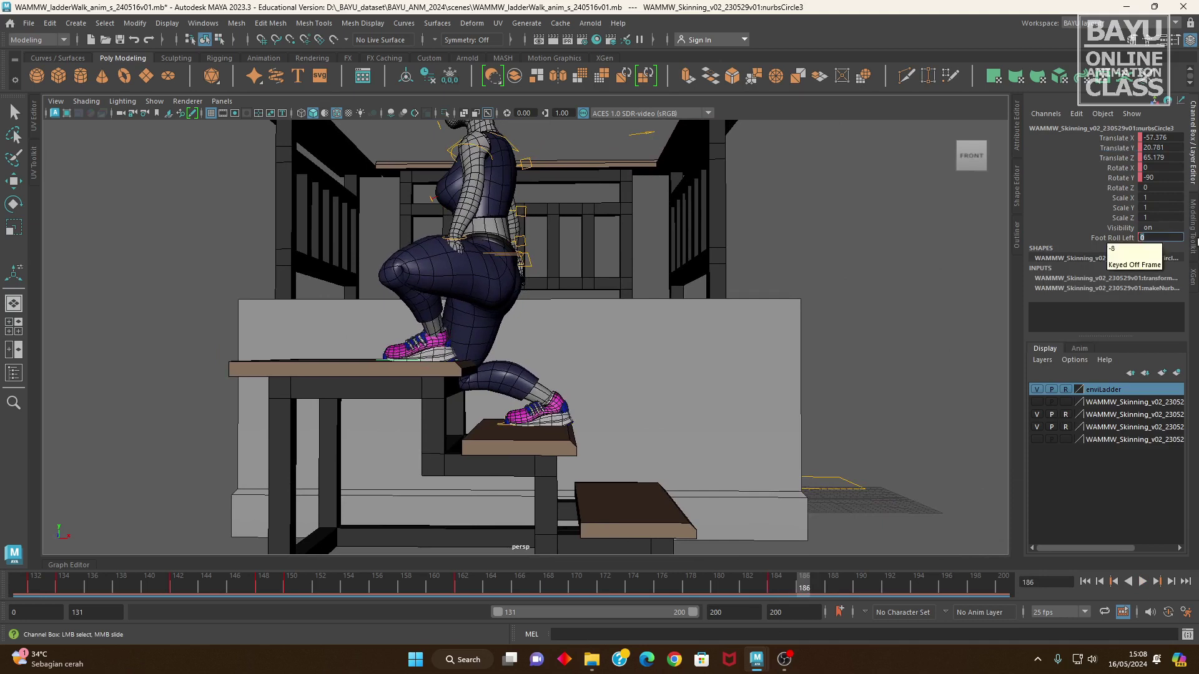
{"action": "left_click", "coordinate": [1111, 238]}
{"action": "right_click", "coordinate": [1111, 238]}
{"action": "left_click", "coordinate": [1098, 264]}
{"action": "mouse_move", "coordinate": [541, 261]}
{"action": "left_mouse_down", "text": "alt"}
{"action": "mouse_move", "coordinate": [492, 355]}
{"action": "mouse_move", "coordinate": [632, 375]}
{"action": "left_mouse_up", "text": "alt"}
- Raise the hip control and key its Translate X and Y at frame 186
{"action": "left_click", "coordinate": [542, 337]}
{"action": "key", "text": "w"}
{"action": "left_click_drag", "start_coordinate": [529, 287], "coordinate": [551, 208]}
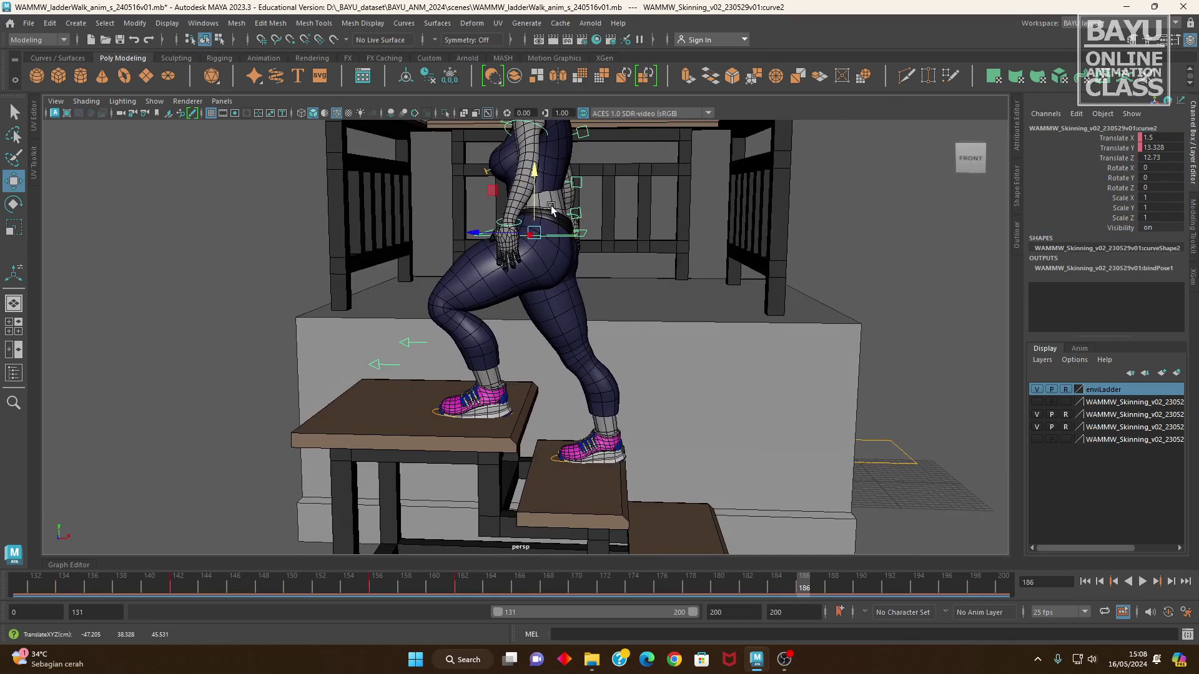
{"action": "left_click_drag", "start_coordinate": [1124, 138], "coordinate": [1124, 148]}
{"action": "right_click", "coordinate": [1117, 140]}
{"action": "left_click", "coordinate": [1086, 154]}
{"action": "mouse_move", "coordinate": [812, 350]}
{"action": "left_mouse_down", "text": "alt"}
{"action": "mouse_move", "coordinate": [610, 382]}
{"action": "mouse_move", "coordinate": [613, 396]}
{"action": "left_mouse_up", "text": "alt"}
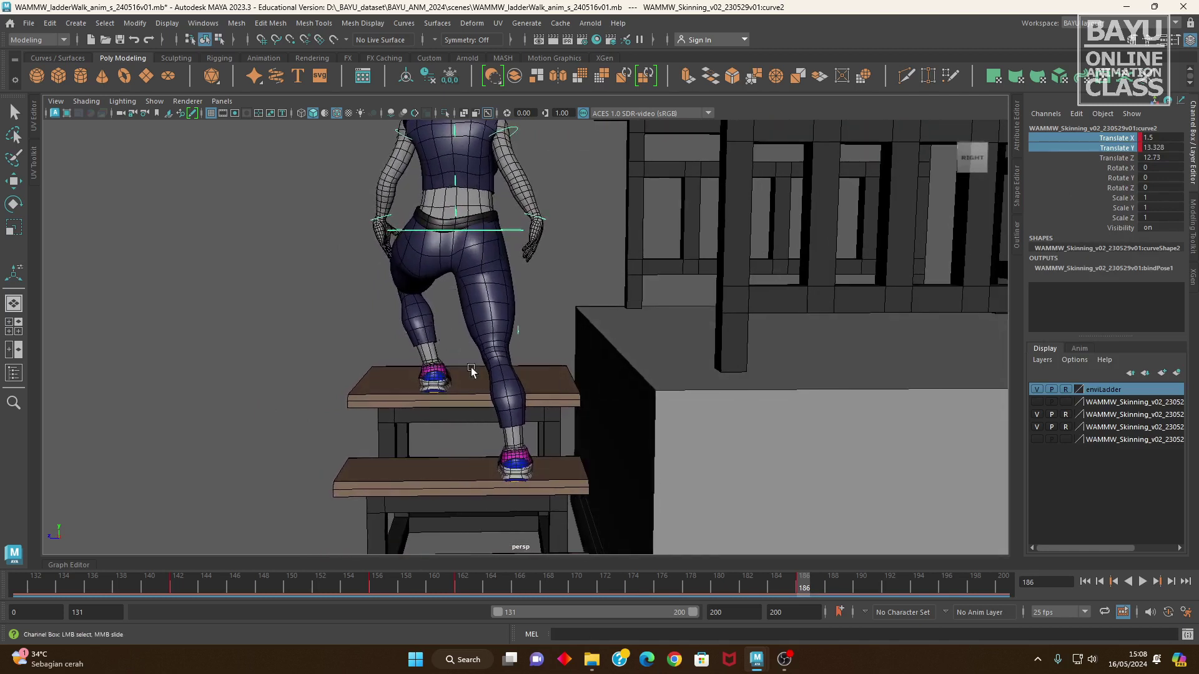
- At frame 173, set the hip's Translate X to -1.5 and key it
{"action": "left_click_drag", "start_coordinate": [801, 592], "coordinate": [619, 596]}
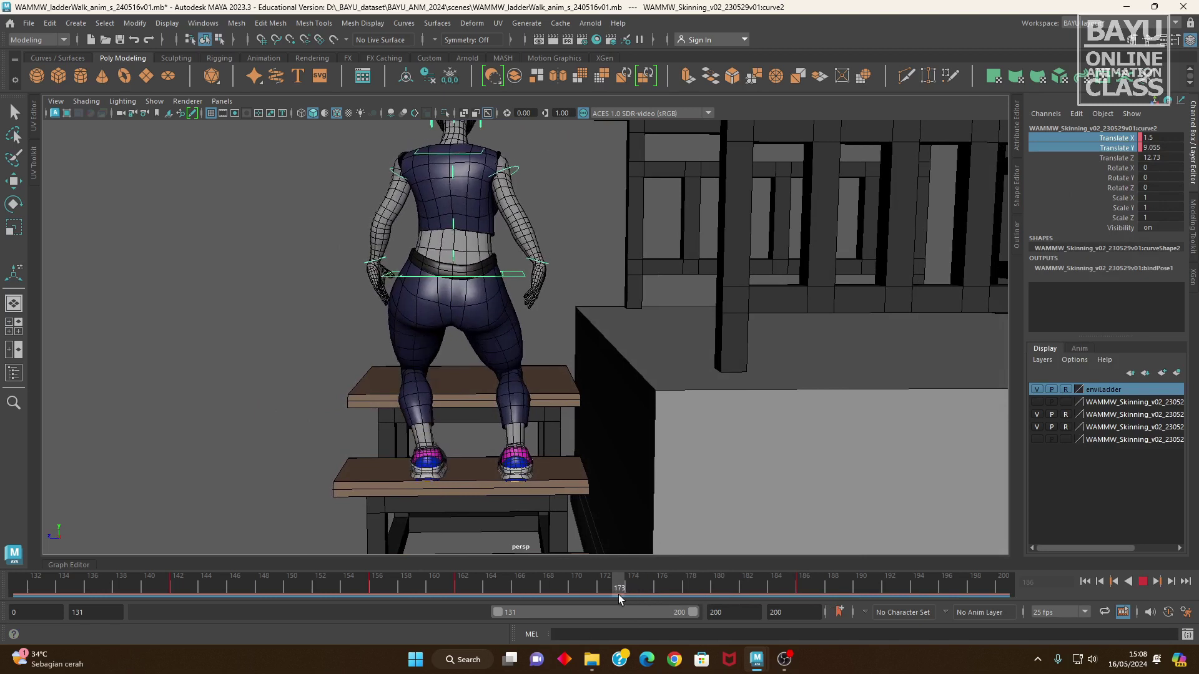
{"action": "mouse_move", "coordinate": [460, 489]}
{"action": "left_mouse_down", "text": "alt"}
{"action": "mouse_move", "coordinate": [607, 470]}
{"action": "mouse_move", "coordinate": [482, 472]}
{"action": "left_mouse_up", "text": "alt"}
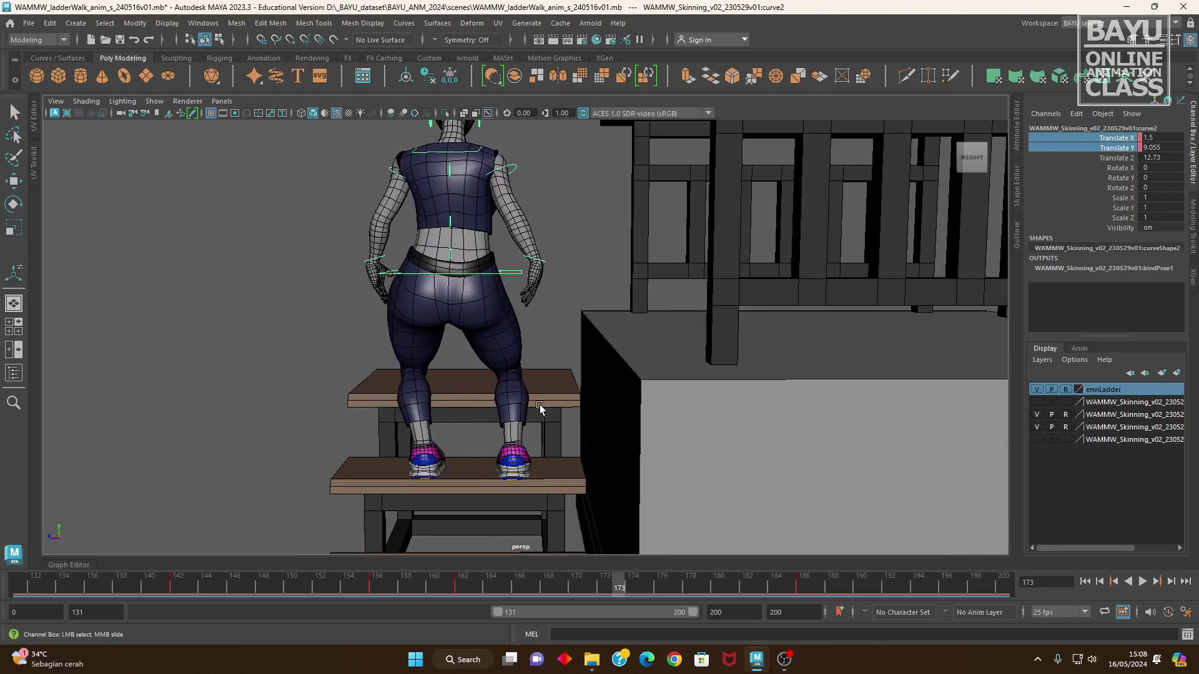
{"action": "key", "text": "w"}
{"action": "left_click_drag", "start_coordinate": [400, 274], "coordinate": [435, 276]}
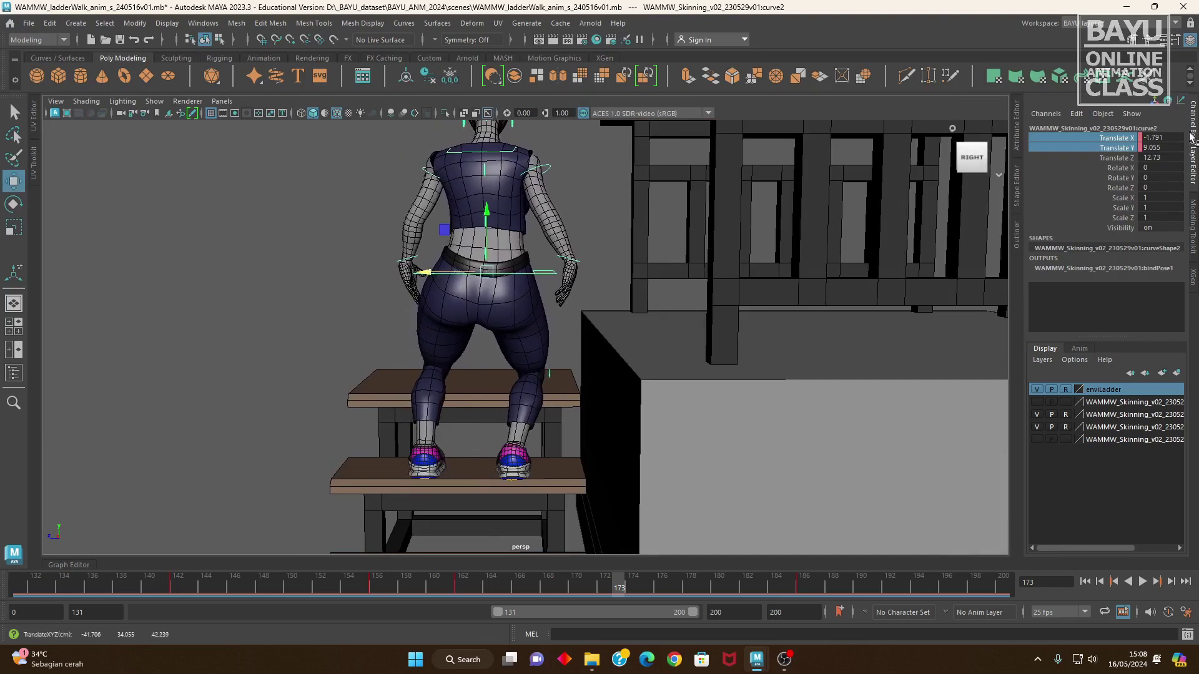
{"action": "double_click", "coordinate": [1169, 138]}
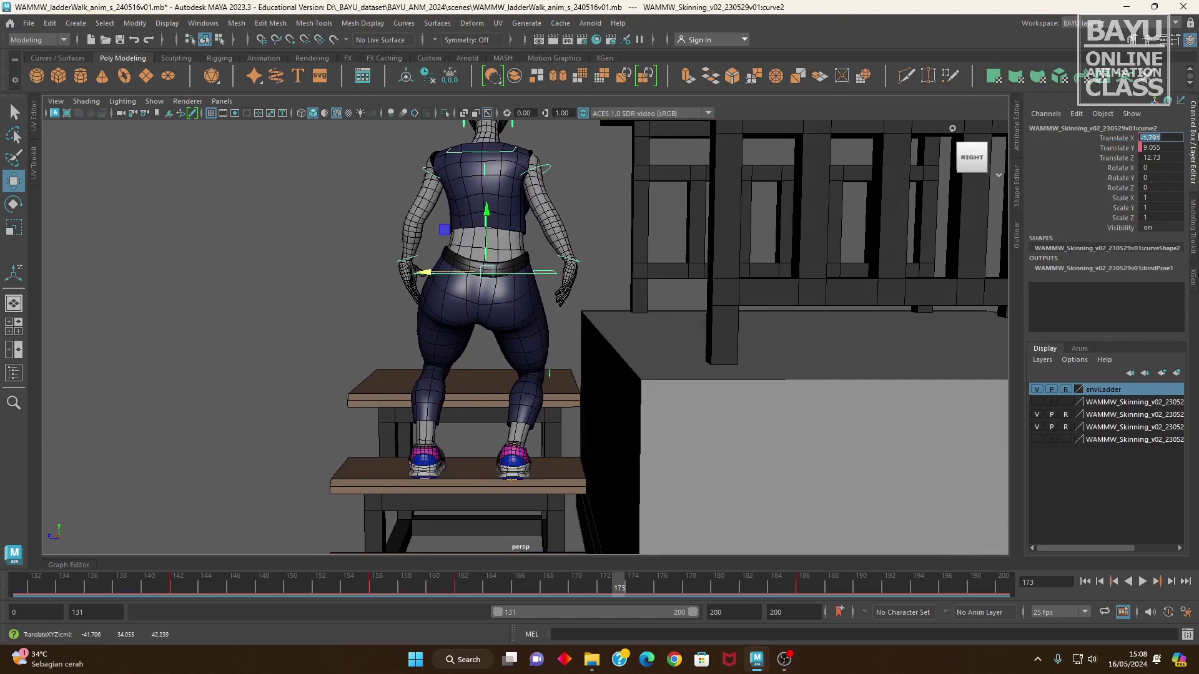
{"action": "type", "text": "-15"}
{"action": "key", "text": "Return"}
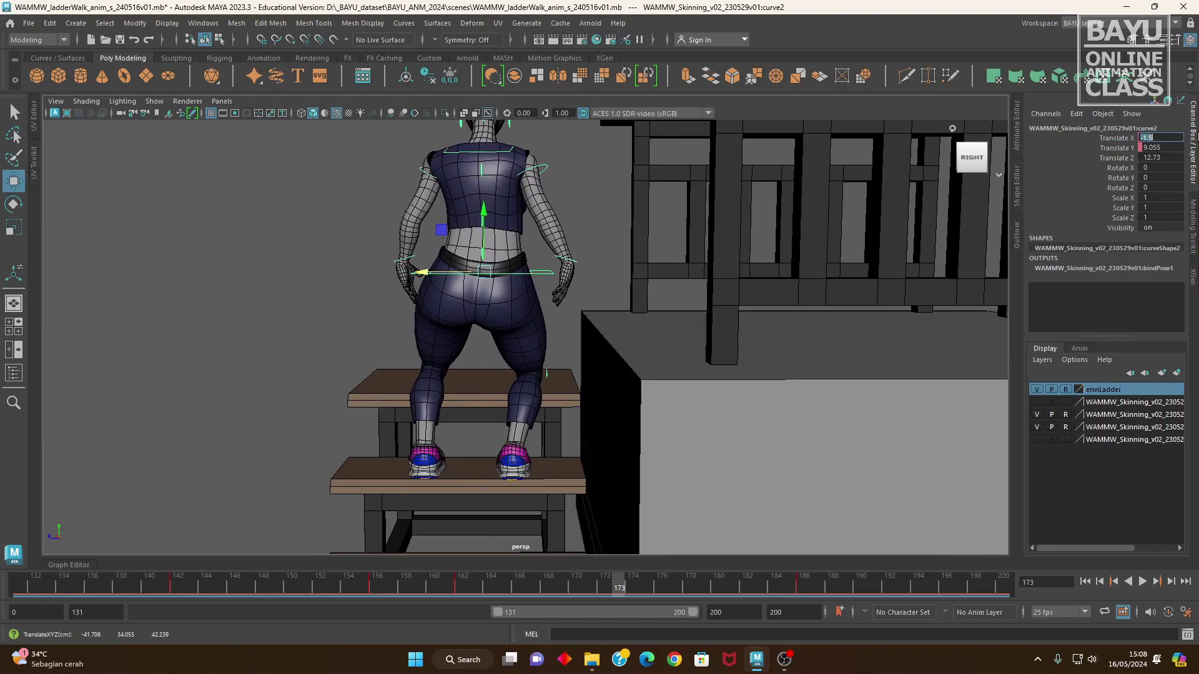
{"action": "right_click", "coordinate": [1101, 140]}
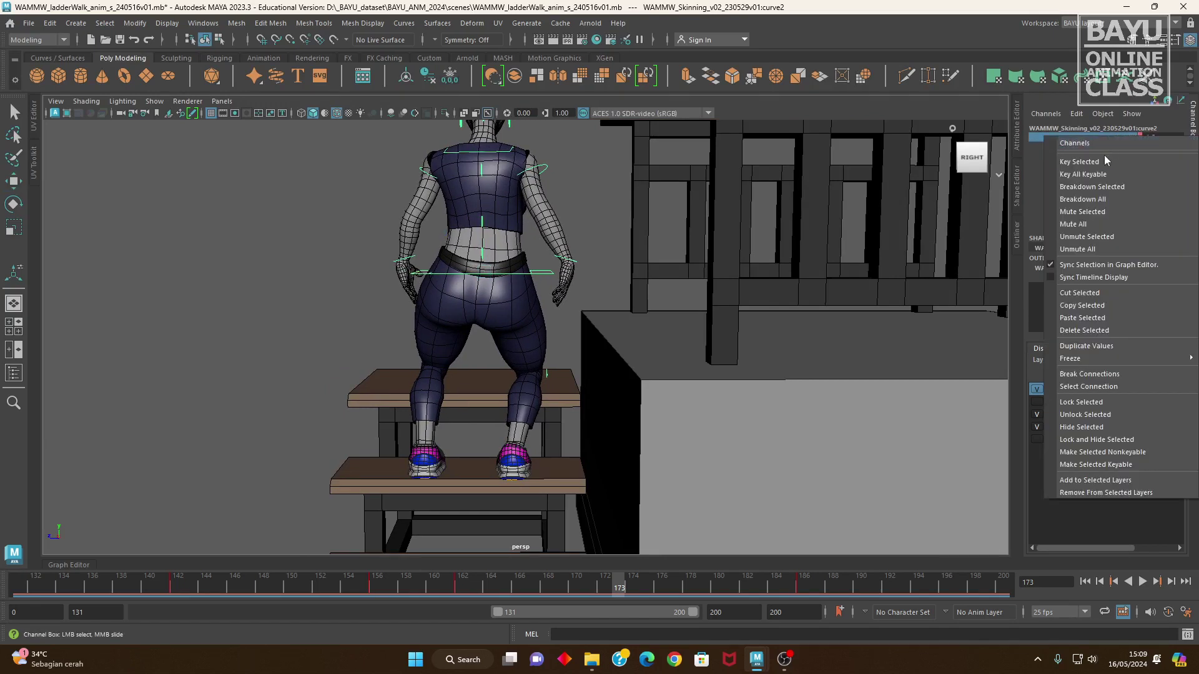
{"action": "left_click", "coordinate": [1080, 163]}
- Play back the climb animation to review the hip motion
{"action": "mouse_move", "coordinate": [412, 469]}
{"action": "left_mouse_down", "text": "alt"}
{"action": "mouse_move", "coordinate": [601, 427]}
{"action": "mouse_move", "coordinate": [589, 402]}
{"action": "mouse_move", "coordinate": [528, 511]}
{"action": "left_mouse_up", "text": "alt"}
{"action": "key", "text": "w"}
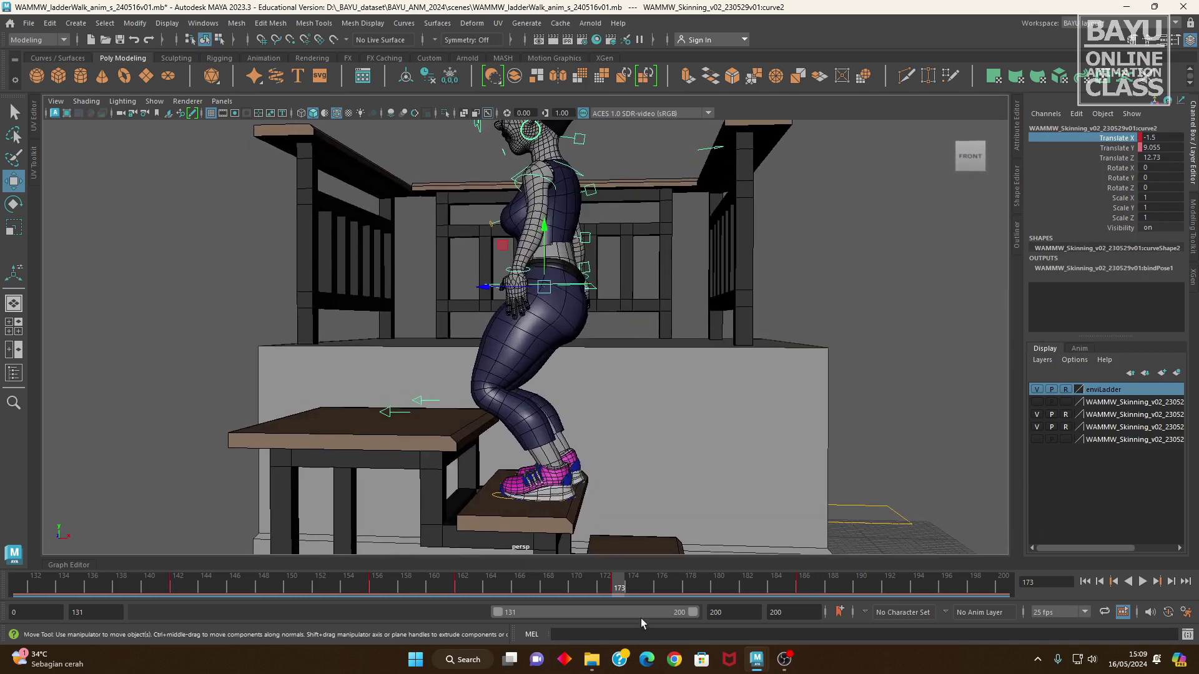
{"action": "key", "text": "alt+v"}
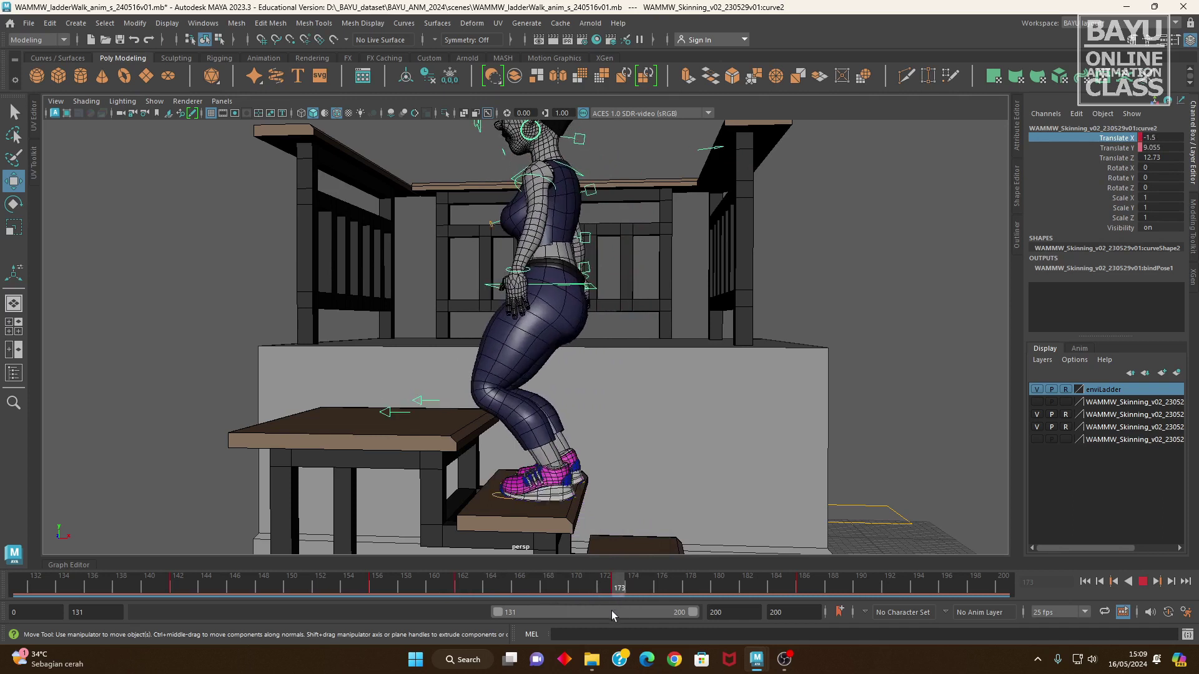
{"action": "key", "text": "alt+v"}
{"action": "mouse_move", "coordinate": [594, 507]}
{"action": "left_mouse_down", "text": "alt"}
{"action": "mouse_move", "coordinate": [509, 483]}
{"action": "mouse_move", "coordinate": [568, 498]}
{"action": "left_mouse_up", "text": "alt"}
- Lift the left foot off the step and key its Translate Y
{"action": "left_click", "coordinate": [499, 478]}
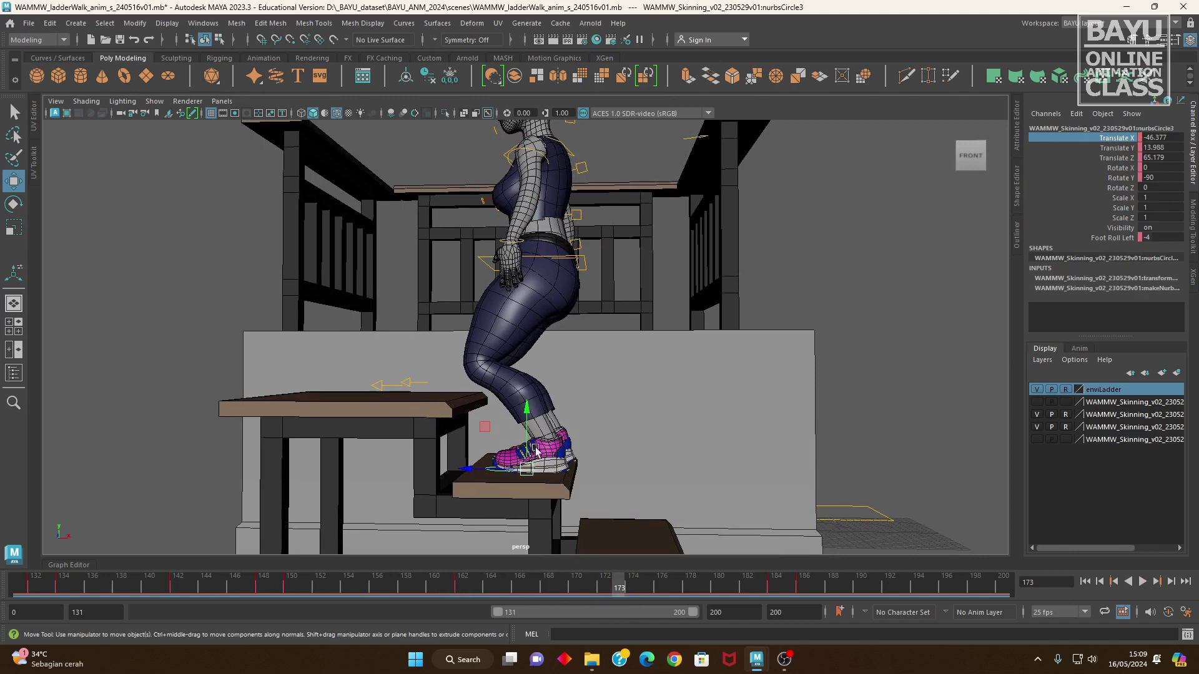
{"action": "left_click_drag", "start_coordinate": [536, 450], "coordinate": [534, 365]}
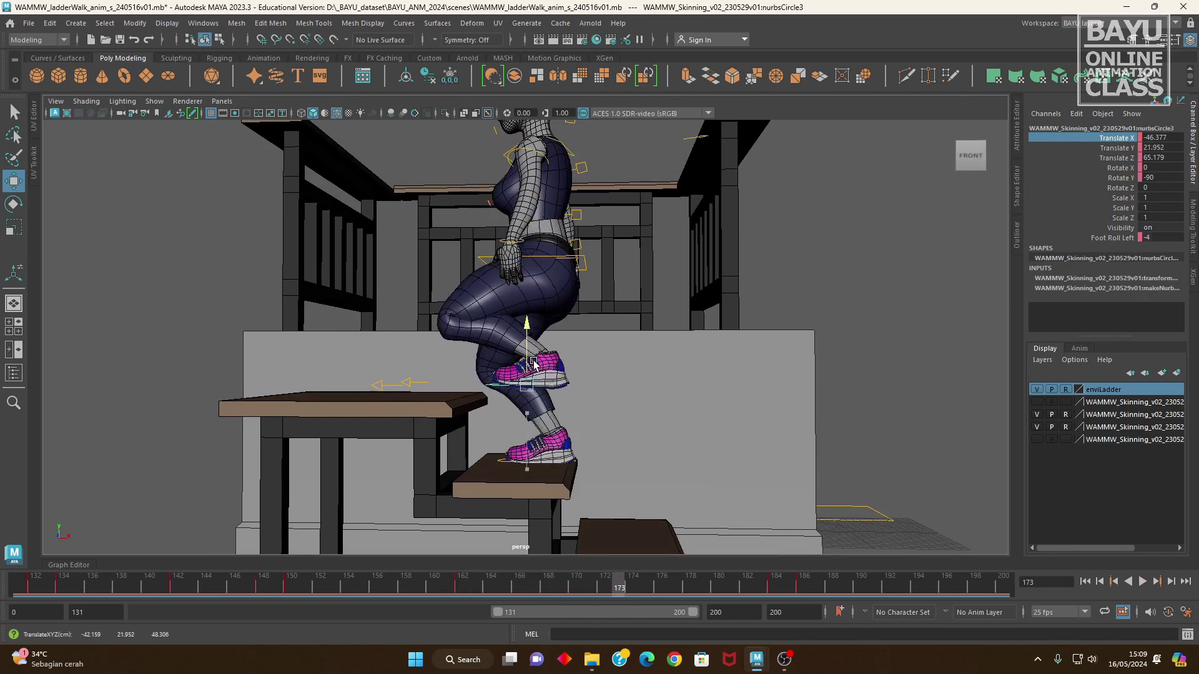
{"action": "left_click", "coordinate": [1125, 149]}
{"action": "right_click", "coordinate": [1125, 149]}
{"action": "left_click", "coordinate": [1111, 167]}
- Tilt the left foot to Rotate X 20 and key it
{"action": "left_click", "coordinate": [1154, 167]}
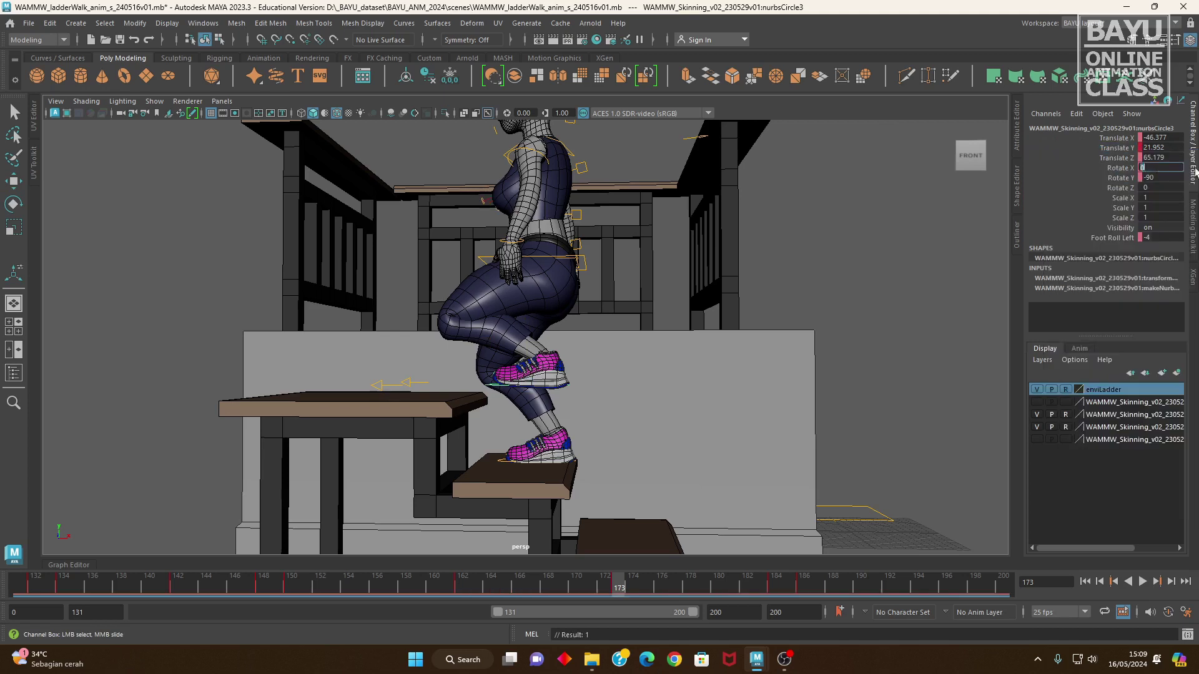
{"action": "type", "text": "20"}
{"action": "key", "text": "Return"}
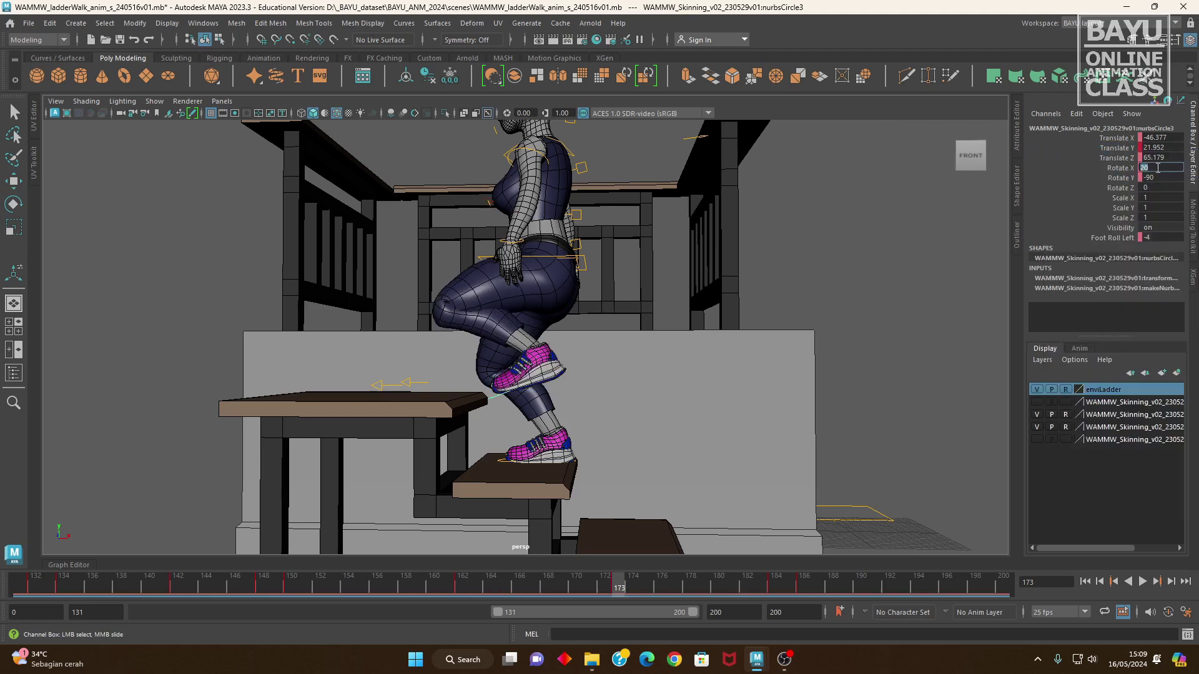
{"action": "right_click", "coordinate": [1113, 172]}
{"action": "left_click", "coordinate": [1099, 192]}
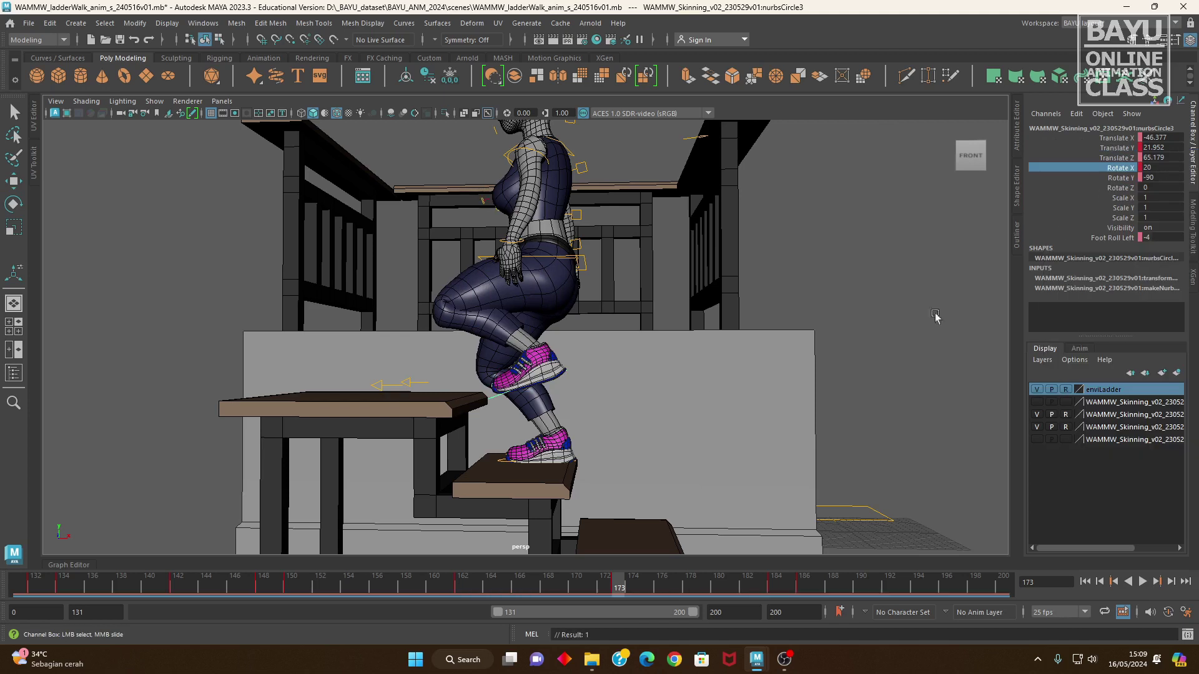
- Orbit behind the character, select the hip control and raise it slightly
{"action": "middle_click_drag", "start_coordinate": [496, 370], "coordinate": [506, 403], "text": "alt"}
{"action": "left_click_drag", "start_coordinate": [506, 403], "coordinate": [511, 420], "text": "alt"}
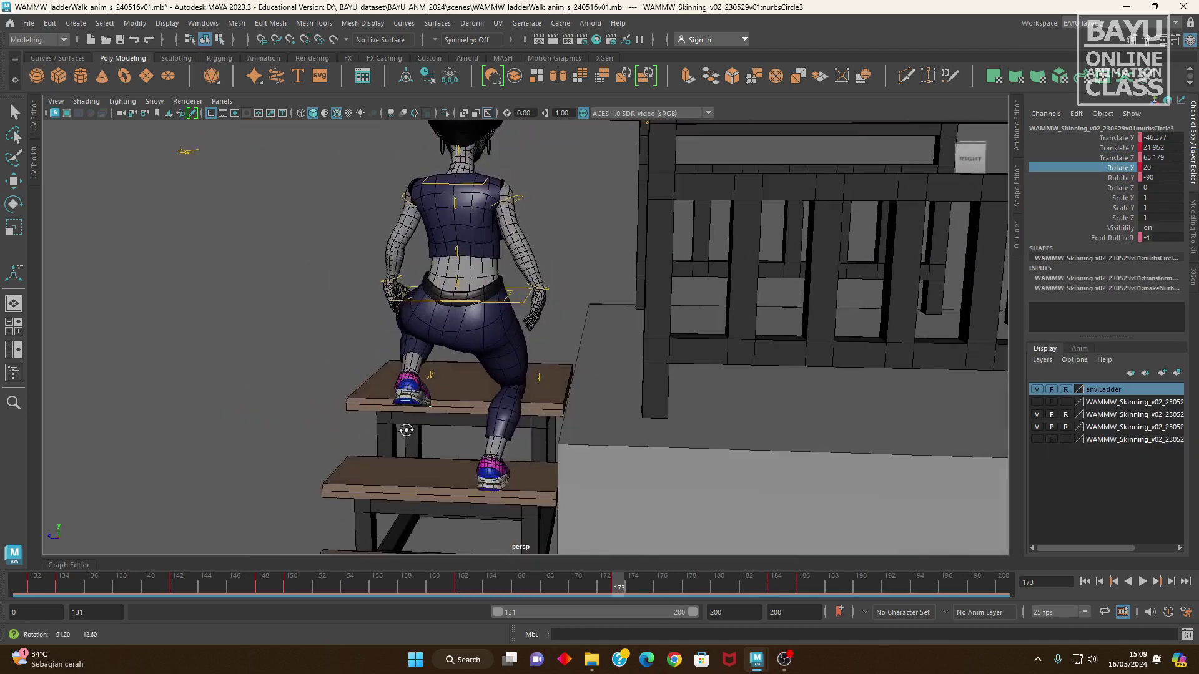
{"action": "left_click_drag", "start_coordinate": [598, 333], "coordinate": [527, 319], "text": "alt"}
{"action": "left_click", "coordinate": [538, 312]}
{"action": "key", "text": "w"}
{"action": "mouse_move", "coordinate": [477, 265]}
{"action": "left_mouse_down"}
{"action": "mouse_move", "coordinate": [472, 208]}
{"action": "mouse_move", "coordinate": [482, 253]}
{"action": "left_mouse_up"}
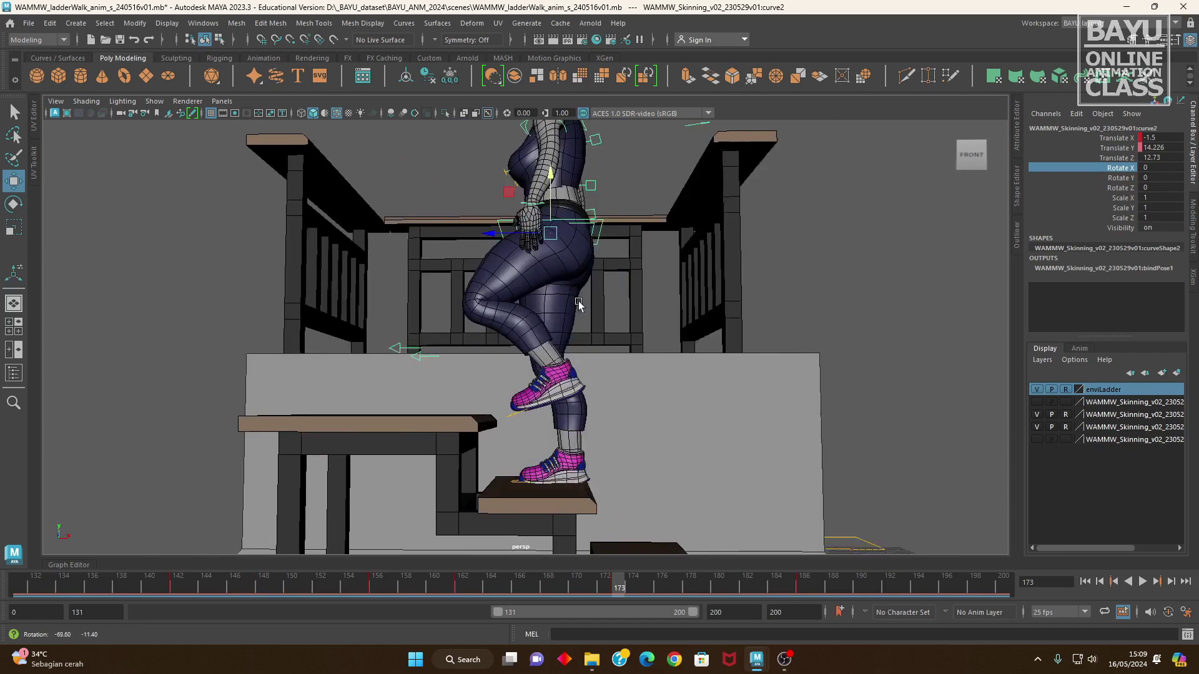
- Undo the hip raise and key the hip's current Translate X and Y
{"action": "key", "text": "ctrl+z"}
{"action": "key", "text": "ctrl+z"}
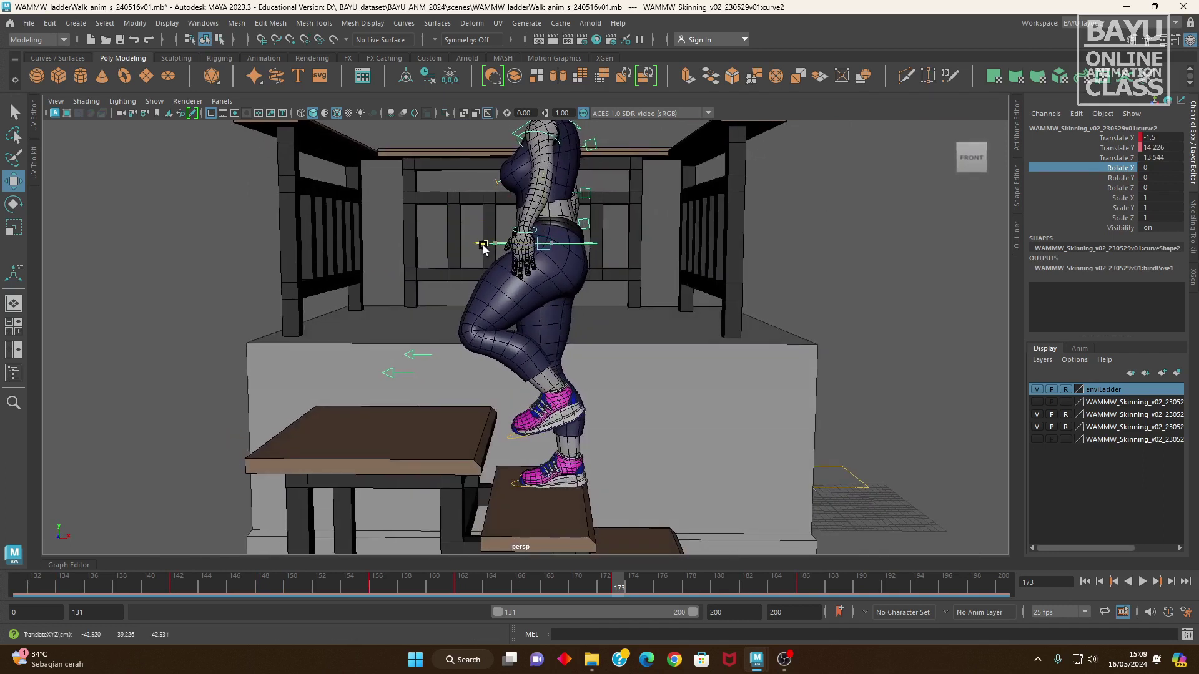
{"action": "key", "text": "ctrl+z"}
{"action": "left_click_drag", "start_coordinate": [1116, 138], "coordinate": [1116, 148]}
{"action": "right_click", "coordinate": [1108, 147]}
{"action": "left_click", "coordinate": [1099, 163]}
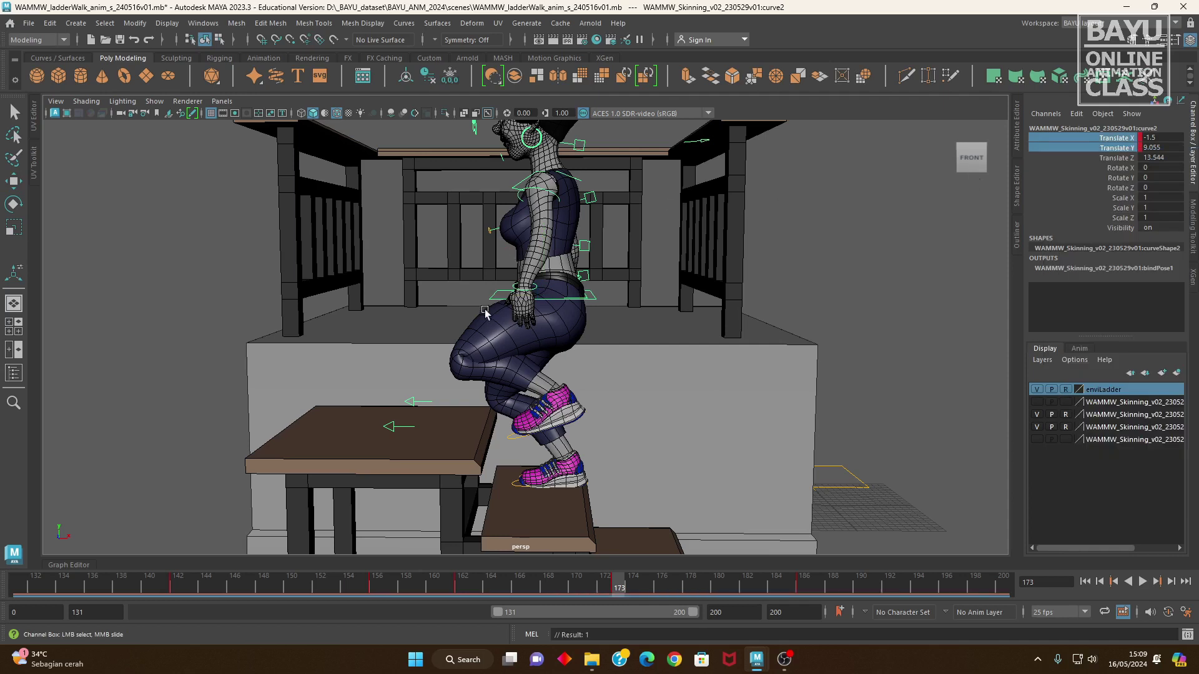
- Push the hips forward and up onto the step, and key the new position
{"action": "key", "text": "w"}
{"action": "left_click_drag", "start_coordinate": [485, 297], "coordinate": [475, 298]}
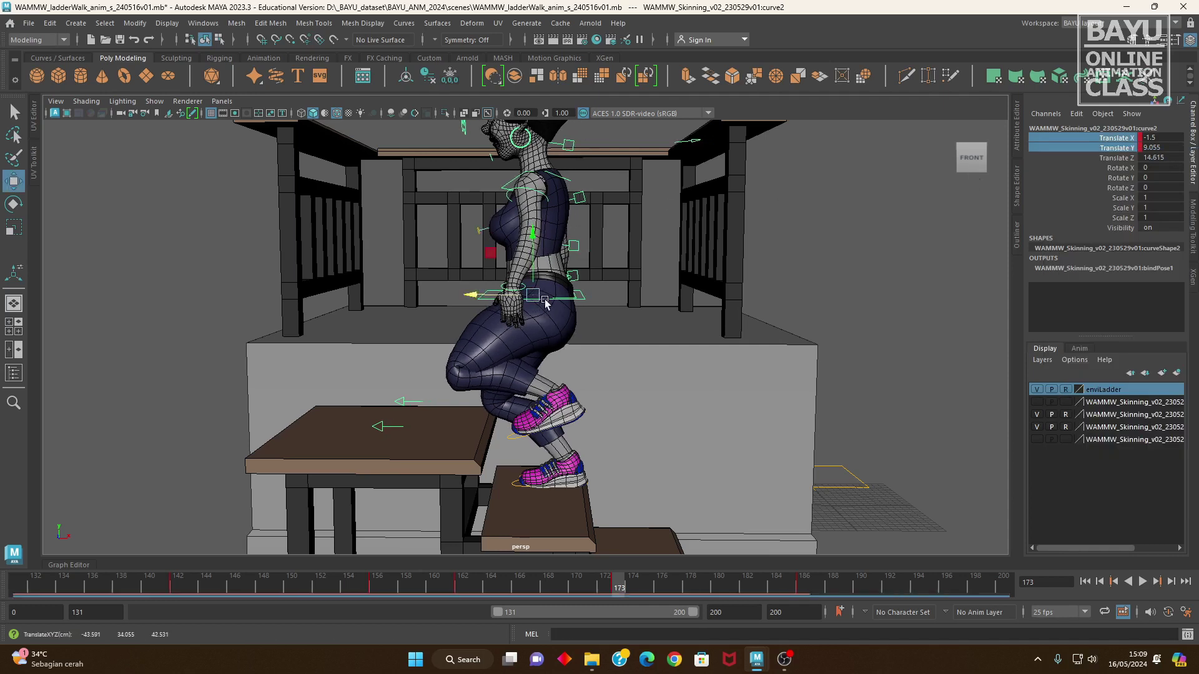
{"action": "left_click_drag", "start_coordinate": [535, 273], "coordinate": [525, 219]}
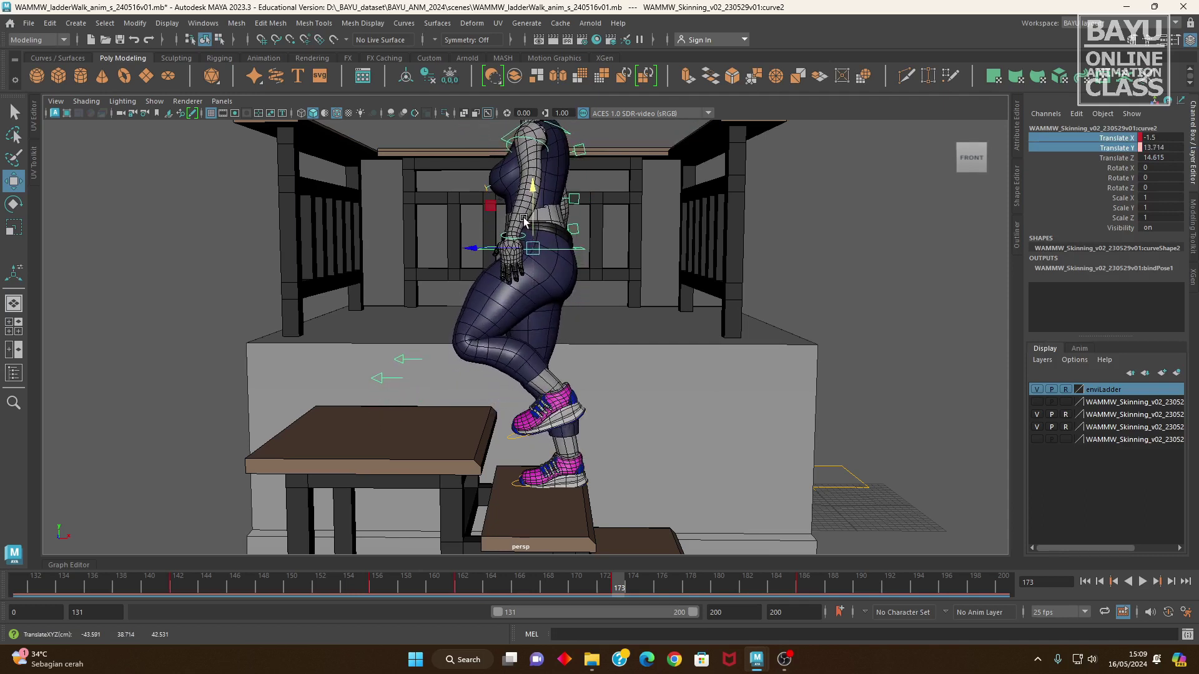
{"action": "right_click", "coordinate": [1092, 149]}
{"action": "left_click", "coordinate": [1080, 170]}
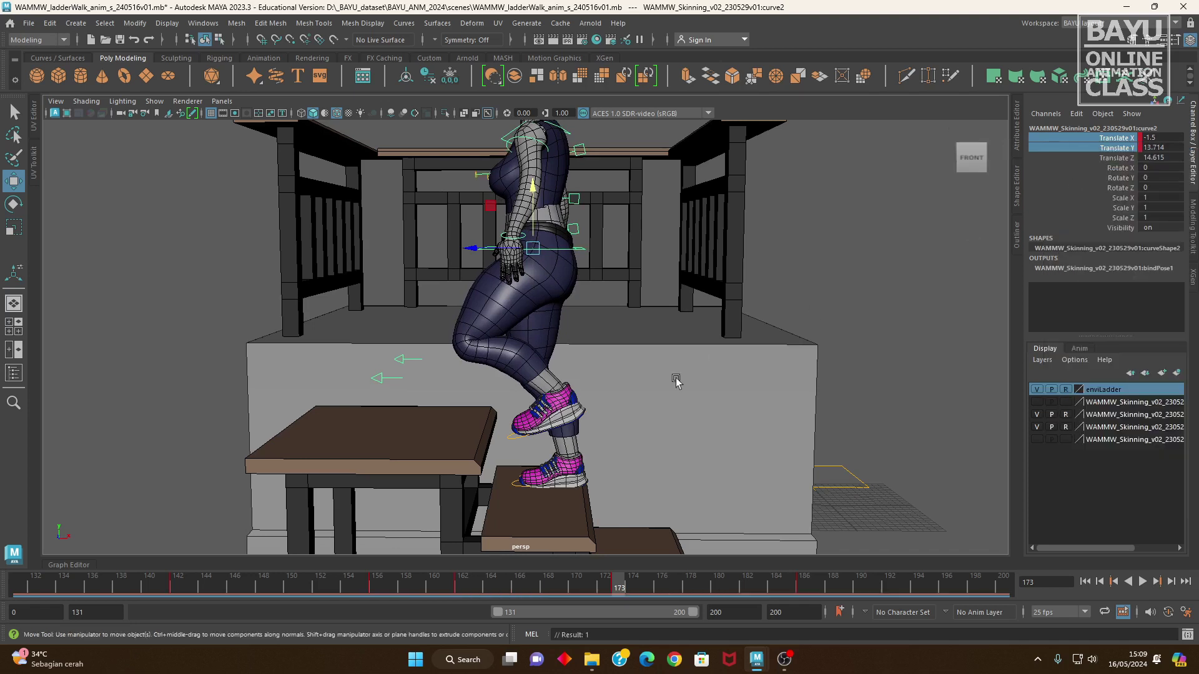
{"action": "left_click_drag", "start_coordinate": [676, 382], "coordinate": [520, 422], "text": "alt"}
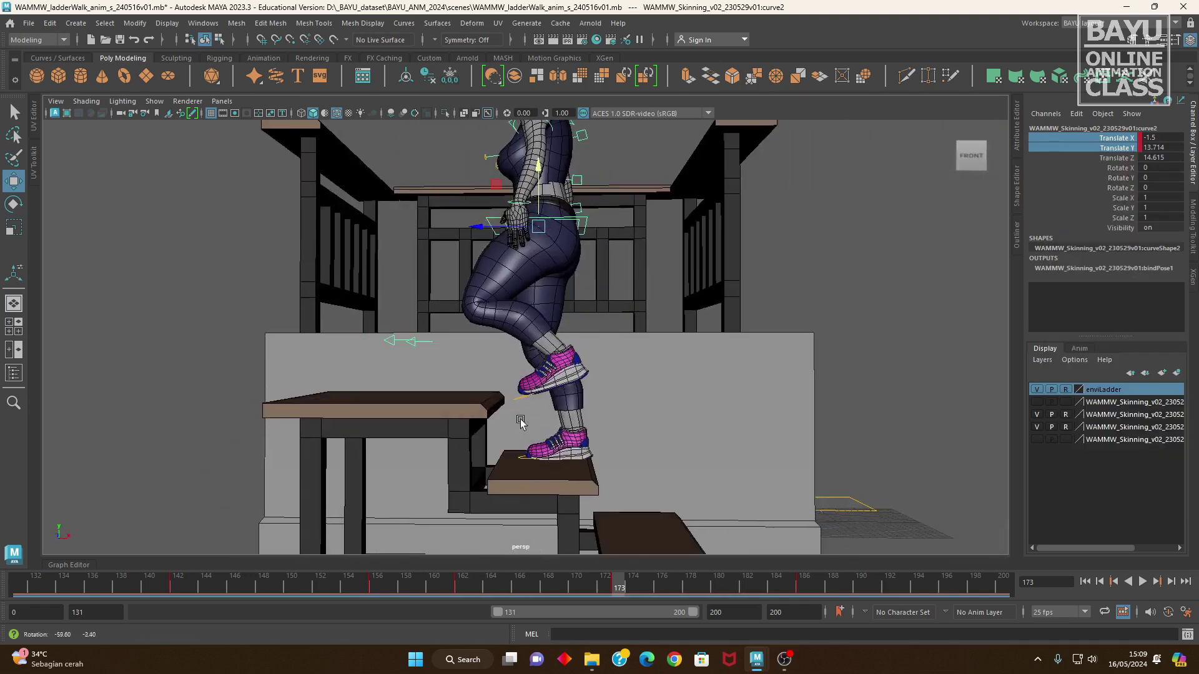
{"action": "mouse_move", "coordinate": [611, 590]}
{"action": "left_mouse_down"}
{"action": "mouse_move", "coordinate": [313, 596]}
{"action": "mouse_move", "coordinate": [458, 623]}
{"action": "left_mouse_up"}
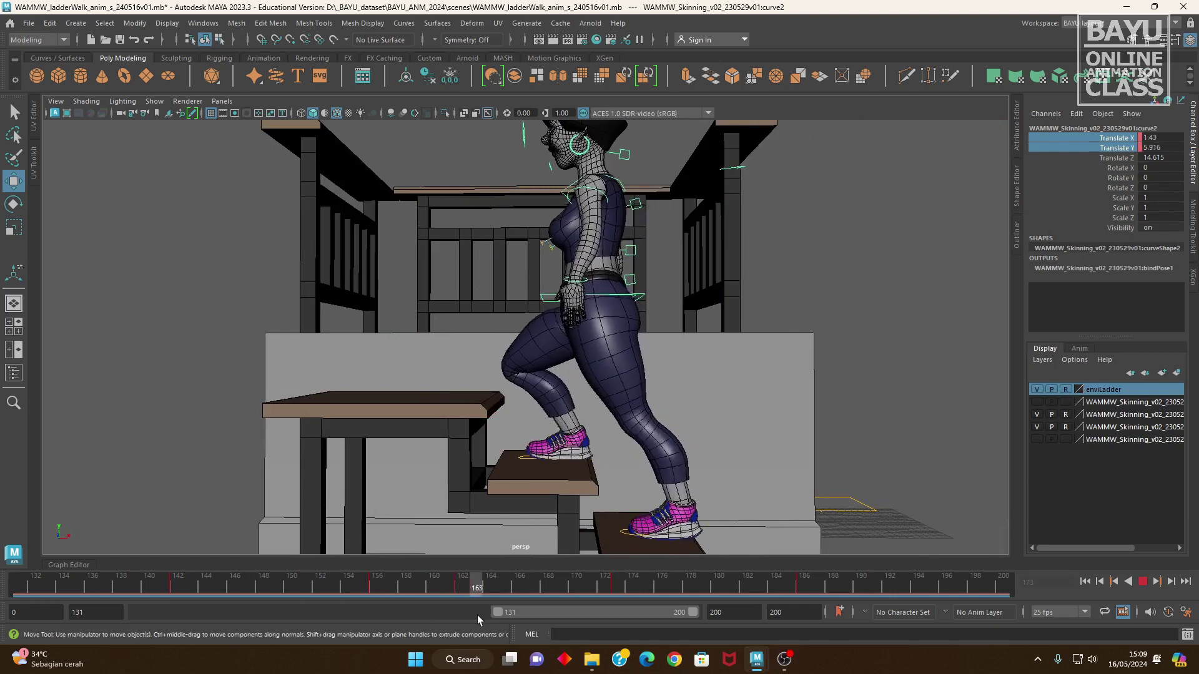
- Set Foot Roll Left to 3 and key it at frame 162
{"action": "left_click", "coordinate": [624, 537]}
{"action": "left_click", "coordinate": [1151, 237]}
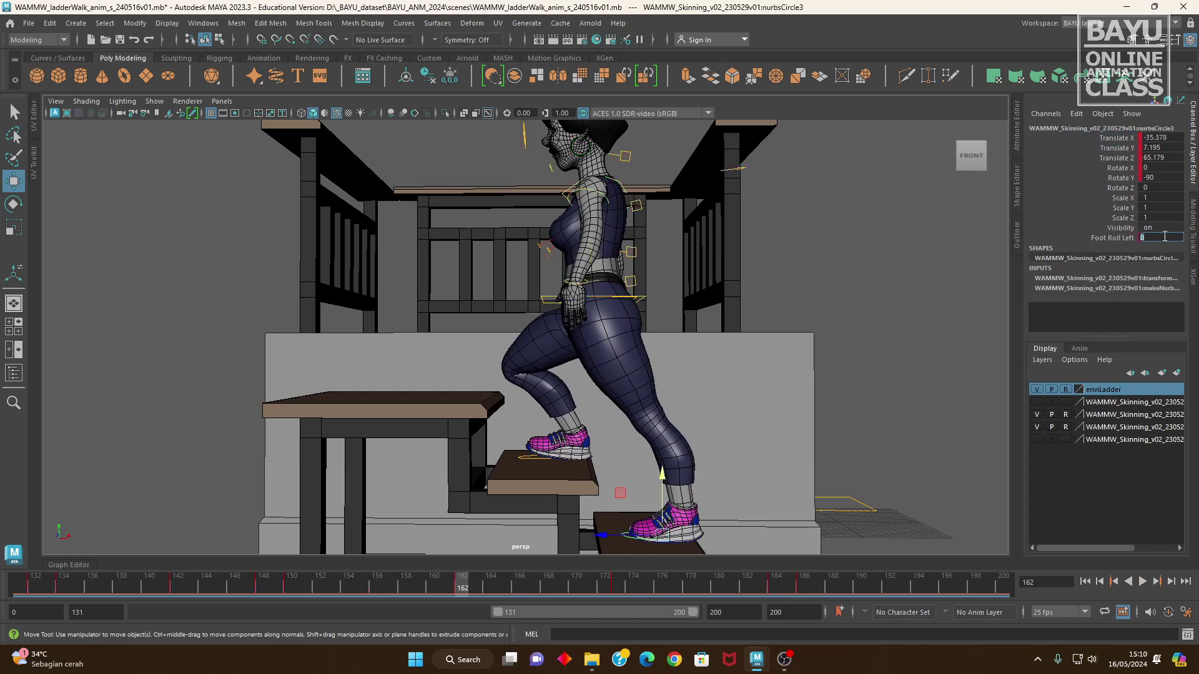
{"action": "type", "text": "3"}
{"action": "key", "text": "Return"}
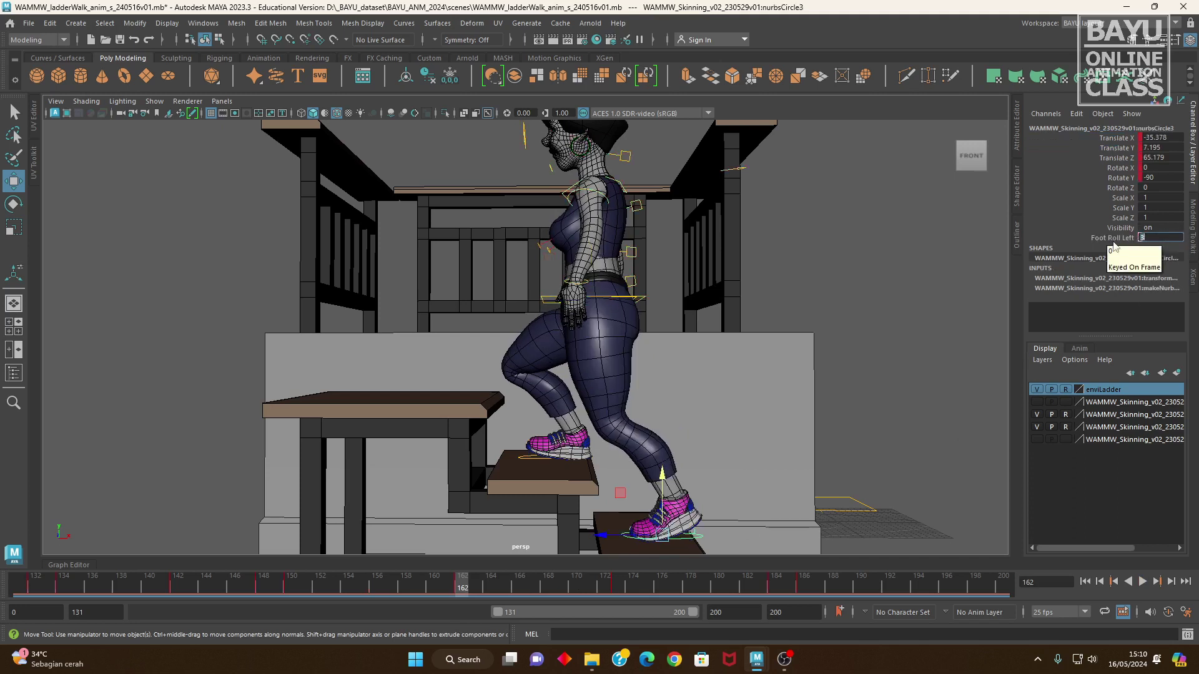
{"action": "right_click", "coordinate": [1113, 237]}
{"action": "left_click", "coordinate": [1073, 262]}
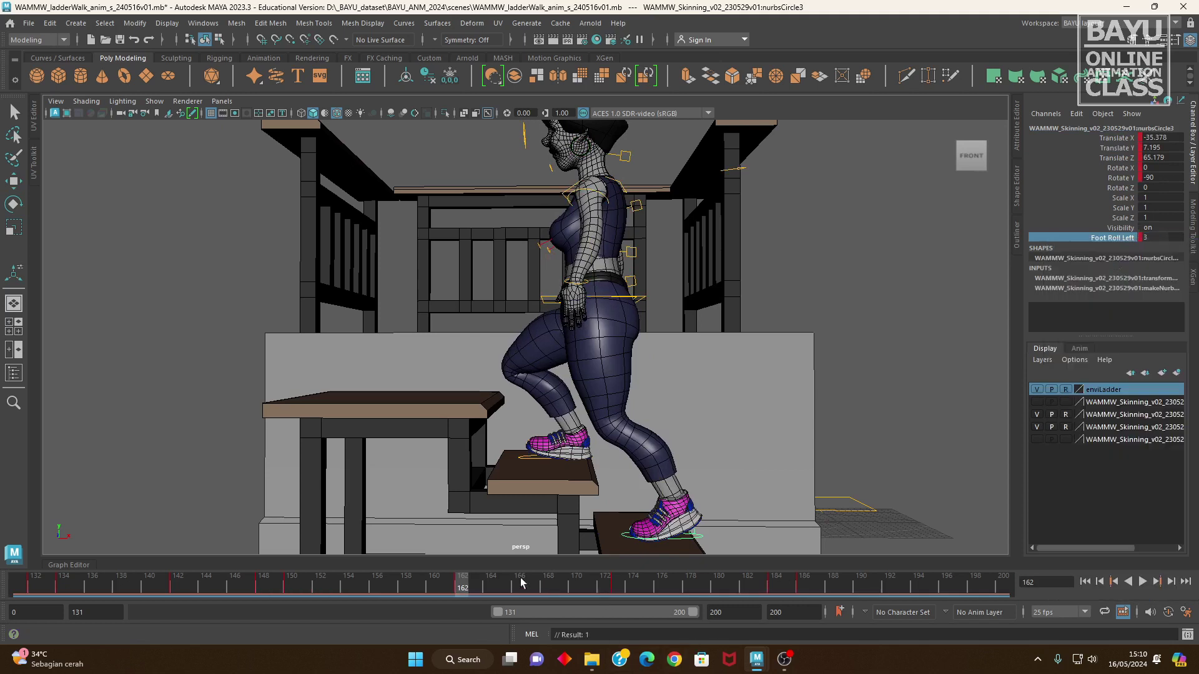
- At frame 160, set Foot Roll Left to 0 and key it
{"action": "left_click_drag", "start_coordinate": [445, 590], "coordinate": [434, 590]}
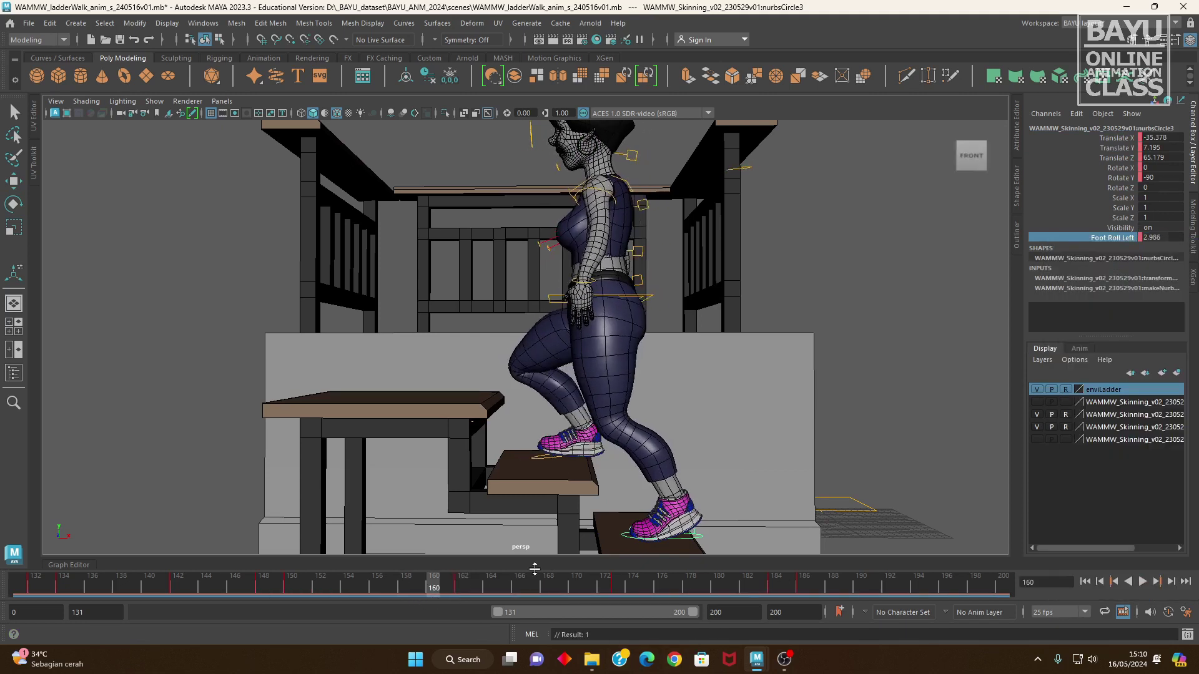
{"action": "double_click", "coordinate": [1156, 237]}
{"action": "type", "text": "0"}
{"action": "key", "text": "Return"}
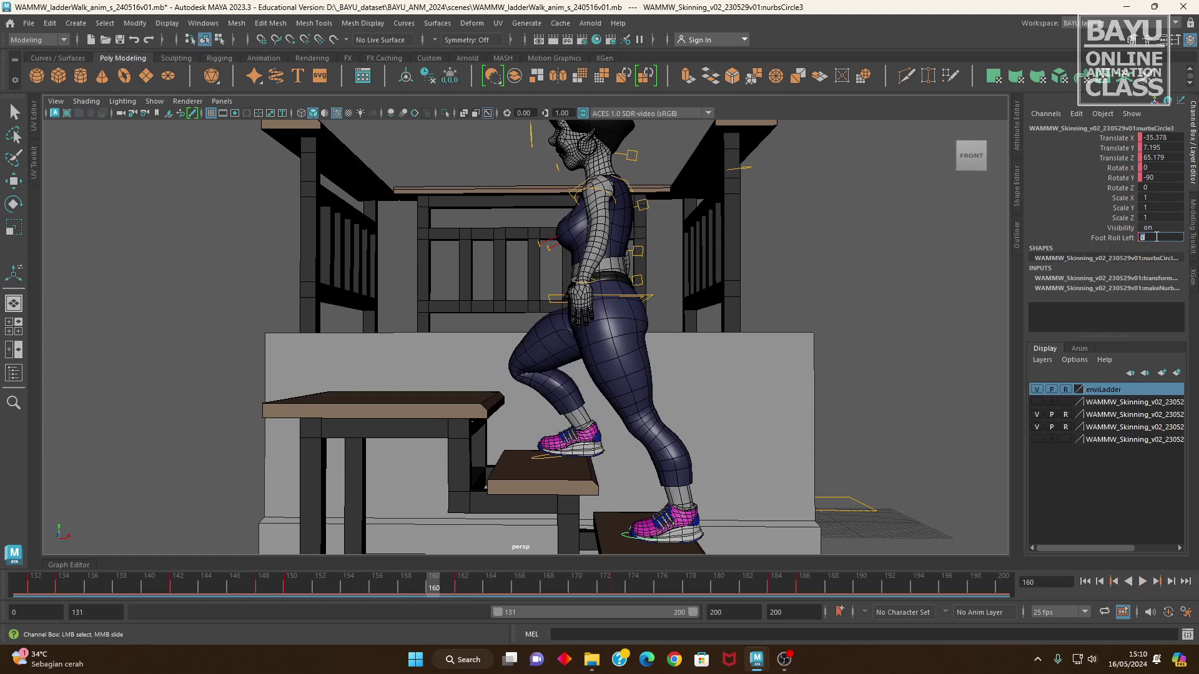
{"action": "right_click", "coordinate": [1094, 240]}
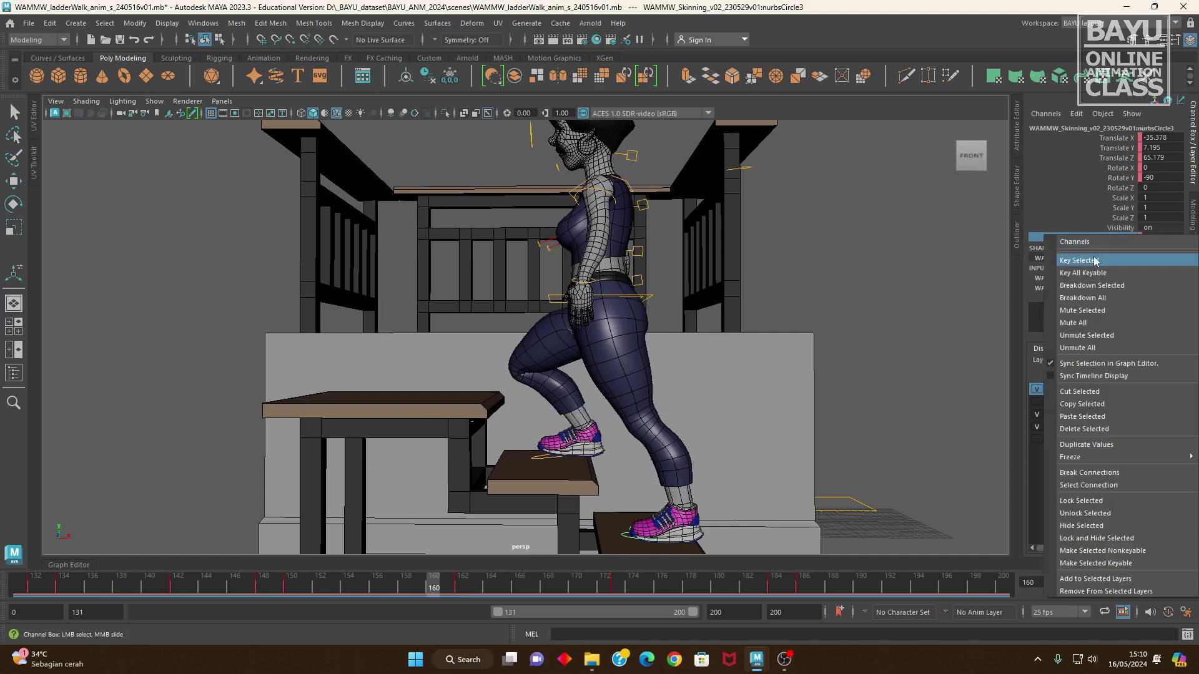
{"action": "left_click", "coordinate": [1097, 260]}
{"action": "left_click_drag", "start_coordinate": [443, 592], "coordinate": [776, 607]}
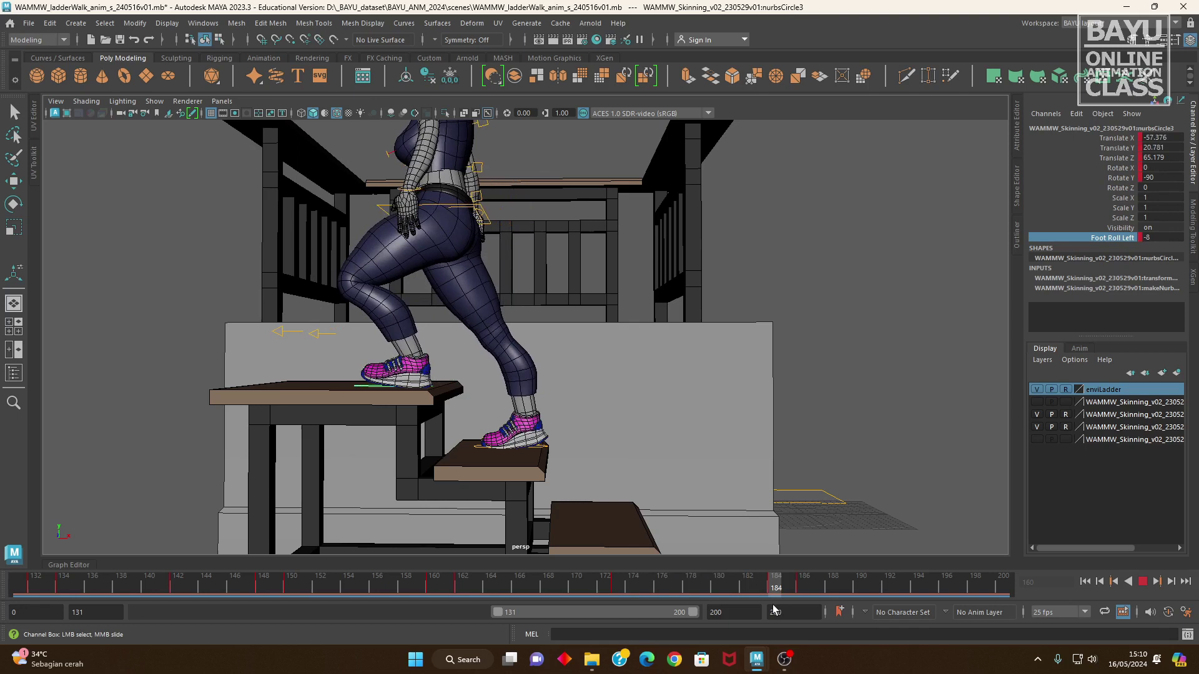
- Reframe the view on the character and move to frame 184
{"action": "mouse_move", "coordinate": [349, 349]}
{"action": "left_mouse_down", "text": "alt"}
{"action": "mouse_move", "coordinate": [586, 348]}
{"action": "mouse_move", "coordinate": [500, 342]}
{"action": "mouse_move", "coordinate": [520, 345]}
{"action": "left_mouse_up", "text": "alt"}
{"action": "mouse_move", "coordinate": [540, 409]}
{"action": "left_mouse_down", "text": "alt"}
{"action": "mouse_move", "coordinate": [586, 375]}
{"action": "mouse_move", "coordinate": [636, 498]}
{"action": "mouse_move", "coordinate": [618, 515]}
{"action": "left_mouse_up", "text": "alt"}
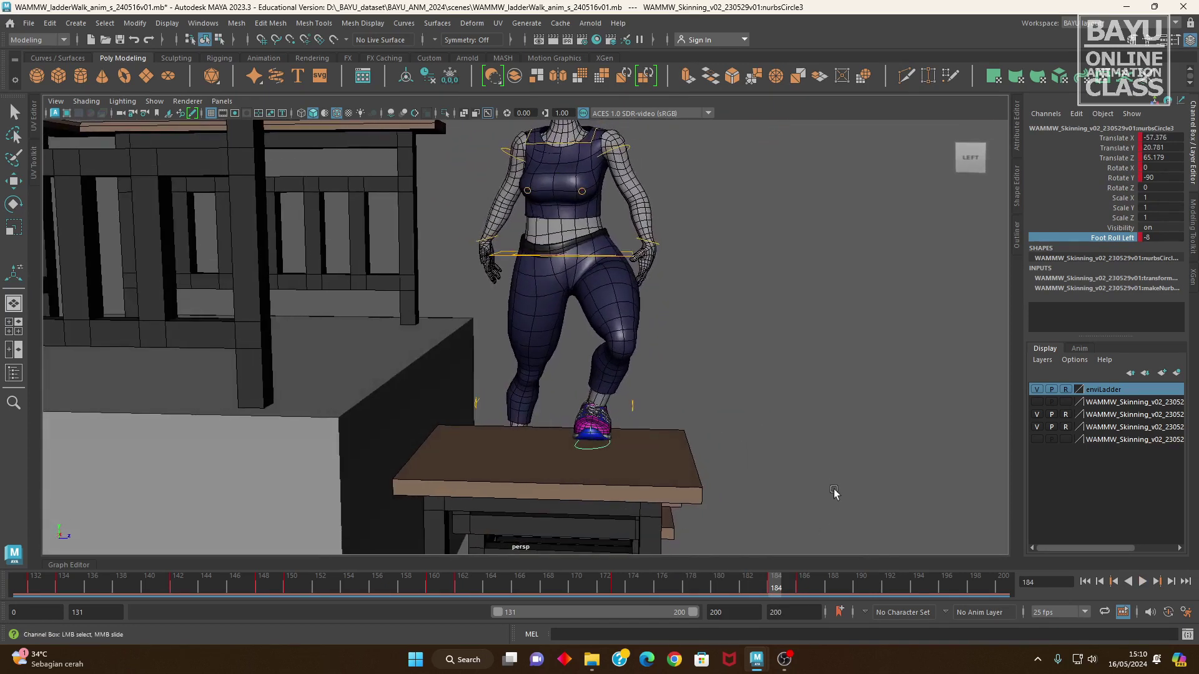
{"action": "key", "text": "bracketleft"}
{"action": "mouse_move", "coordinate": [788, 593]}
{"action": "left_mouse_down"}
{"action": "mouse_move", "coordinate": [803, 590]}
{"action": "mouse_move", "coordinate": [643, 590]}
{"action": "mouse_move", "coordinate": [825, 590]}
{"action": "mouse_move", "coordinate": [447, 560]}
{"action": "mouse_move", "coordinate": [774, 596]}
{"action": "left_mouse_up"}
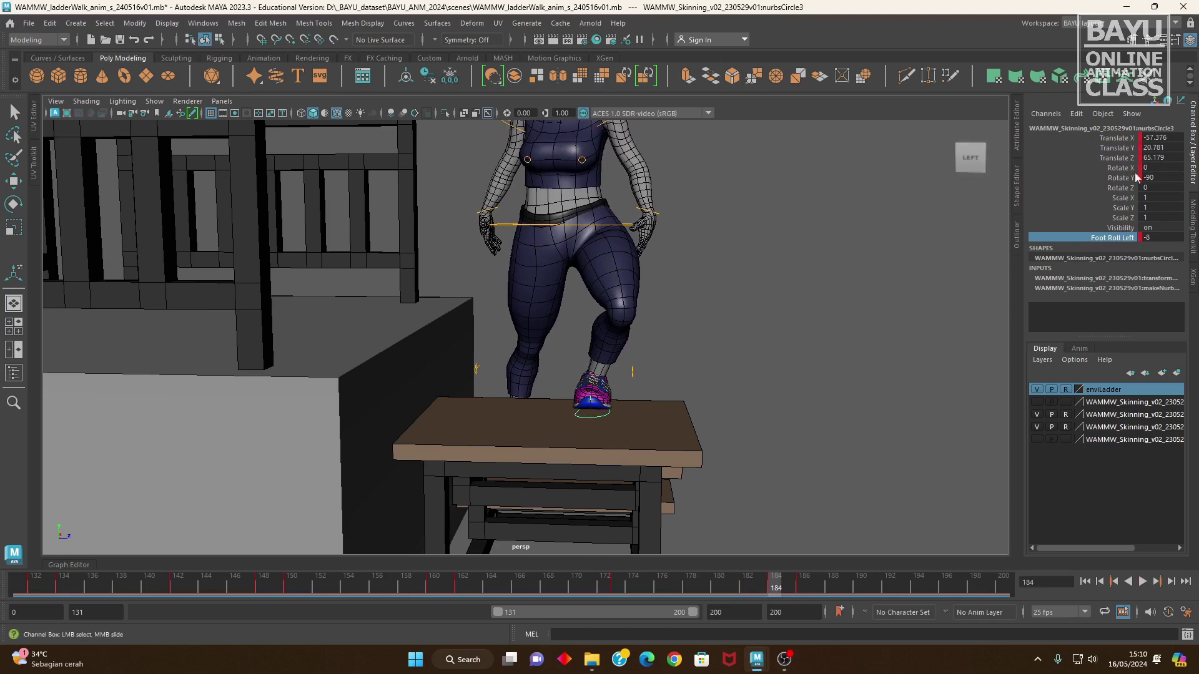
{"action": "mouse_move", "coordinate": [712, 263]}
{"action": "left_mouse_down", "text": "alt"}
{"action": "mouse_move", "coordinate": [703, 281]}
{"action": "mouse_move", "coordinate": [606, 273]}
{"action": "mouse_move", "coordinate": [684, 305]}
{"action": "left_mouse_up", "text": "alt"}
- Set the hip control's Translate X to 0 and key it
{"action": "left_click", "coordinate": [604, 272]}
{"action": "key", "text": "w"}
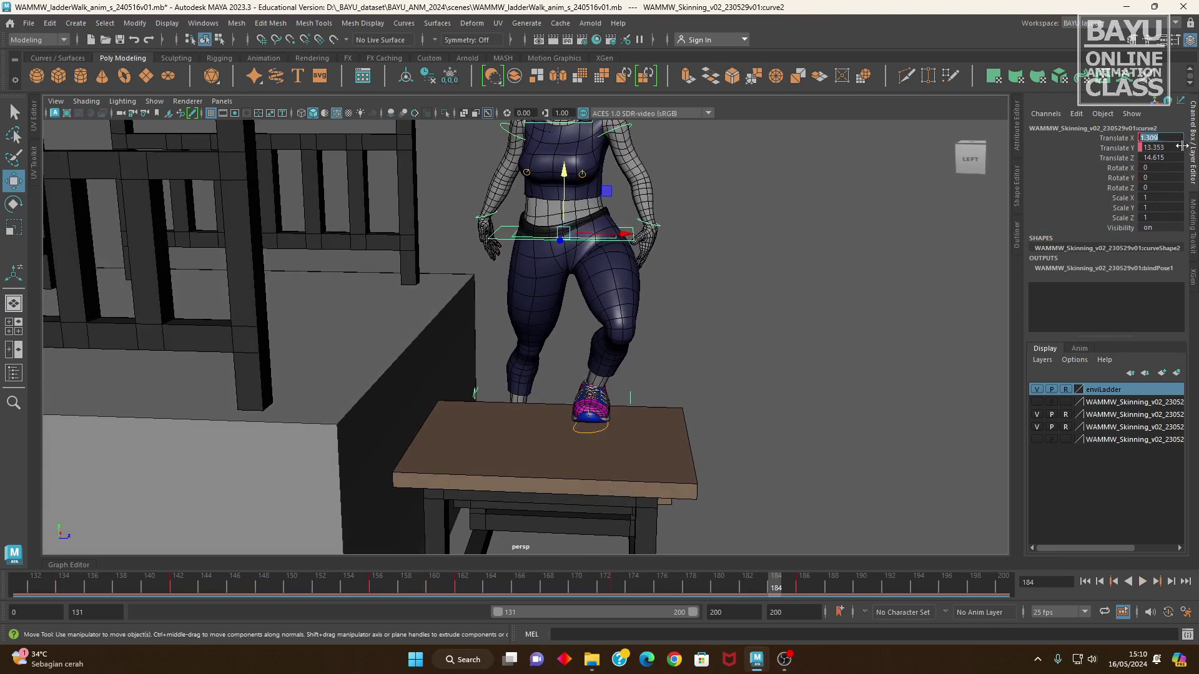
{"action": "type", "text": "0.5"}
{"action": "key", "text": "Return"}
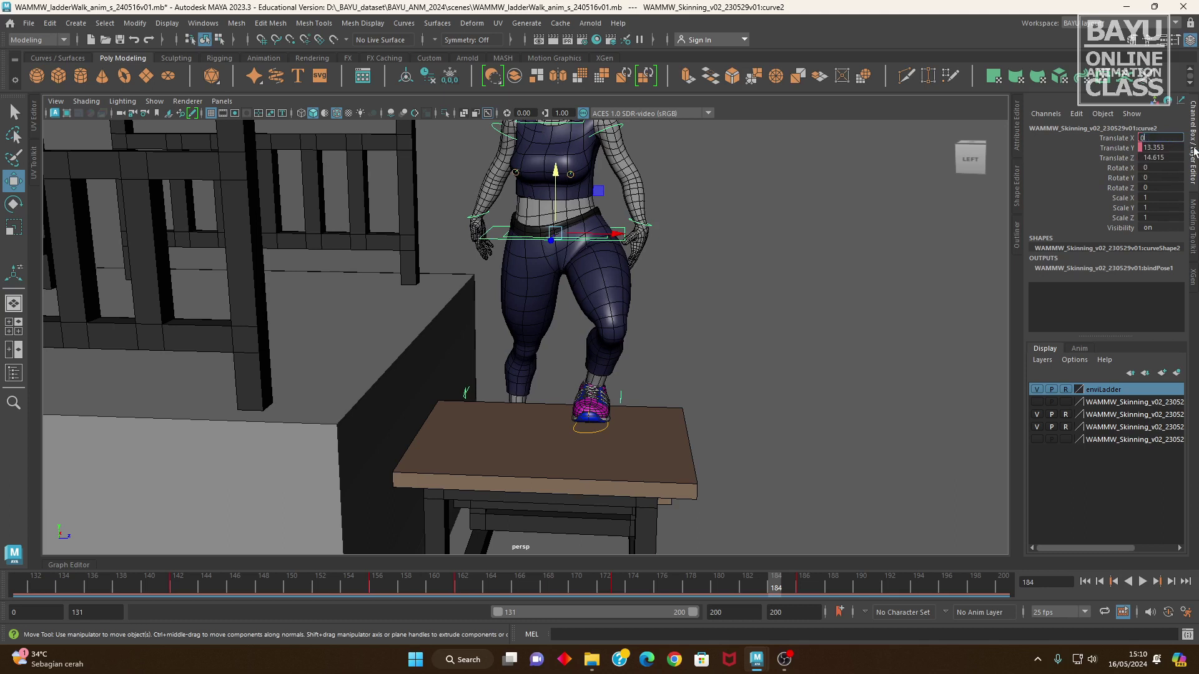
{"action": "key", "text": "Return"}
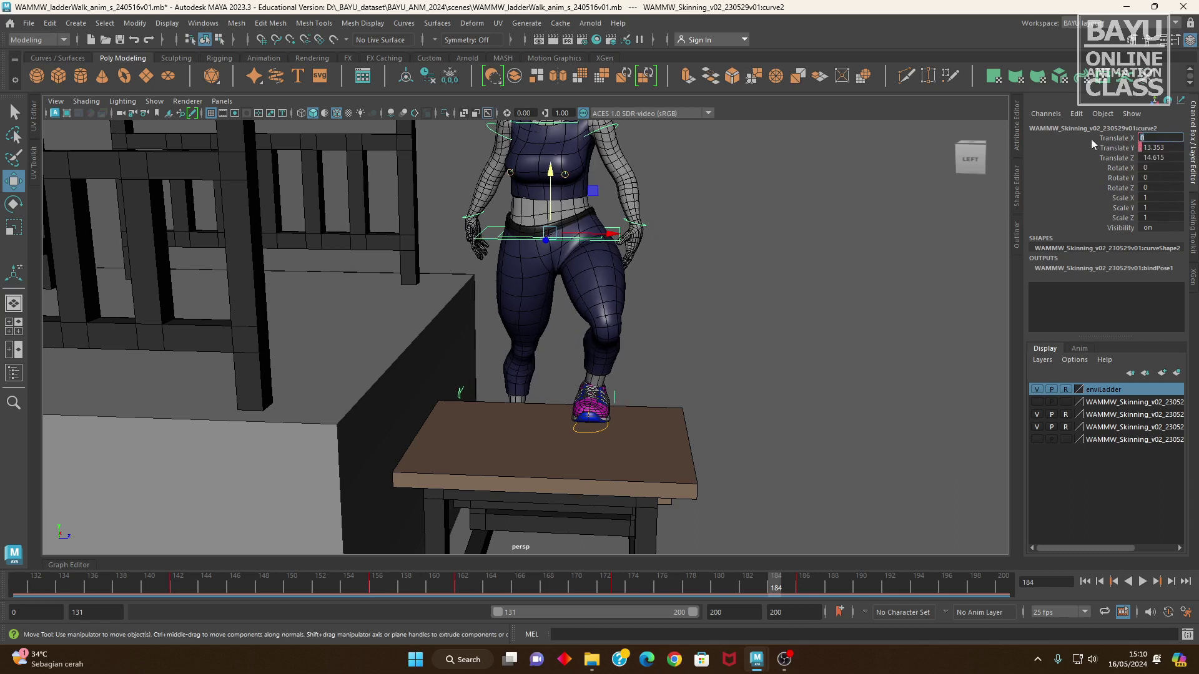
{"action": "right_click", "coordinate": [1091, 144]}
{"action": "mouse_move", "coordinate": [625, 406]}
{"action": "left_mouse_down", "text": "alt"}
{"action": "mouse_move", "coordinate": [529, 367]}
{"action": "mouse_move", "coordinate": [594, 397]}
{"action": "mouse_move", "coordinate": [605, 362]}
{"action": "left_mouse_up", "text": "alt"}
- Move the hips forward over the top step and key Translate X and Y
{"action": "key", "text": "w"}
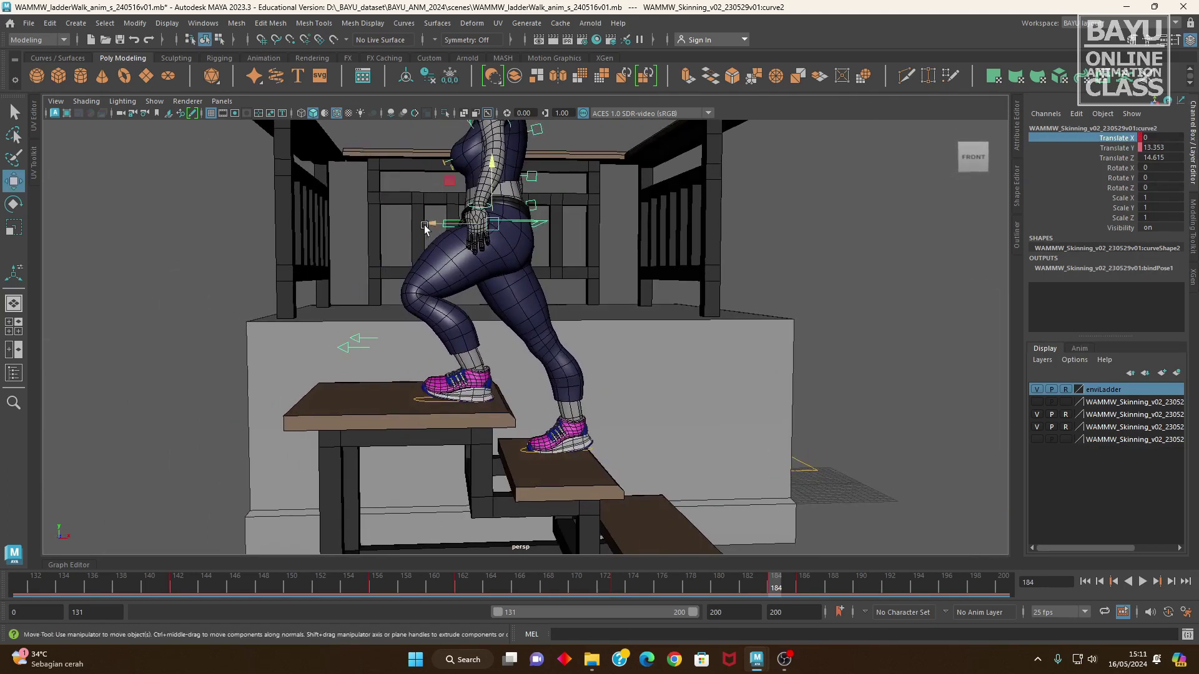
{"action": "left_click_drag", "start_coordinate": [425, 228], "coordinate": [443, 223]}
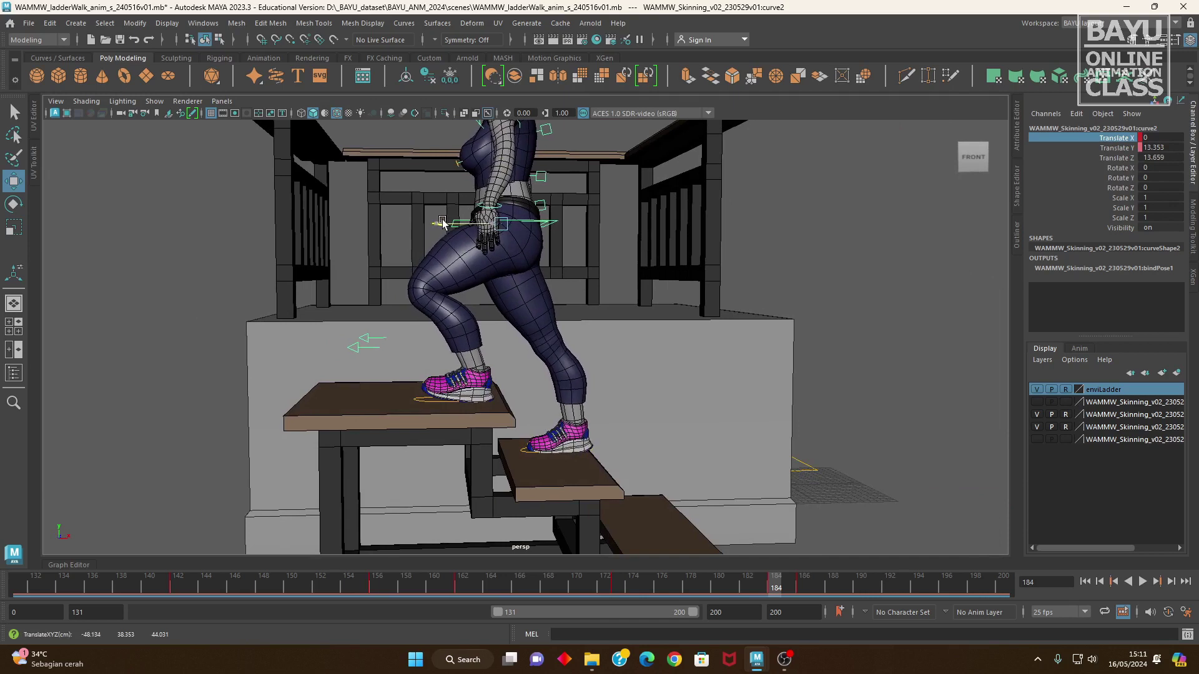
{"action": "left_click", "coordinate": [1117, 150]}
{"action": "right_click", "coordinate": [1118, 149]}
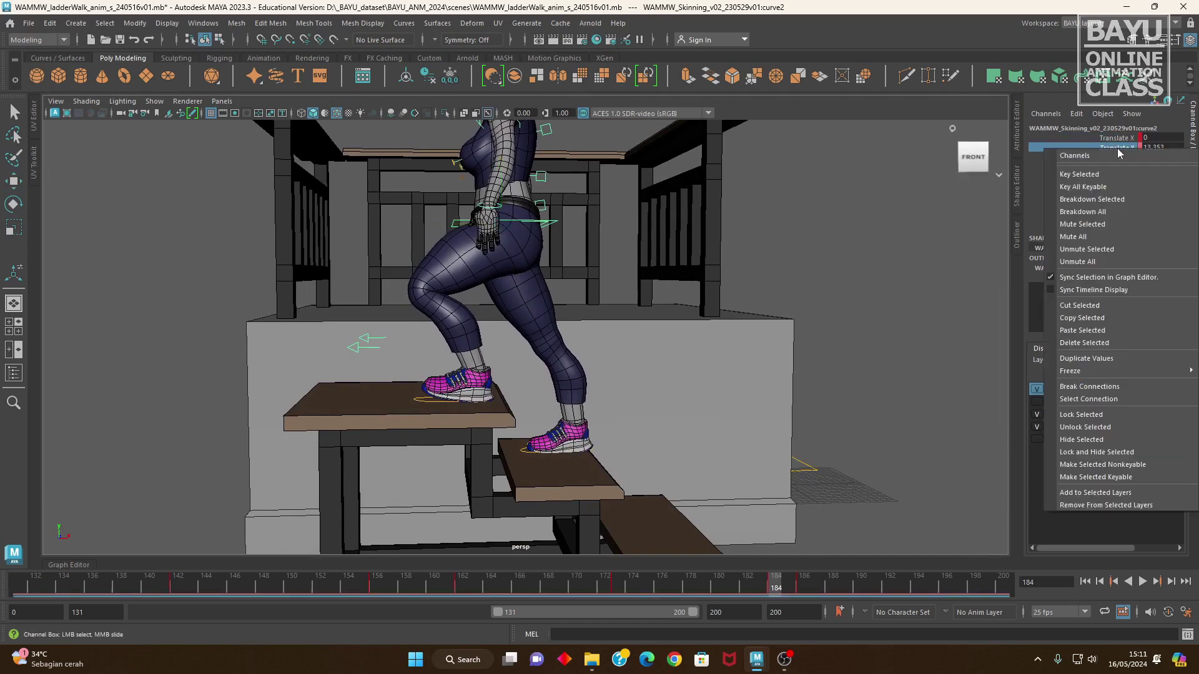
{"action": "left_click", "coordinate": [1101, 173]}
- Play and scrub through the climb to review the new hip keys
{"action": "key", "text": "alt+v"}
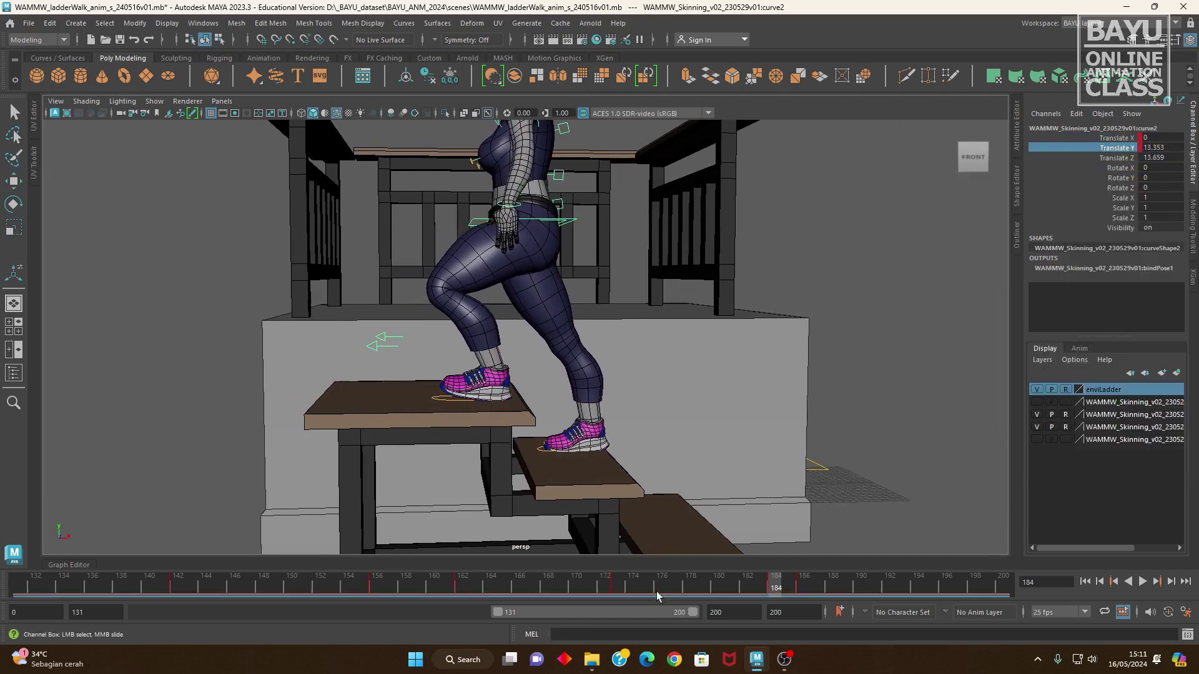
{"action": "mouse_move", "coordinate": [413, 584]}
{"action": "left_mouse_down"}
{"action": "mouse_move", "coordinate": [337, 593]}
{"action": "mouse_move", "coordinate": [489, 616]}
{"action": "mouse_move", "coordinate": [650, 597]}
{"action": "mouse_move", "coordinate": [819, 601]}
{"action": "mouse_move", "coordinate": [784, 604]}
{"action": "left_mouse_up"}
{"action": "left_click_drag", "start_coordinate": [527, 589], "coordinate": [458, 593]}
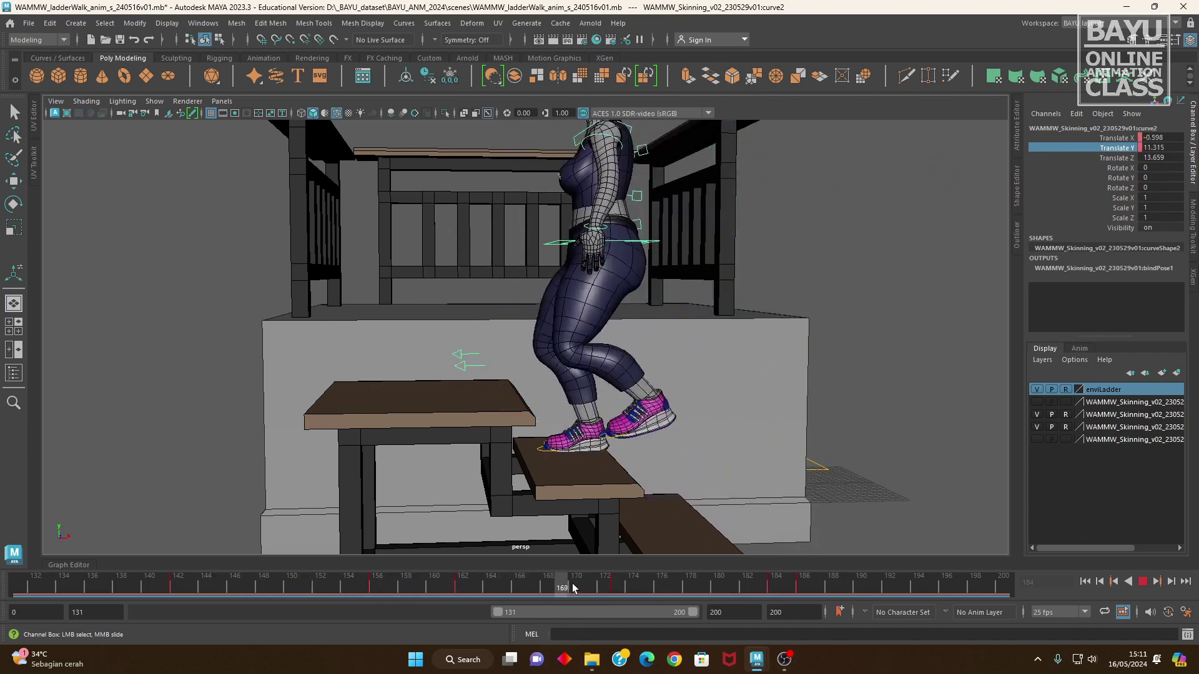
{"action": "key", "text": "Escape"}
{"action": "middle_click_drag", "start_coordinate": [617, 451], "coordinate": [551, 383], "text": "alt"}
{"action": "mouse_move", "coordinate": [550, 383]}
{"action": "left_mouse_down", "text": "alt"}
{"action": "mouse_move", "coordinate": [480, 519]}
{"action": "mouse_move", "coordinate": [350, 549]}
{"action": "left_mouse_up", "text": "alt"}
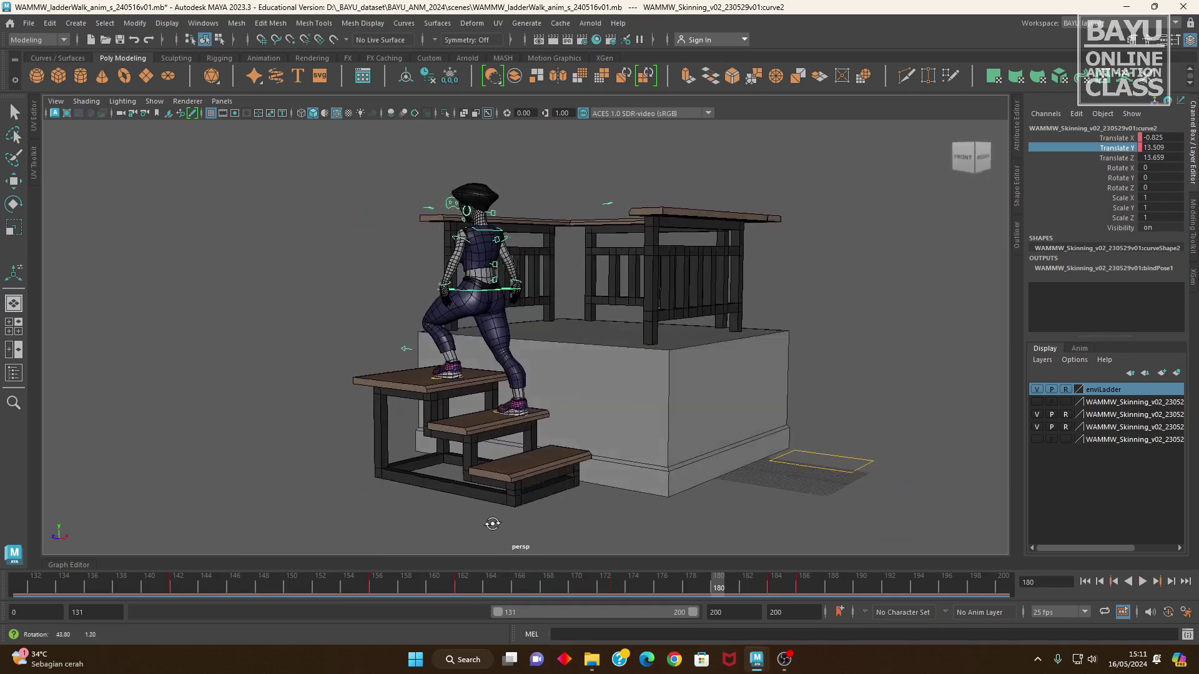
- Extend the time range back to frame 86 and play the full approach and climb
{"action": "mouse_move", "coordinate": [177, 584]}
{"action": "left_mouse_down"}
{"action": "mouse_move", "coordinate": [234, 578]}
{"action": "mouse_move", "coordinate": [418, 601]}
{"action": "left_mouse_up"}
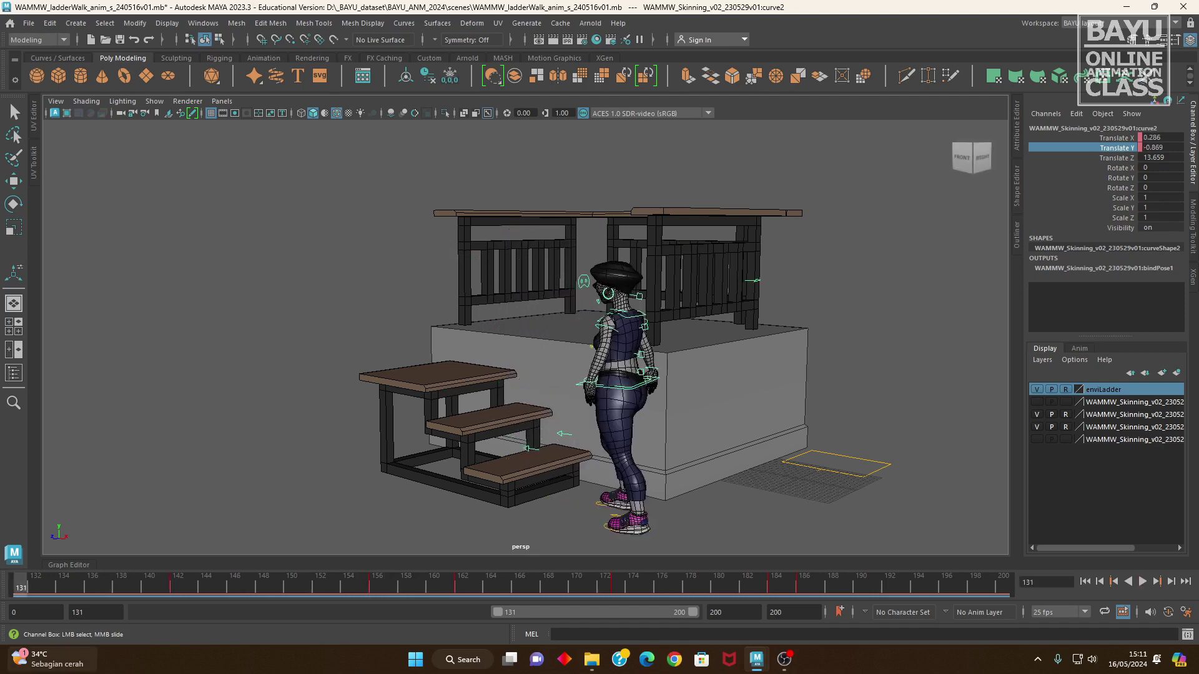
{"action": "left_click_drag", "start_coordinate": [499, 613], "coordinate": [363, 622]}
{"action": "left_click", "coordinate": [243, 584]}
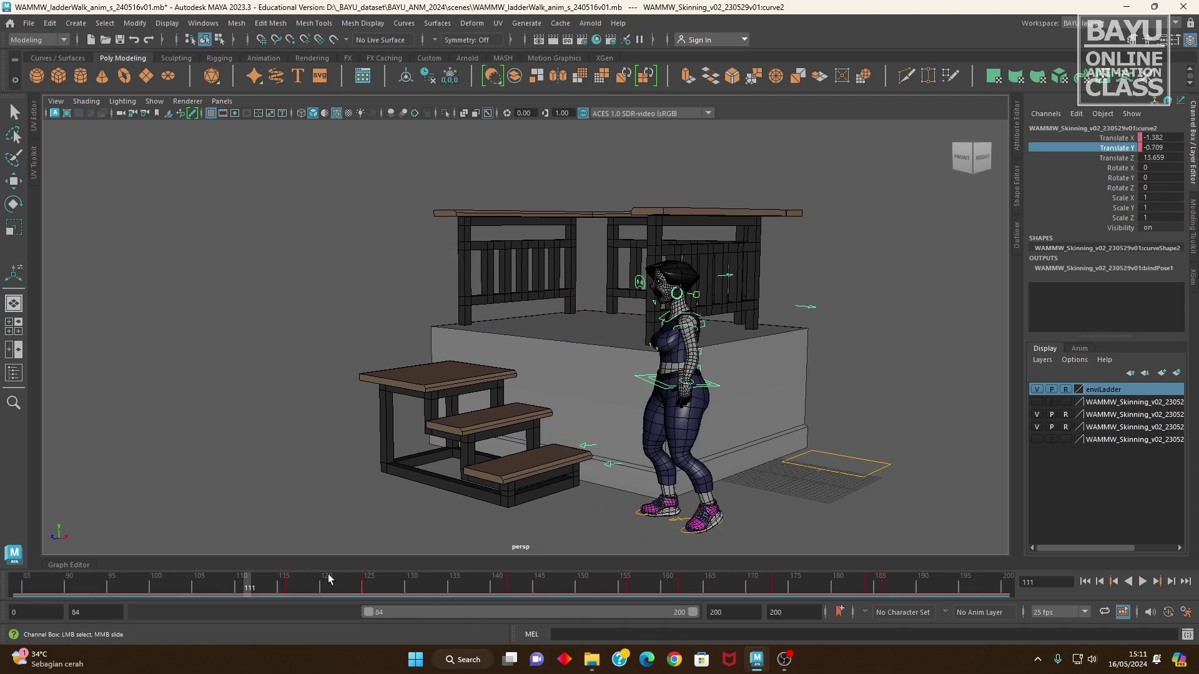
{"action": "left_click", "coordinate": [1087, 584]}
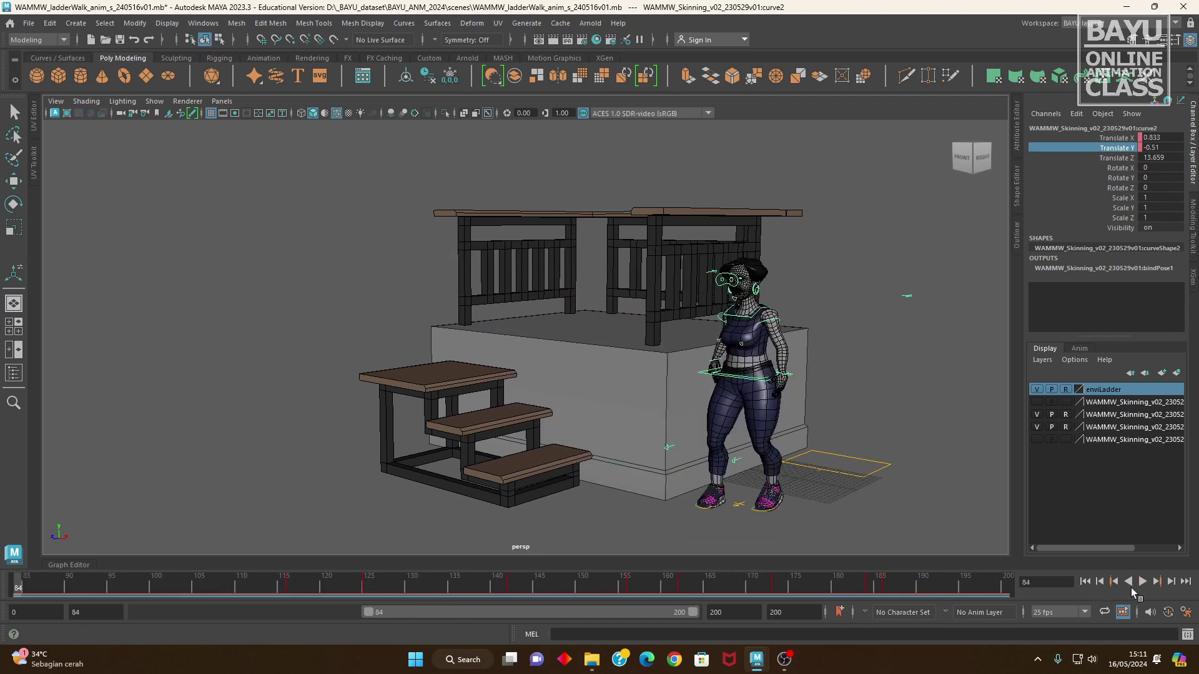
{"action": "left_click", "coordinate": [1143, 582]}
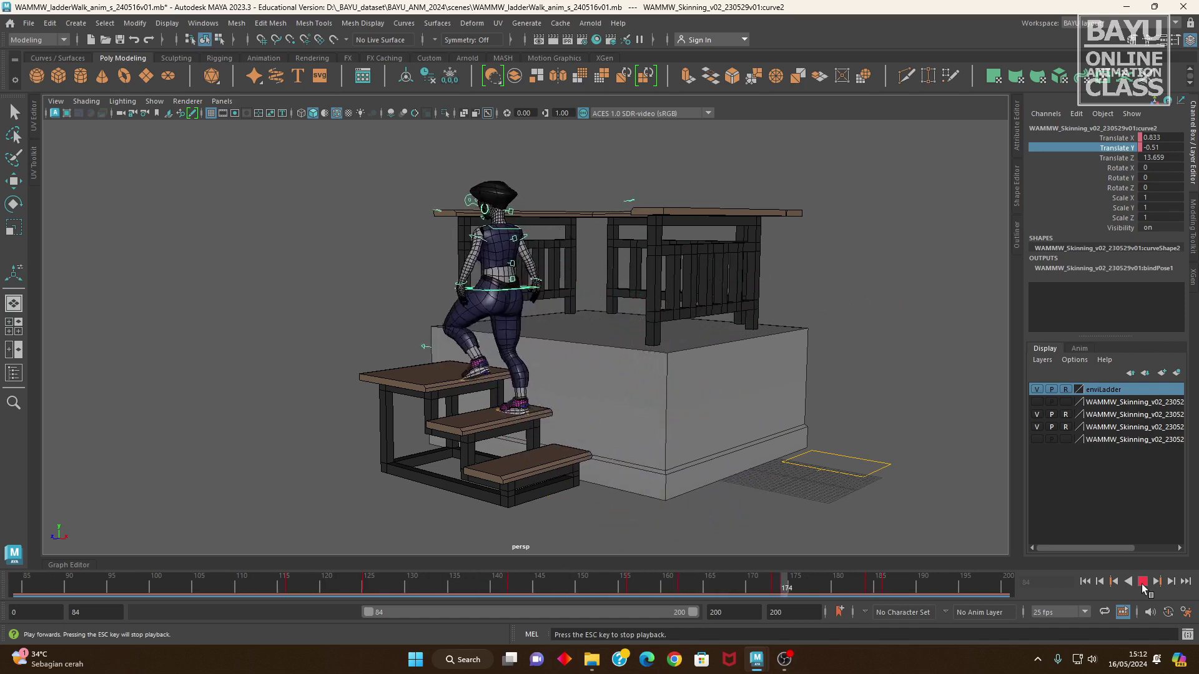
{"action": "left_click_drag", "start_coordinate": [562, 415], "coordinate": [581, 414], "text": "alt"}
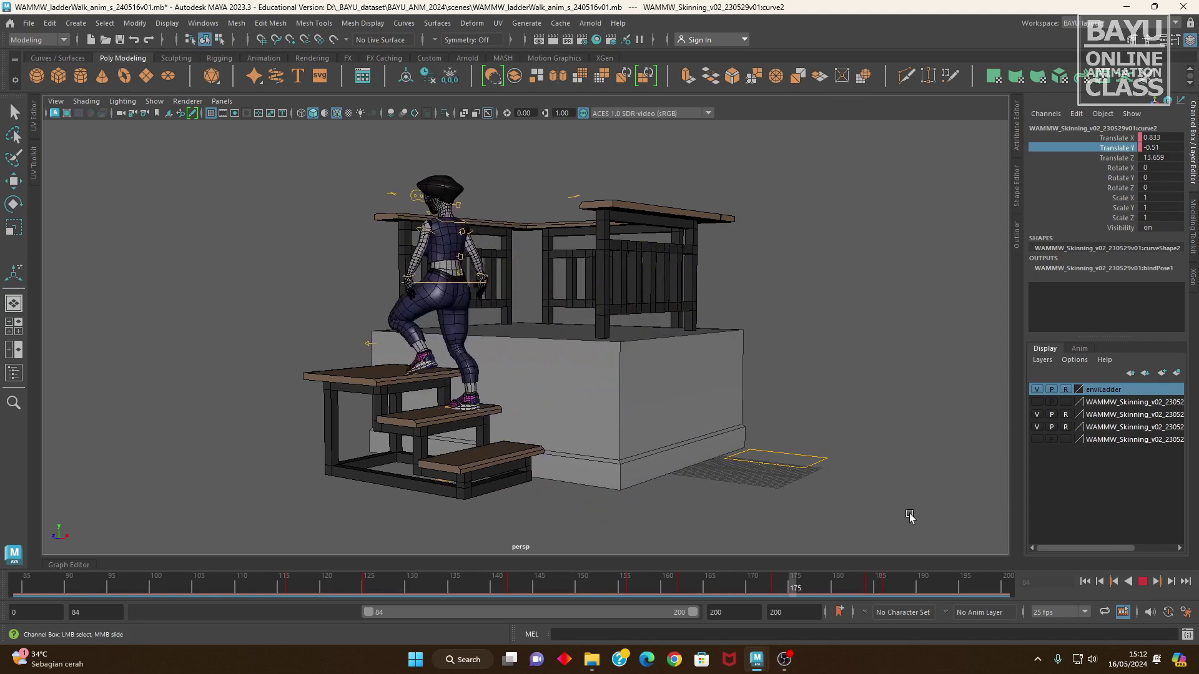
- Stop playback and hide NURBS curves in the viewport via the Show menu
{"action": "left_click", "coordinate": [1142, 581]}
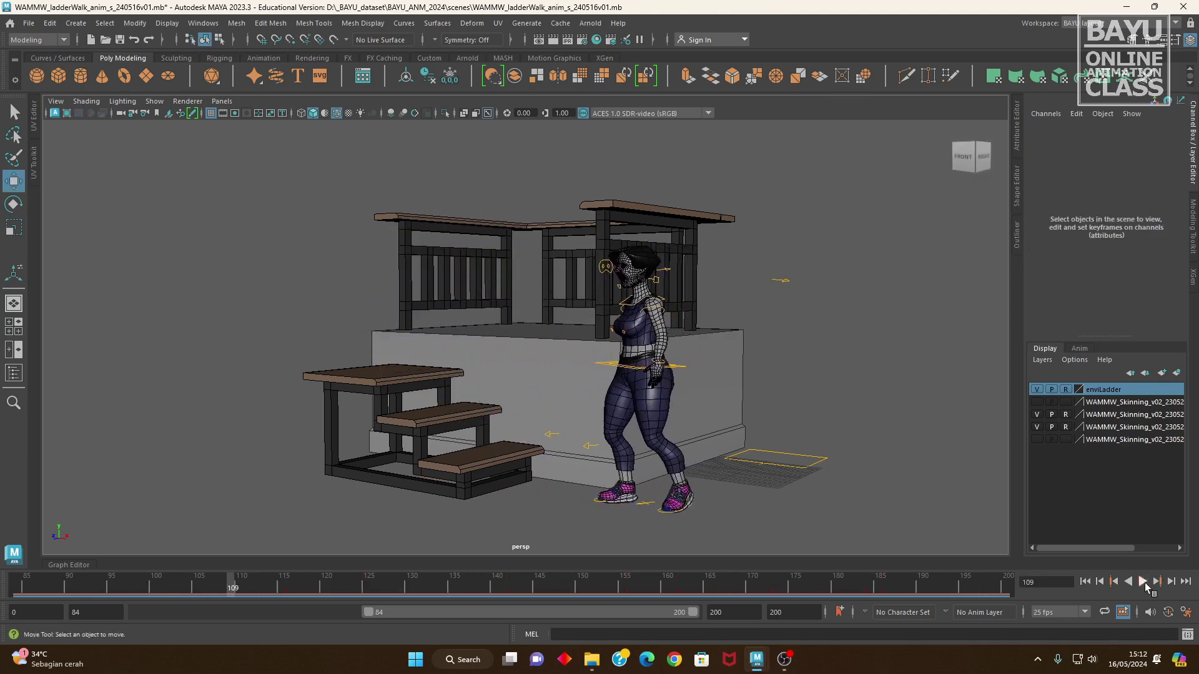
{"action": "left_click_drag", "start_coordinate": [621, 435], "coordinate": [843, 479], "text": "alt"}
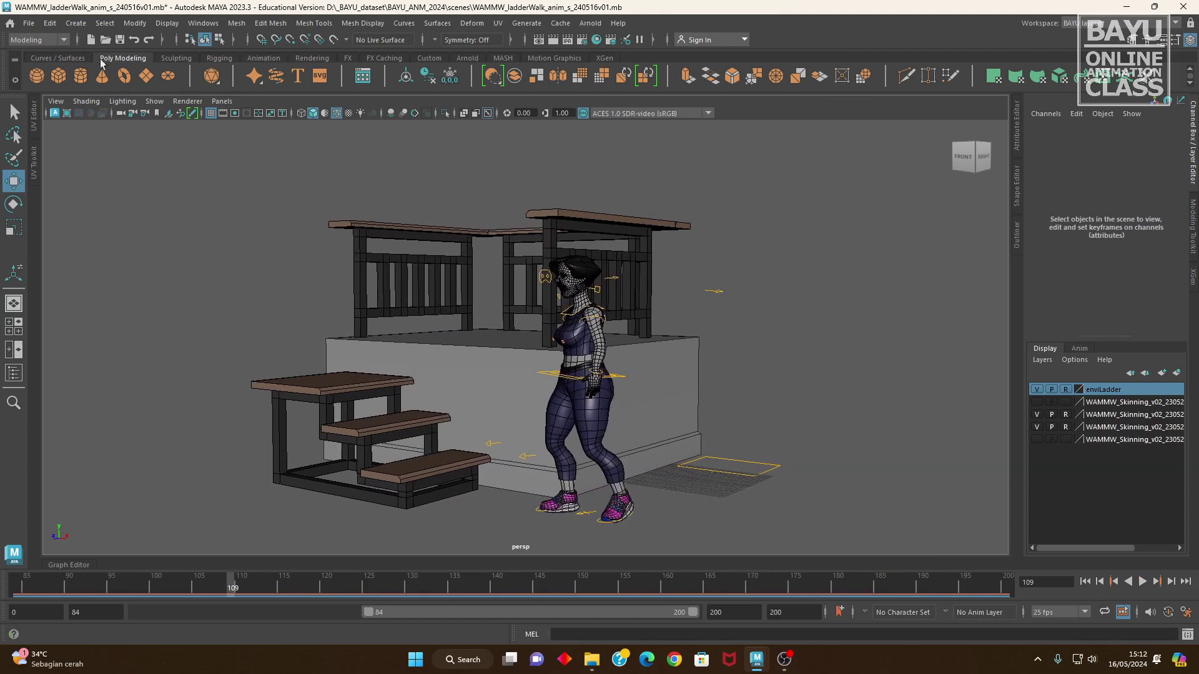
{"action": "left_click", "coordinate": [154, 101]}
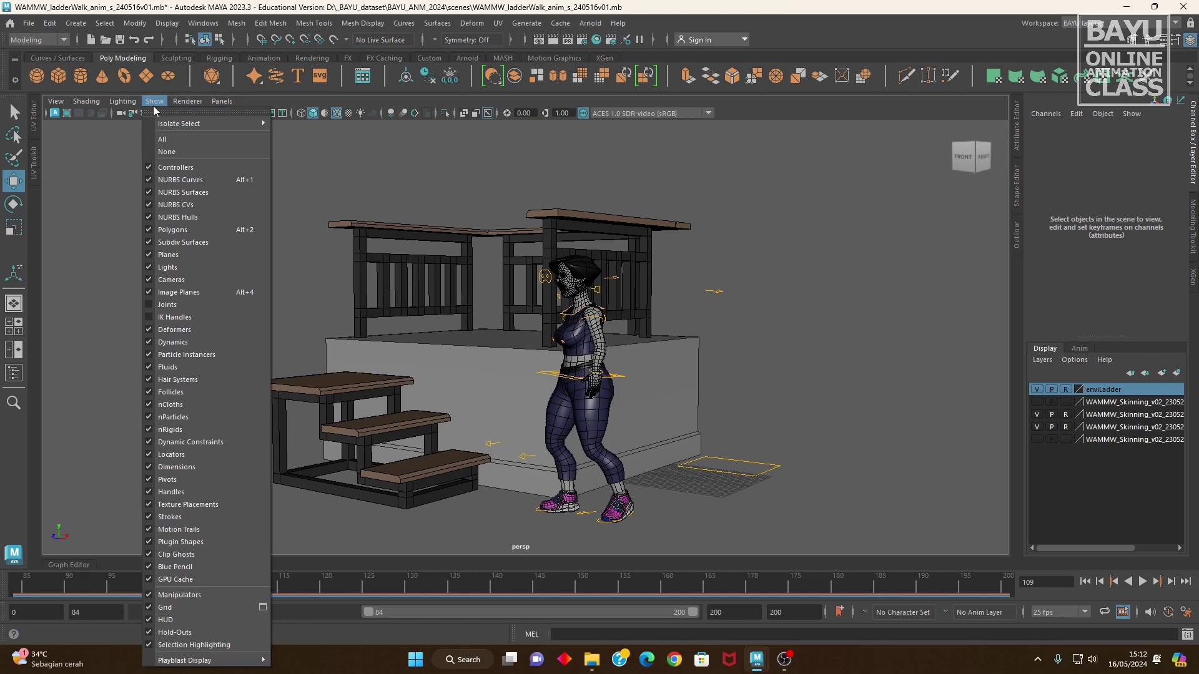
{"action": "left_click", "coordinate": [191, 181]}
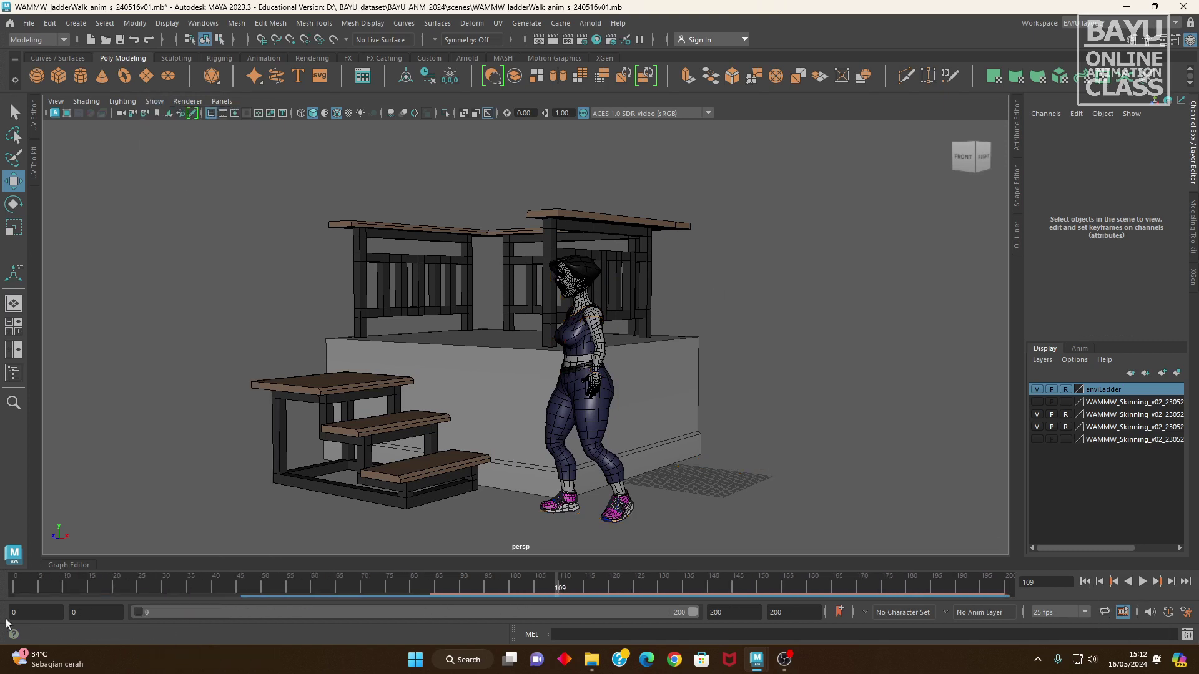
- Play the climb from the start, stop it, and return to the first frame
{"action": "left_click", "coordinate": [1085, 581]}
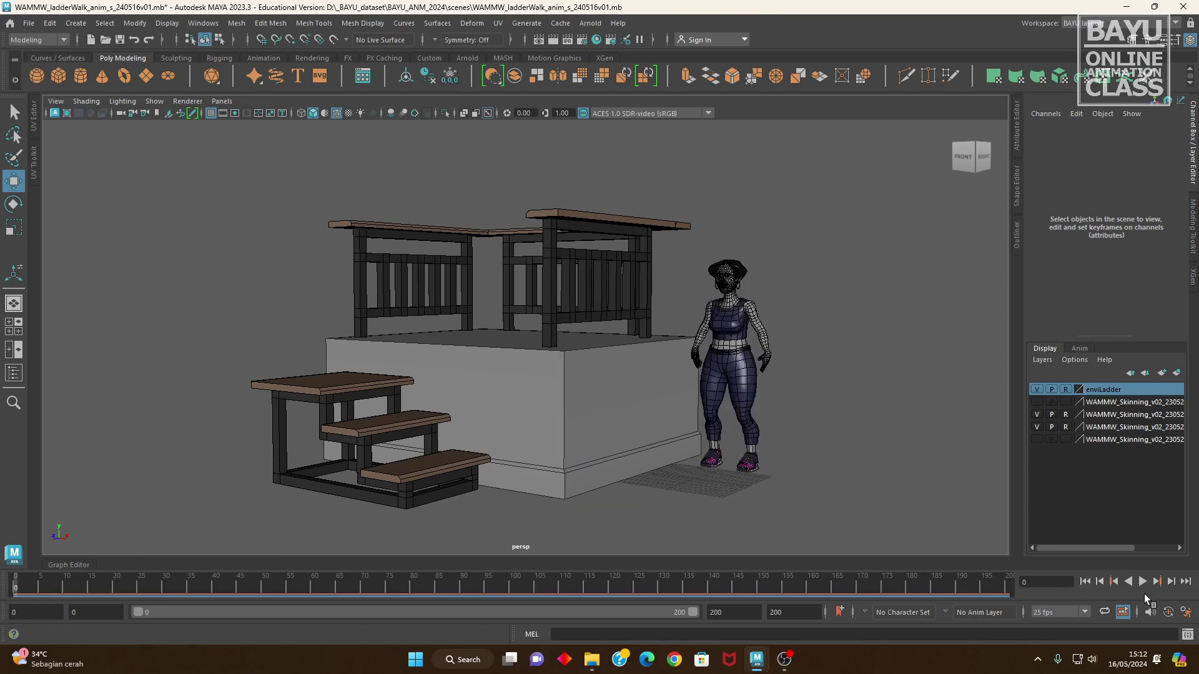
{"action": "left_click", "coordinate": [1143, 582]}
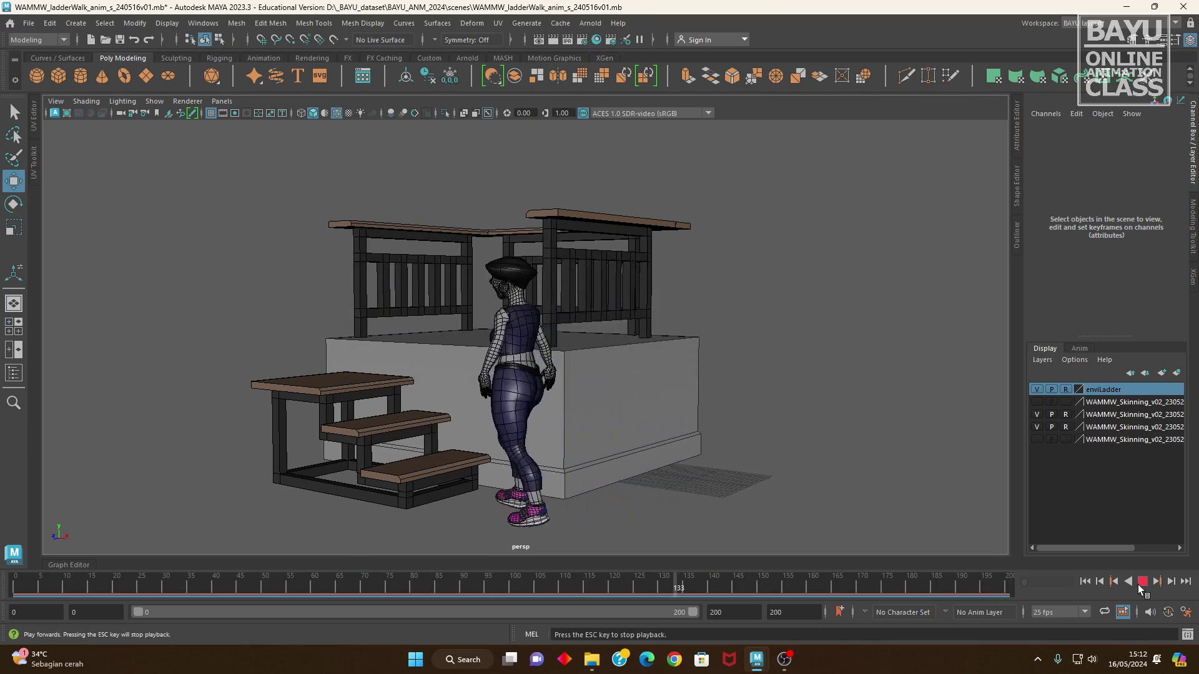
{"action": "left_click", "coordinate": [1140, 582]}
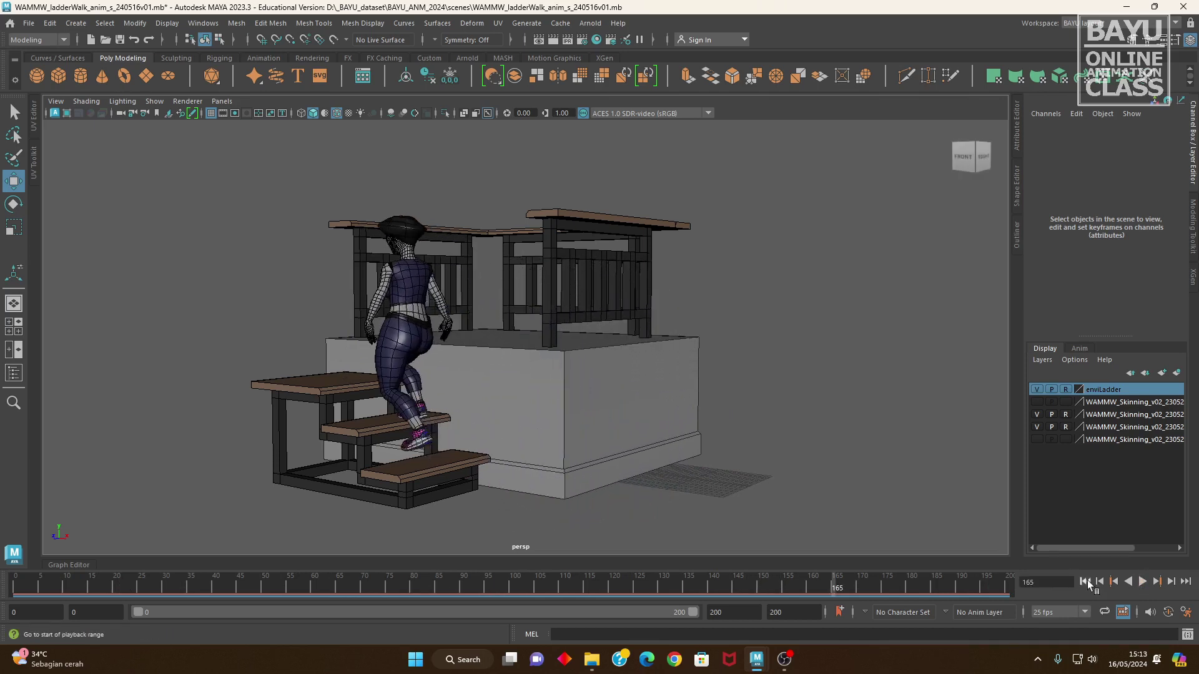
{"action": "left_click", "coordinate": [1086, 582]}
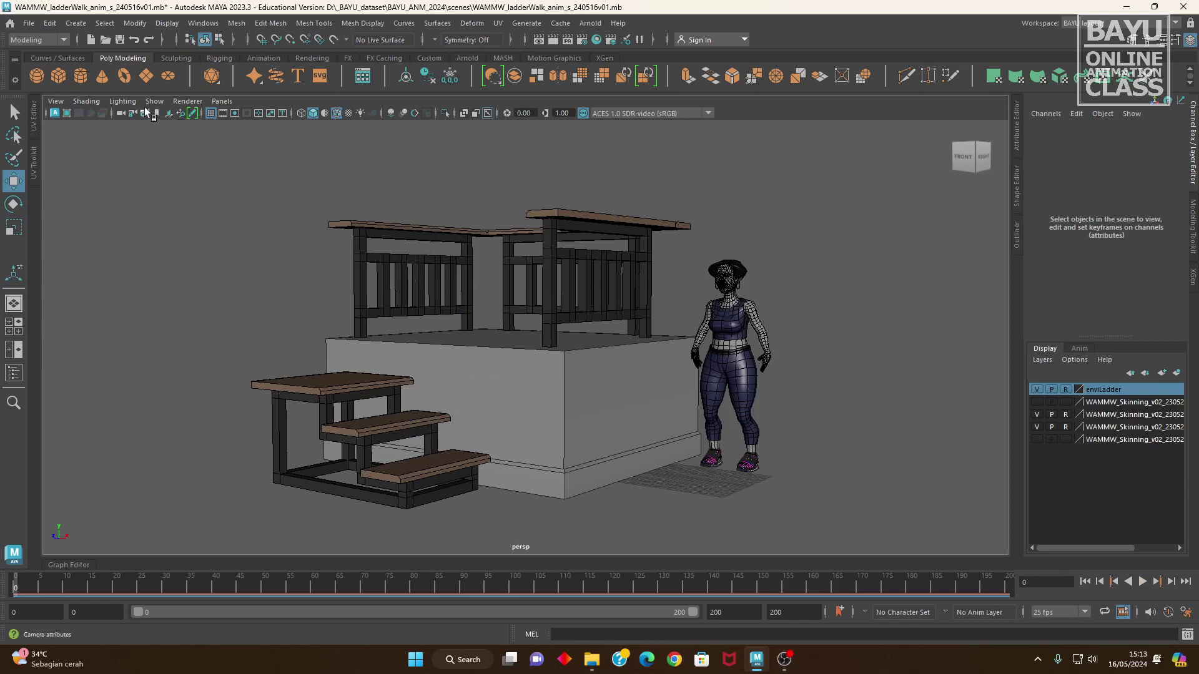
- Turn NURBS Curves display back on so the yellow rig controls show
{"action": "left_click", "coordinate": [154, 101]}
{"action": "left_click", "coordinate": [199, 180]}
{"action": "left_click_drag", "start_coordinate": [633, 429], "coordinate": [531, 475], "text": "alt"}
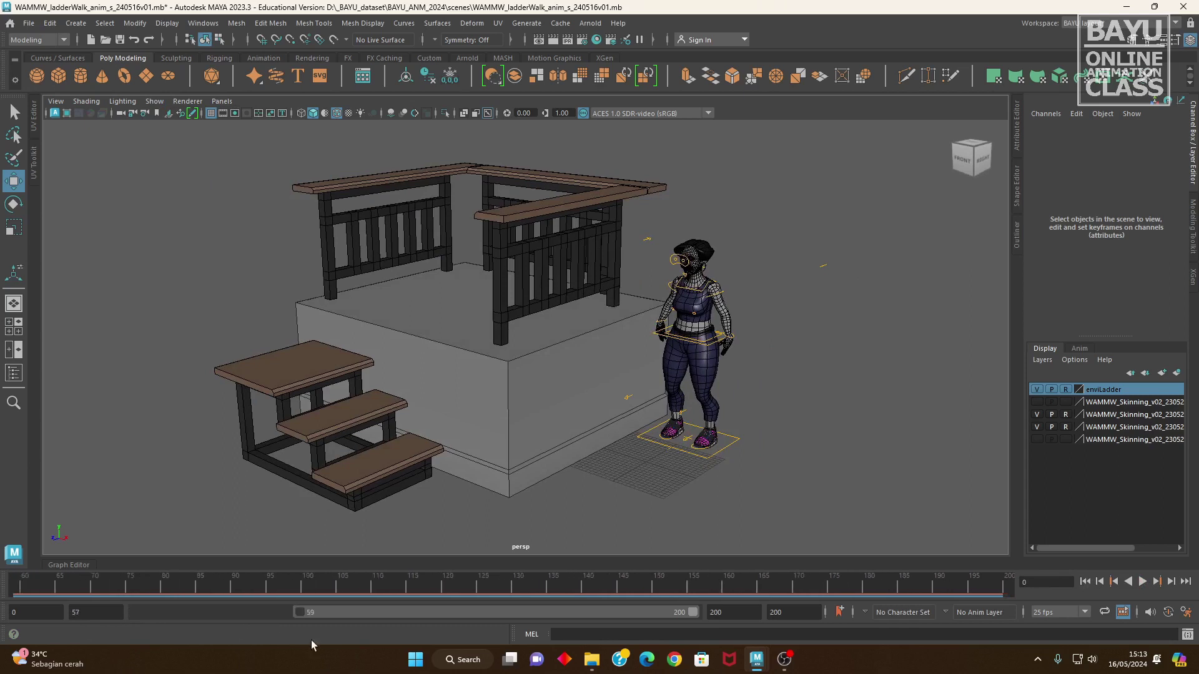
- Scrub the climb between frames 123 and 140, orbiting around the platform to inspect the pose
{"action": "left_click", "coordinate": [407, 584]}
{"action": "left_click_drag", "start_coordinate": [414, 586], "coordinate": [441, 591]}
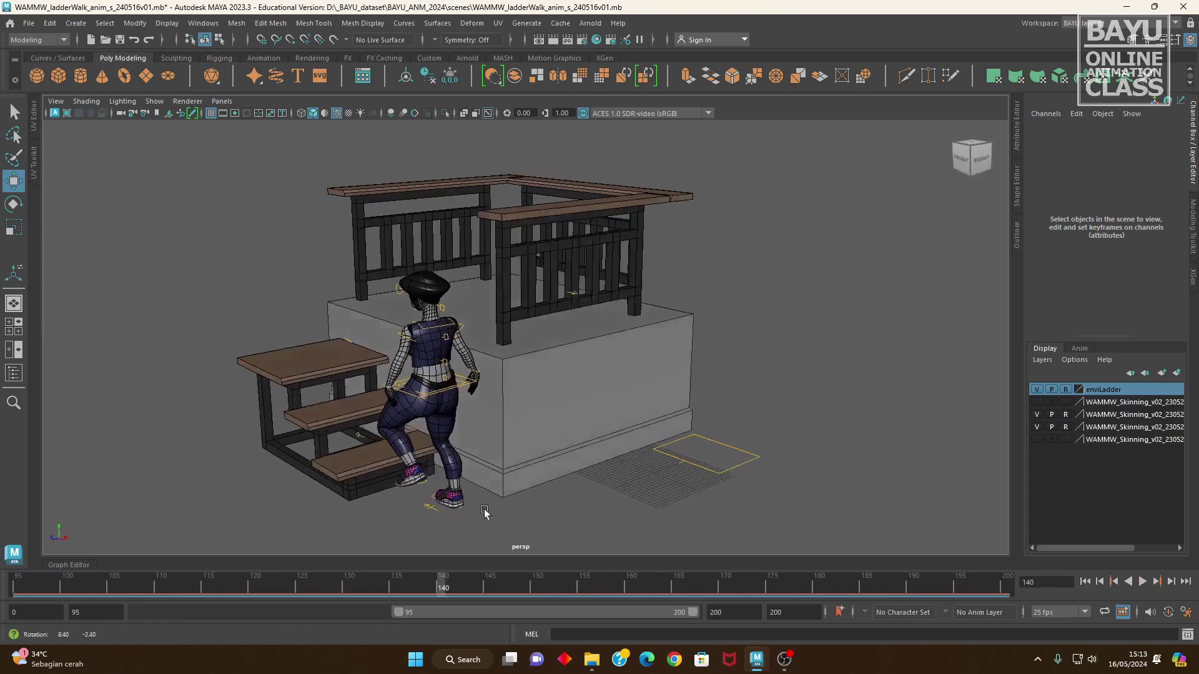
{"action": "left_click_drag", "start_coordinate": [516, 518], "coordinate": [474, 521], "text": "alt"}
{"action": "left_click", "coordinate": [414, 587]}
{"action": "left_click_drag", "start_coordinate": [332, 591], "coordinate": [279, 599]}
{"action": "mouse_move", "coordinate": [387, 535]}
{"action": "left_mouse_down", "text": "alt"}
{"action": "mouse_move", "coordinate": [535, 548]}
{"action": "mouse_move", "coordinate": [548, 493]}
{"action": "mouse_move", "coordinate": [535, 478]}
{"action": "left_mouse_up", "text": "alt"}
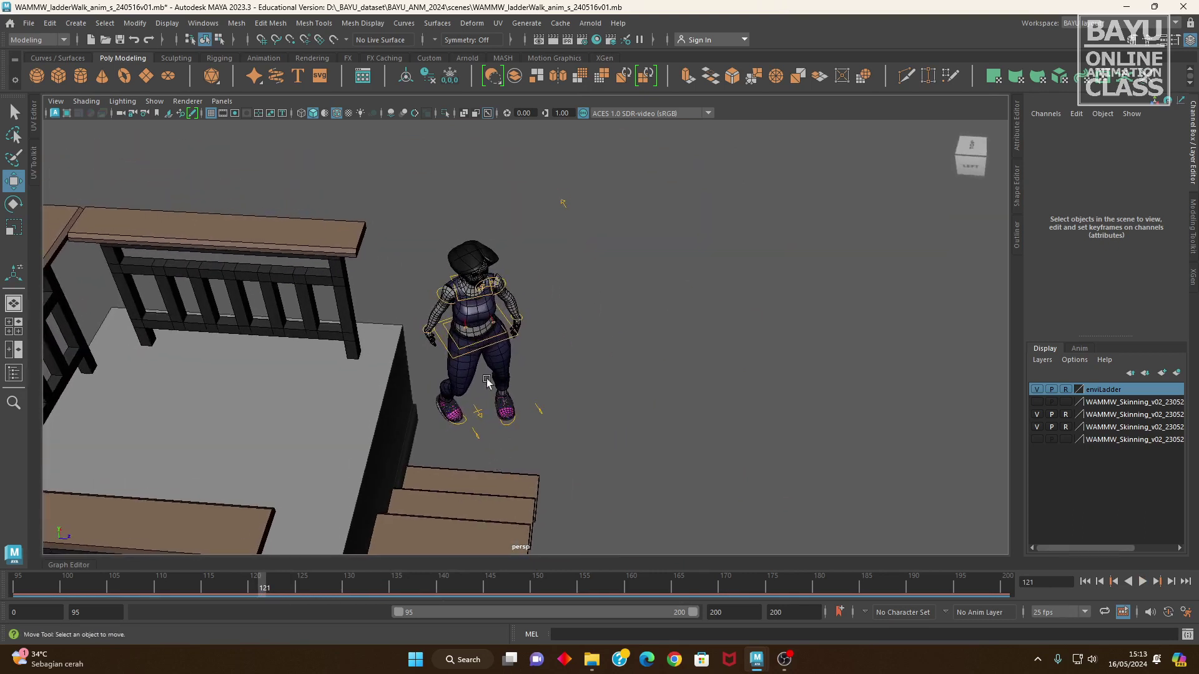
- Select the chest control and scrub frames 127–142 to inspect the torso pose
{"action": "left_click", "coordinate": [464, 303]}
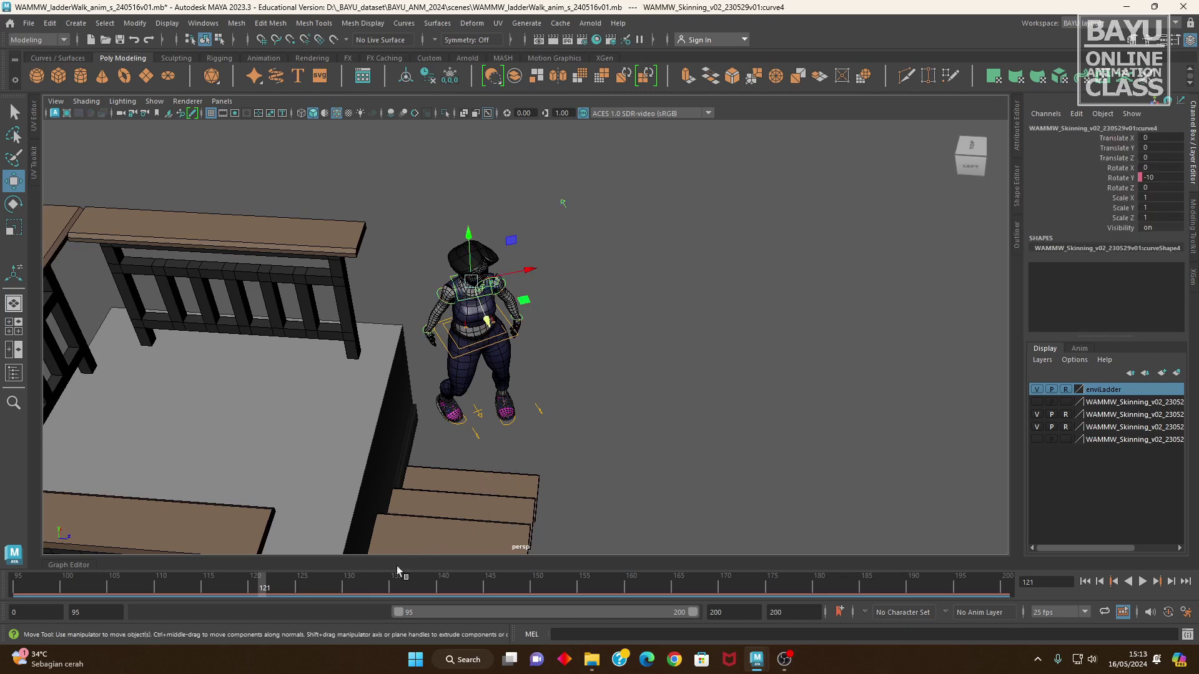
{"action": "left_click_drag", "start_coordinate": [270, 593], "coordinate": [324, 593]}
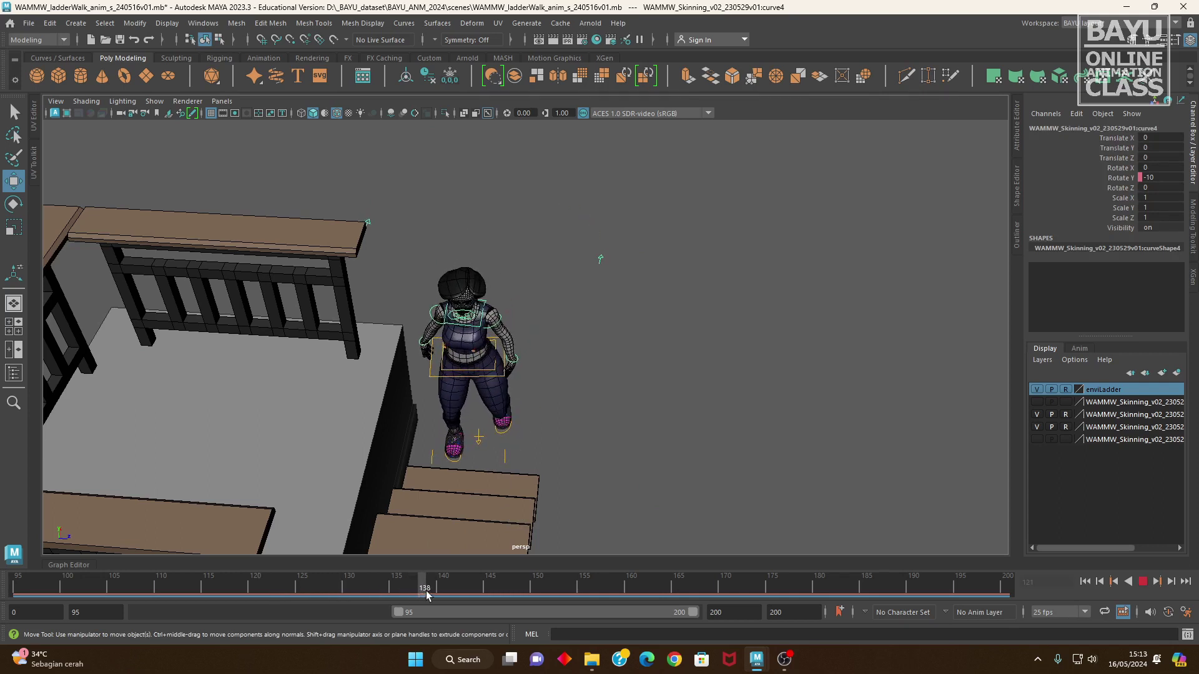
{"action": "left_click_drag", "start_coordinate": [427, 594], "coordinate": [440, 595]}
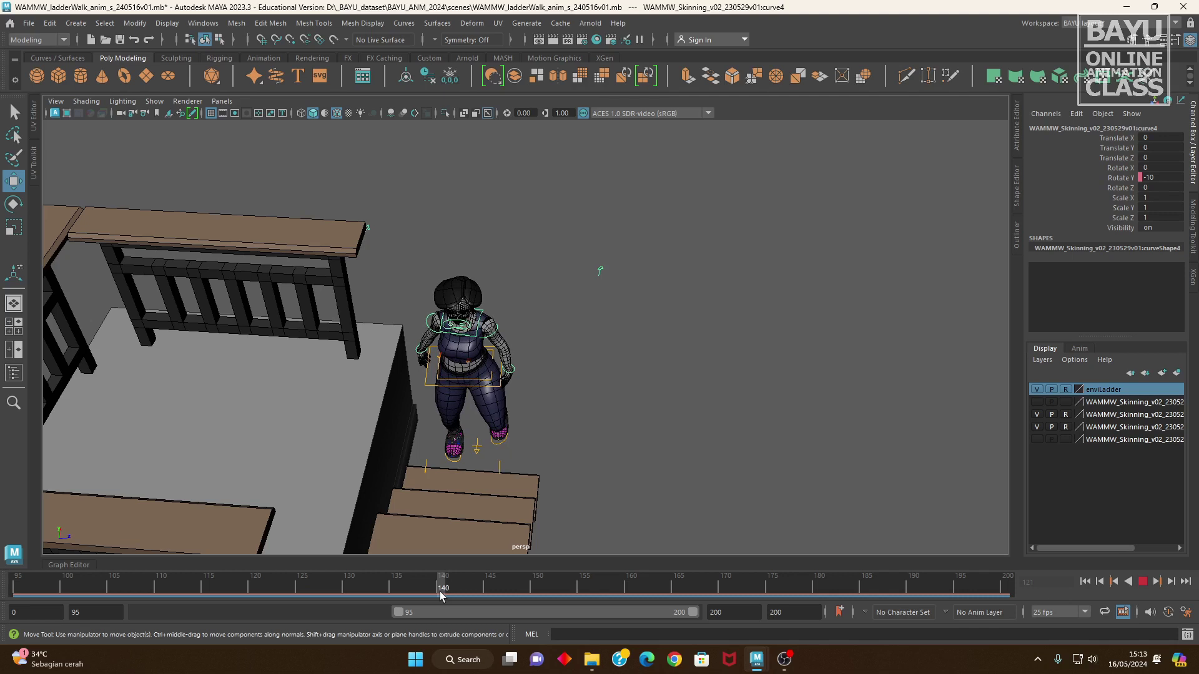
{"action": "left_click_drag", "start_coordinate": [523, 492], "coordinate": [494, 448], "text": "alt"}
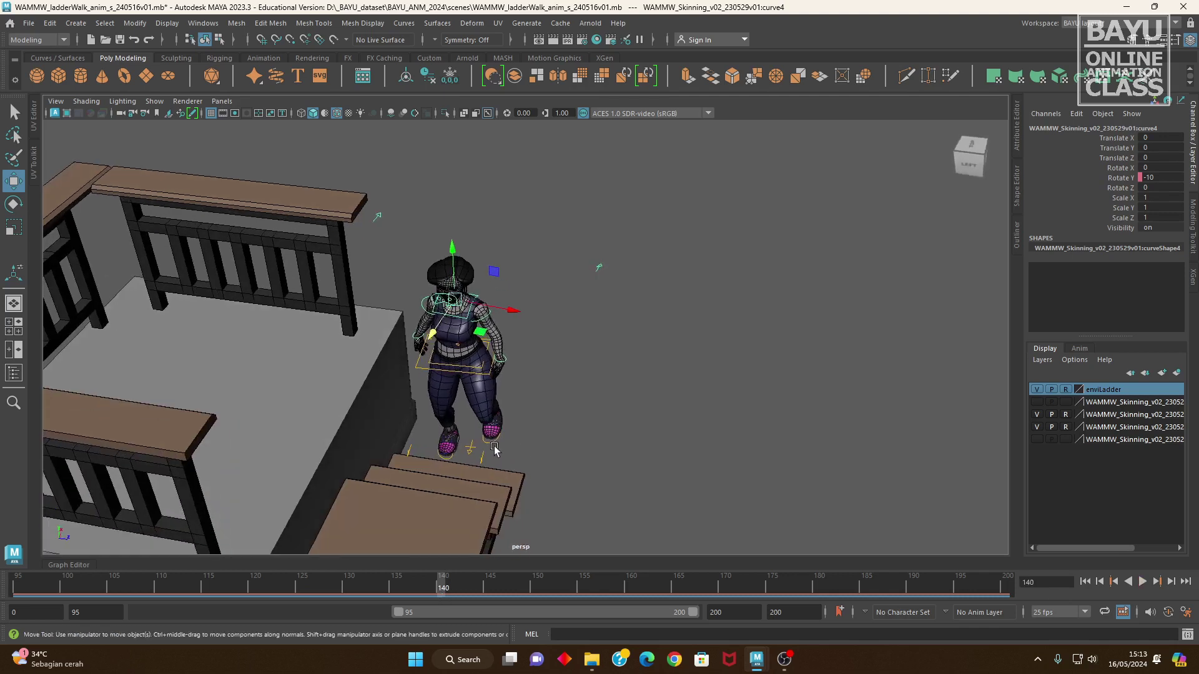
{"action": "left_click", "coordinate": [490, 447]}
{"action": "left_click_drag", "start_coordinate": [443, 587], "coordinate": [460, 590]}
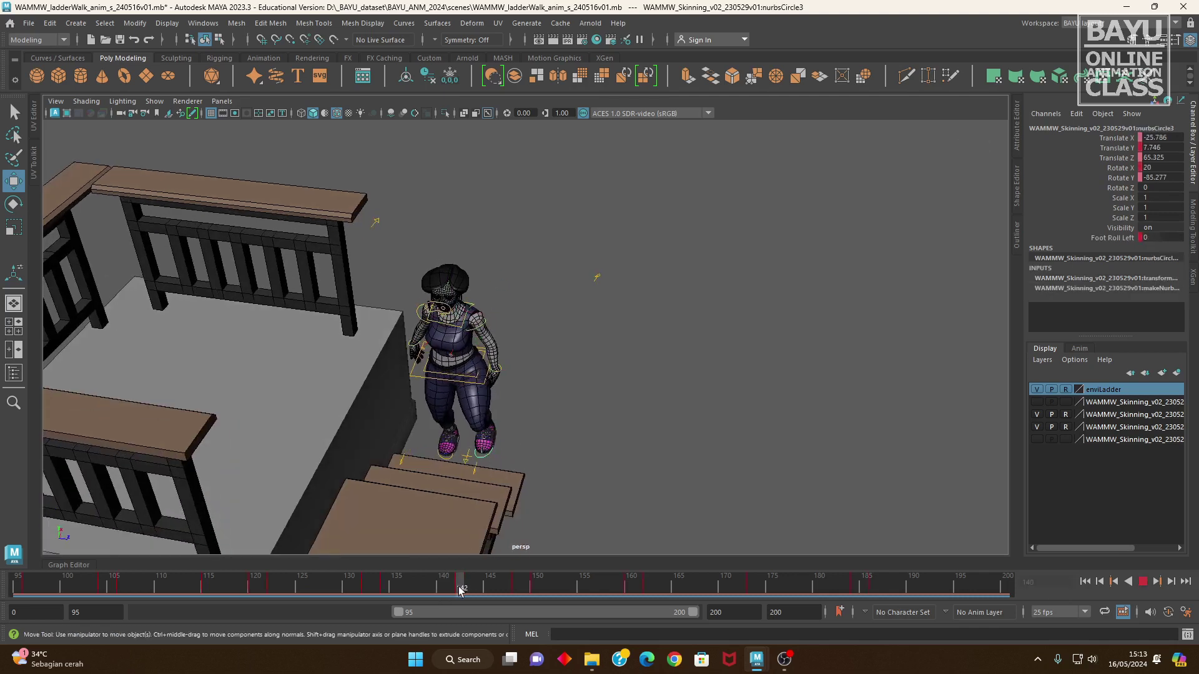
{"action": "left_click", "coordinate": [457, 331]}
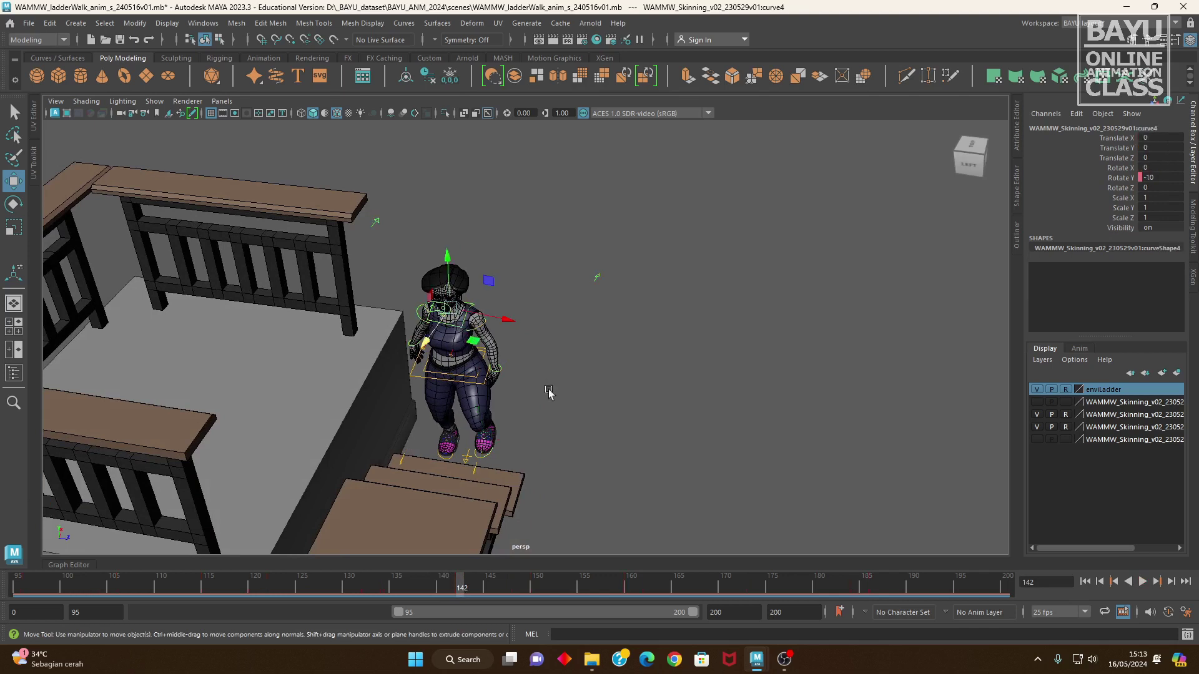
{"action": "left_click_drag", "start_coordinate": [549, 392], "coordinate": [570, 399], "text": "alt"}
{"action": "middle_click_drag", "start_coordinate": [618, 439], "coordinate": [611, 433], "text": "alt"}
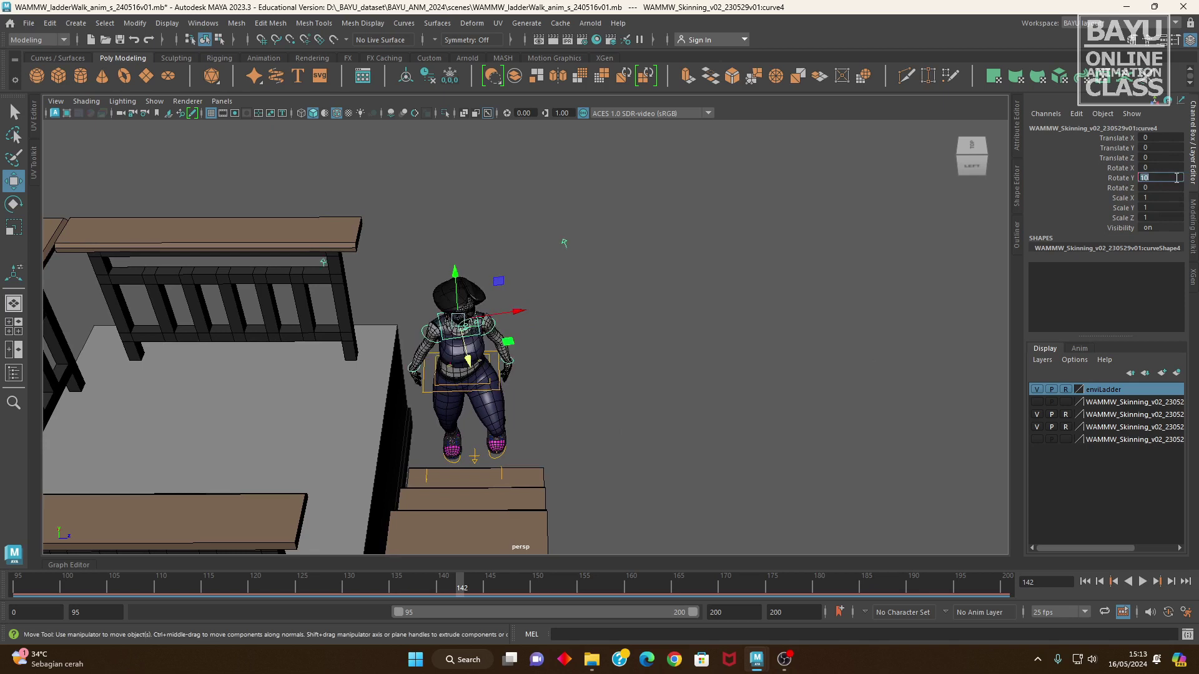
- Key the chest's Rotate Y at 10, then scrub frames 134–150 and play back the climb
{"action": "left_click", "coordinate": [1107, 177]}
{"action": "right_click", "coordinate": [1108, 177]}
{"action": "left_click", "coordinate": [1107, 185]}
{"action": "left_click_drag", "start_coordinate": [463, 588], "coordinate": [537, 593]}
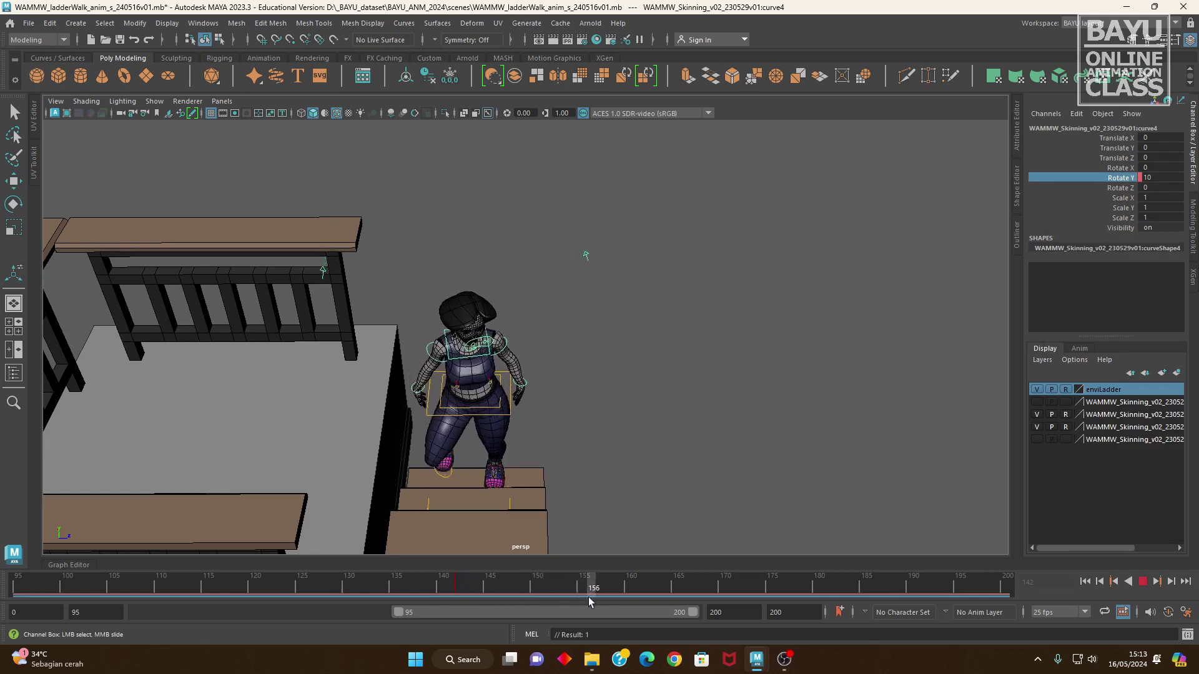
{"action": "mouse_move", "coordinate": [588, 597]}
{"action": "left_mouse_down"}
{"action": "mouse_move", "coordinate": [382, 587]}
{"action": "mouse_move", "coordinate": [467, 594]}
{"action": "mouse_move", "coordinate": [454, 597]}
{"action": "left_mouse_up"}
{"action": "mouse_move", "coordinate": [543, 449]}
{"action": "left_mouse_down", "text": "alt"}
{"action": "mouse_move", "coordinate": [518, 465]}
{"action": "mouse_move", "coordinate": [557, 438]}
{"action": "mouse_move", "coordinate": [560, 448]}
{"action": "left_mouse_up", "text": "alt"}
{"action": "key", "text": "alt+v"}
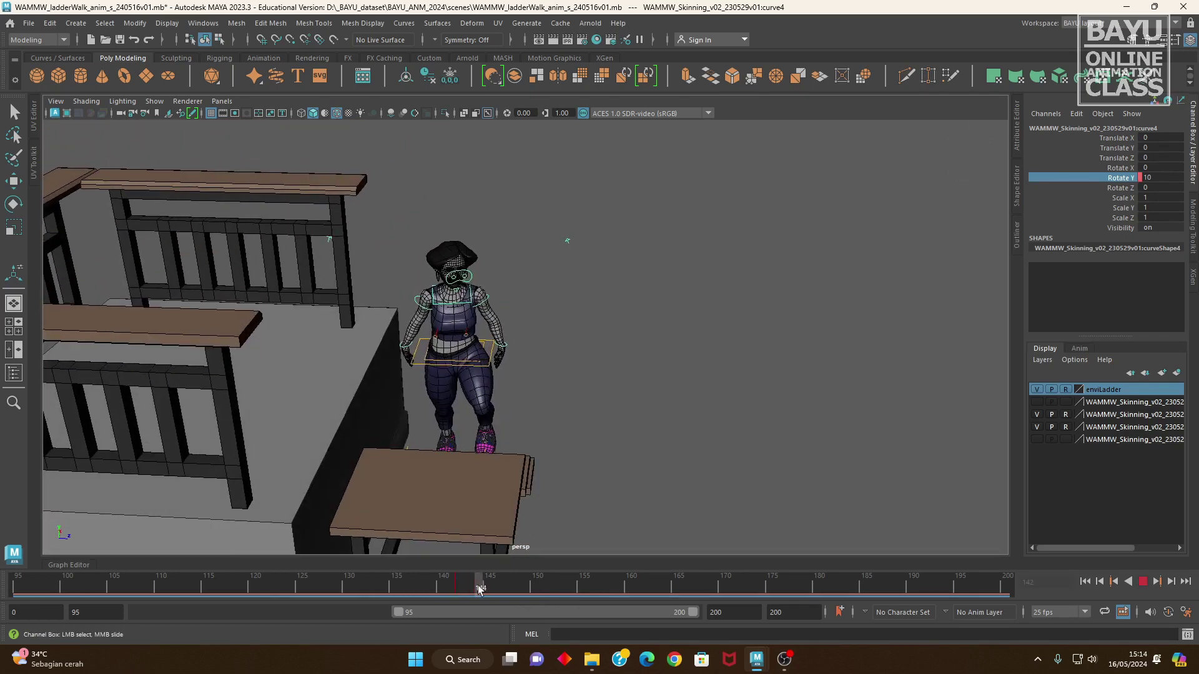
{"action": "key", "text": "alt+v"}
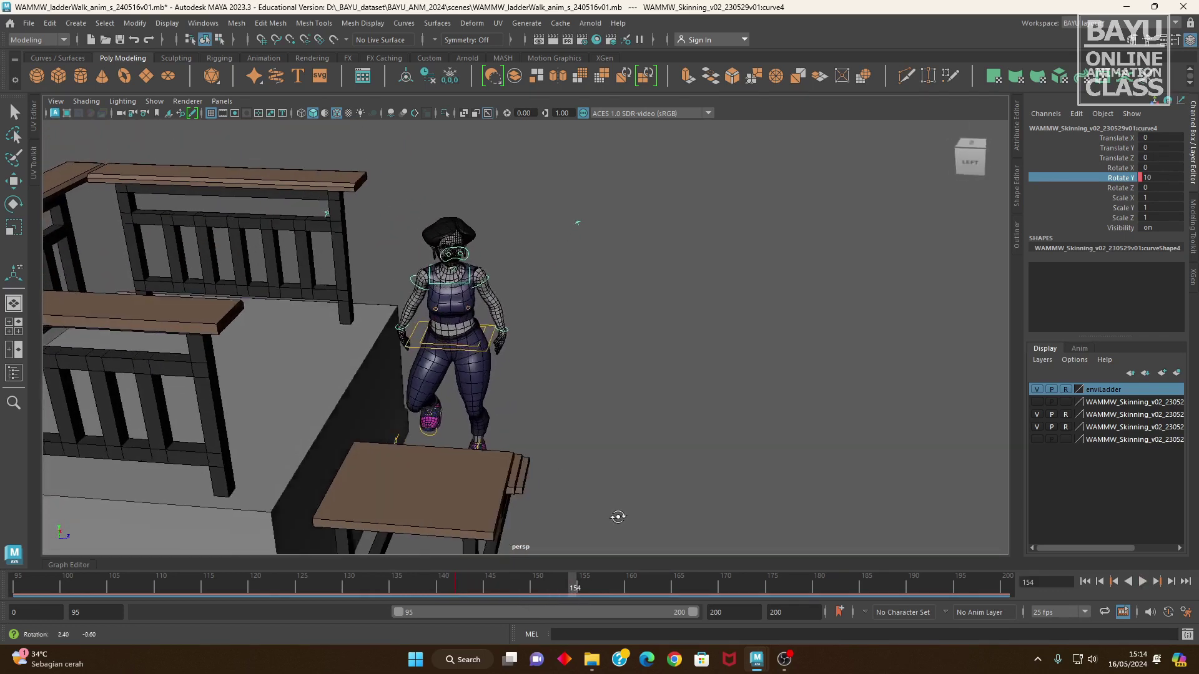
- Key the chest's Rotate Y again at frames 156 and 159, then play the animation
{"action": "mouse_move", "coordinate": [575, 592]}
{"action": "left_mouse_down"}
{"action": "mouse_move", "coordinate": [595, 592]}
{"action": "mouse_move", "coordinate": [574, 592]}
{"action": "left_mouse_up"}
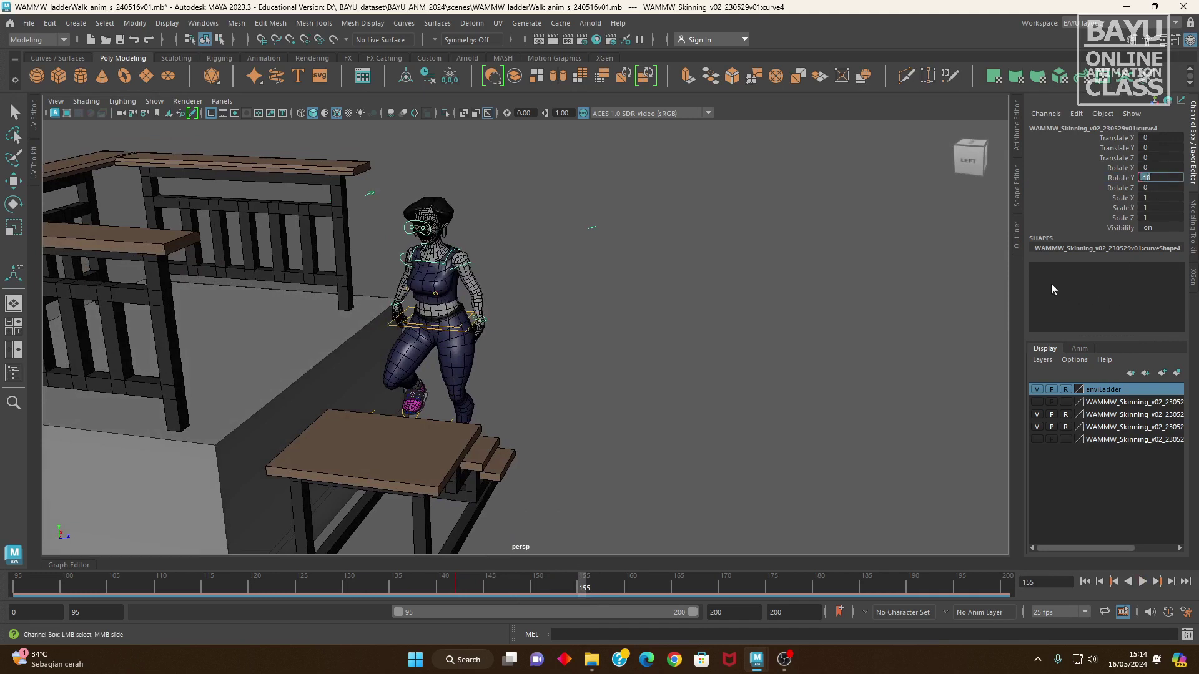
{"action": "left_click", "coordinate": [1100, 177]}
{"action": "right_click", "coordinate": [1100, 177]}
{"action": "left_click", "coordinate": [1086, 203]}
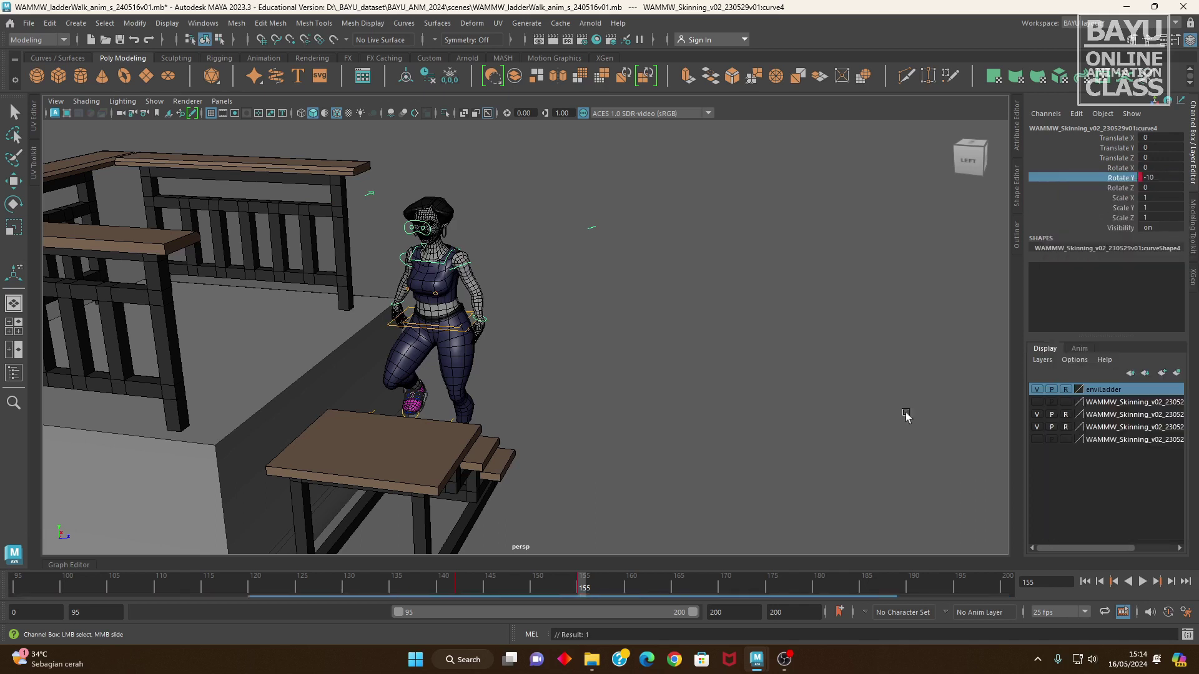
{"action": "left_click_drag", "start_coordinate": [589, 592], "coordinate": [728, 596]}
{"action": "left_click_drag", "start_coordinate": [588, 429], "coordinate": [633, 442], "text": "alt"}
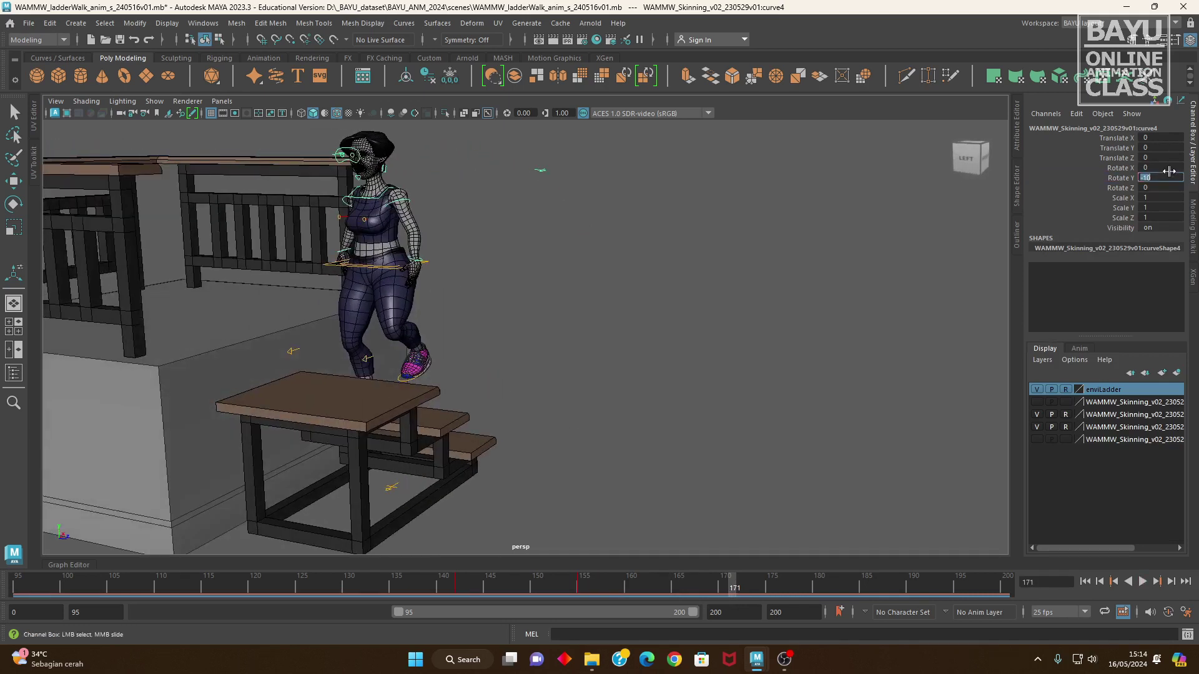
{"action": "right_click", "coordinate": [1122, 183]}
{"action": "left_click", "coordinate": [1119, 206]}
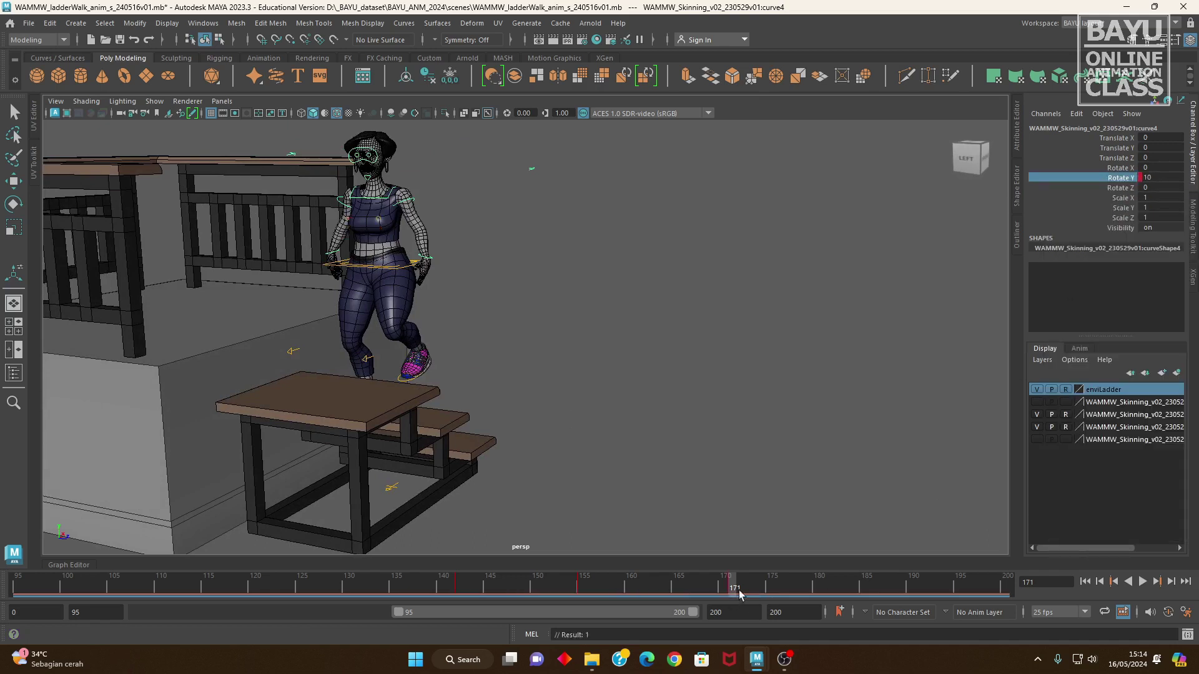
{"action": "key", "text": "alt+v"}
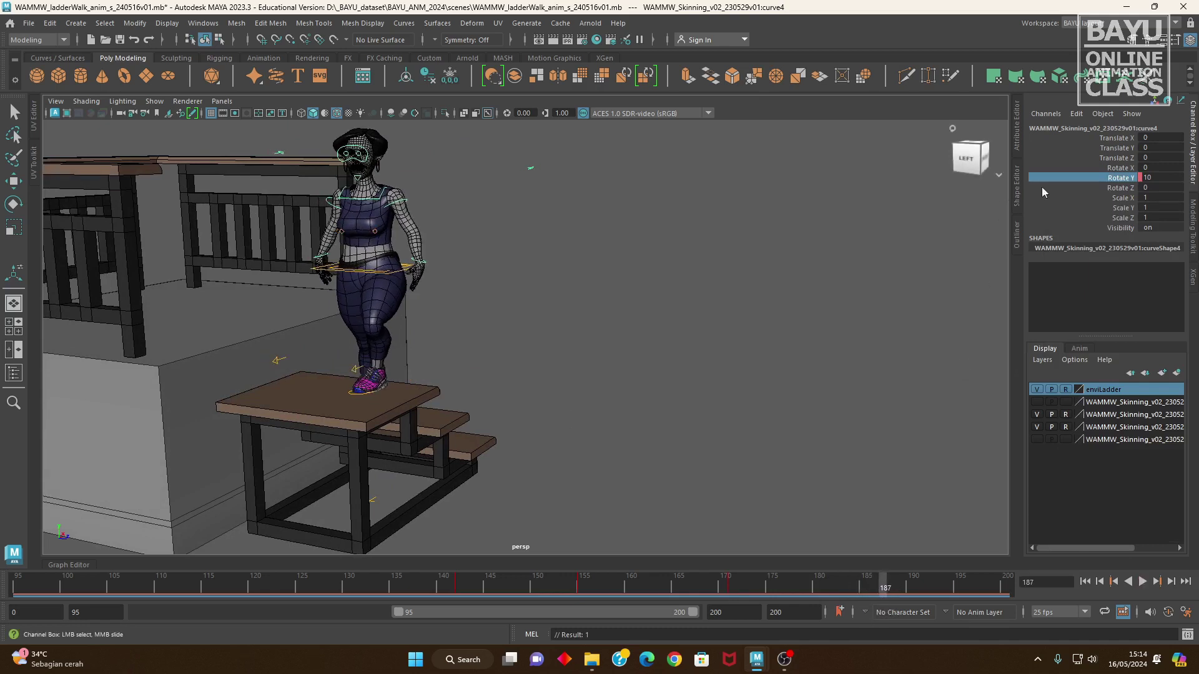
{"action": "type", "text": "0"}
{"action": "type", "text": "8"}
- Set the chest's Rotate Y to 0 and key it at frame 187
{"action": "key", "text": "Return"}
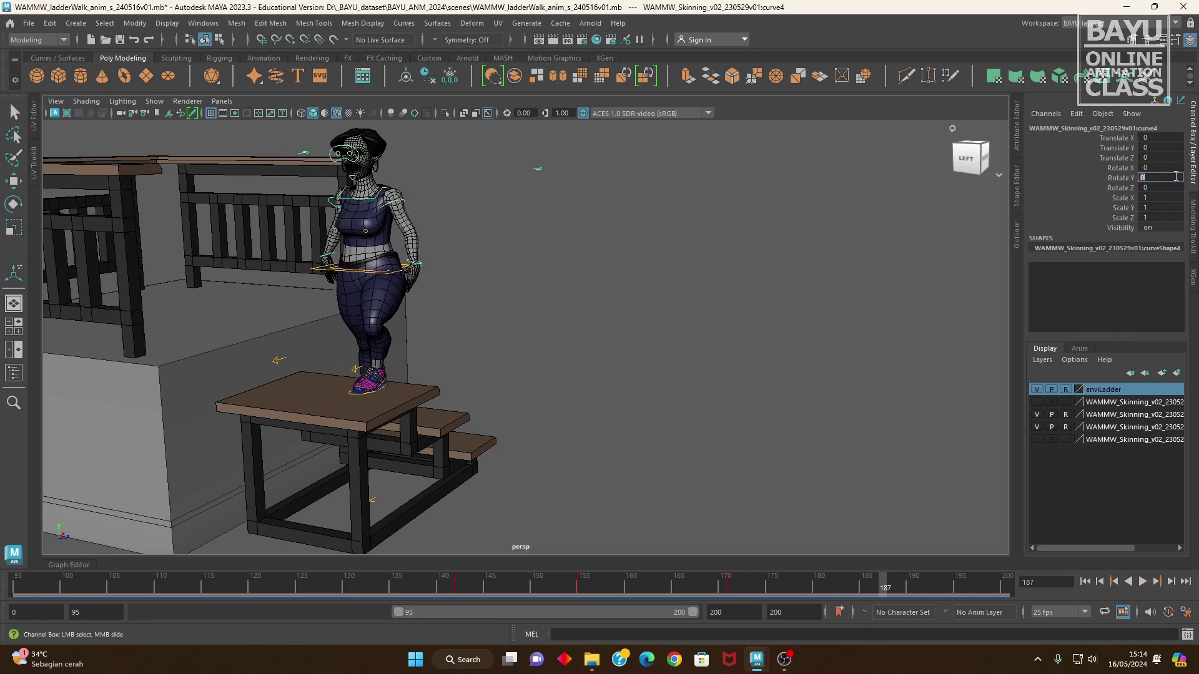
{"action": "left_click", "coordinate": [1118, 178]}
{"action": "right_click", "coordinate": [1117, 181]}
{"action": "left_click", "coordinate": [1080, 198]}
{"action": "mouse_move", "coordinate": [374, 206]}
{"action": "left_mouse_down", "text": "alt"}
{"action": "mouse_move", "coordinate": [443, 207]}
{"action": "mouse_move", "coordinate": [494, 279]}
{"action": "mouse_move", "coordinate": [632, 350]}
{"action": "mouse_move", "coordinate": [523, 372]}
{"action": "left_mouse_up", "text": "alt"}
- Go back to frame 116, select the hip control and switch to the Move tool
{"action": "left_click", "coordinate": [494, 278]}
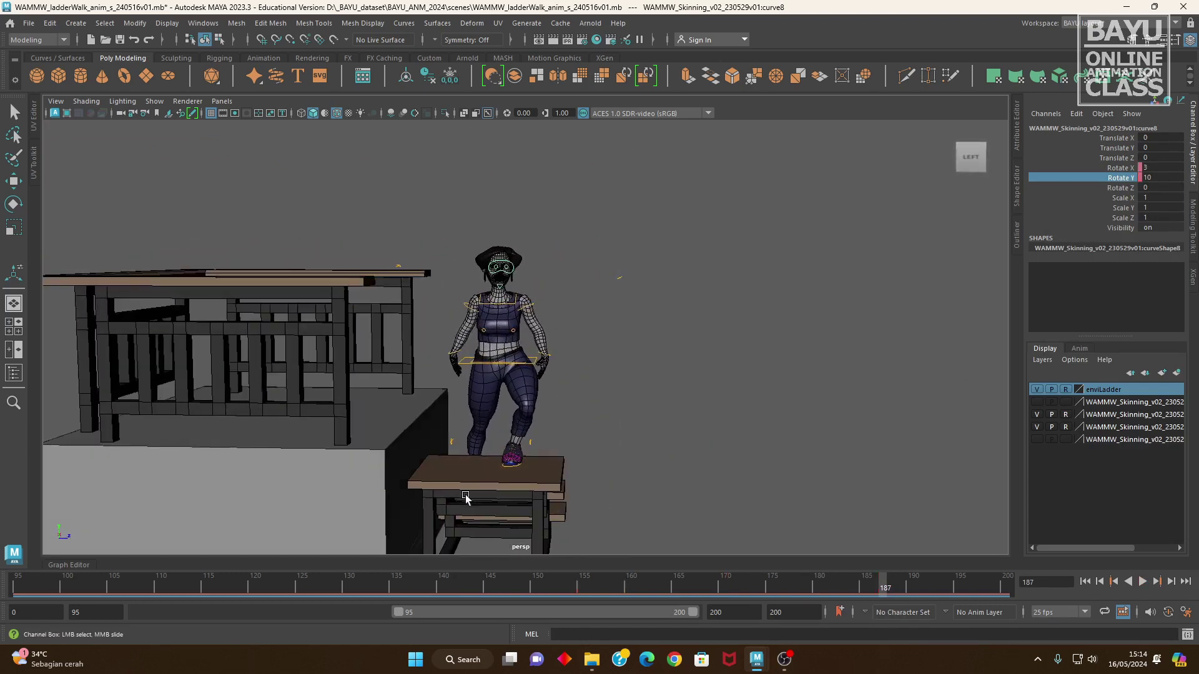
{"action": "left_click_drag", "start_coordinate": [425, 518], "coordinate": [508, 414], "text": "alt"}
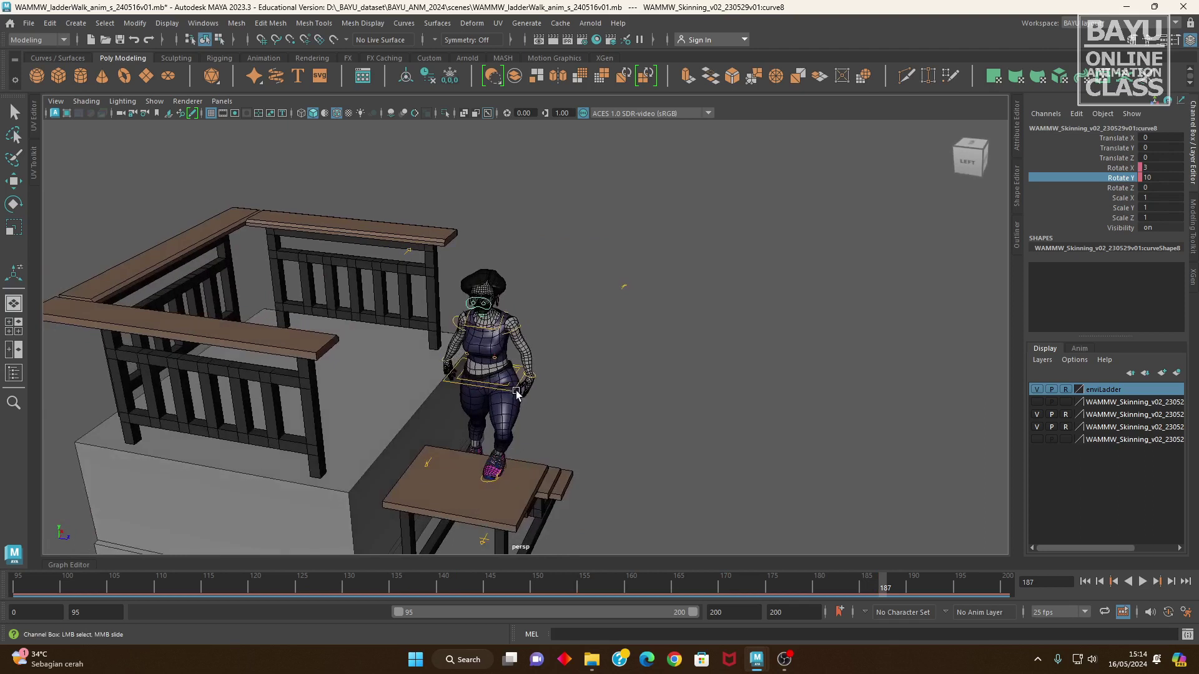
{"action": "left_click", "coordinate": [517, 393]}
{"action": "mouse_move", "coordinate": [318, 591]}
{"action": "left_mouse_down"}
{"action": "mouse_move", "coordinate": [216, 596]}
{"action": "mouse_move", "coordinate": [213, 608]}
{"action": "left_mouse_up"}
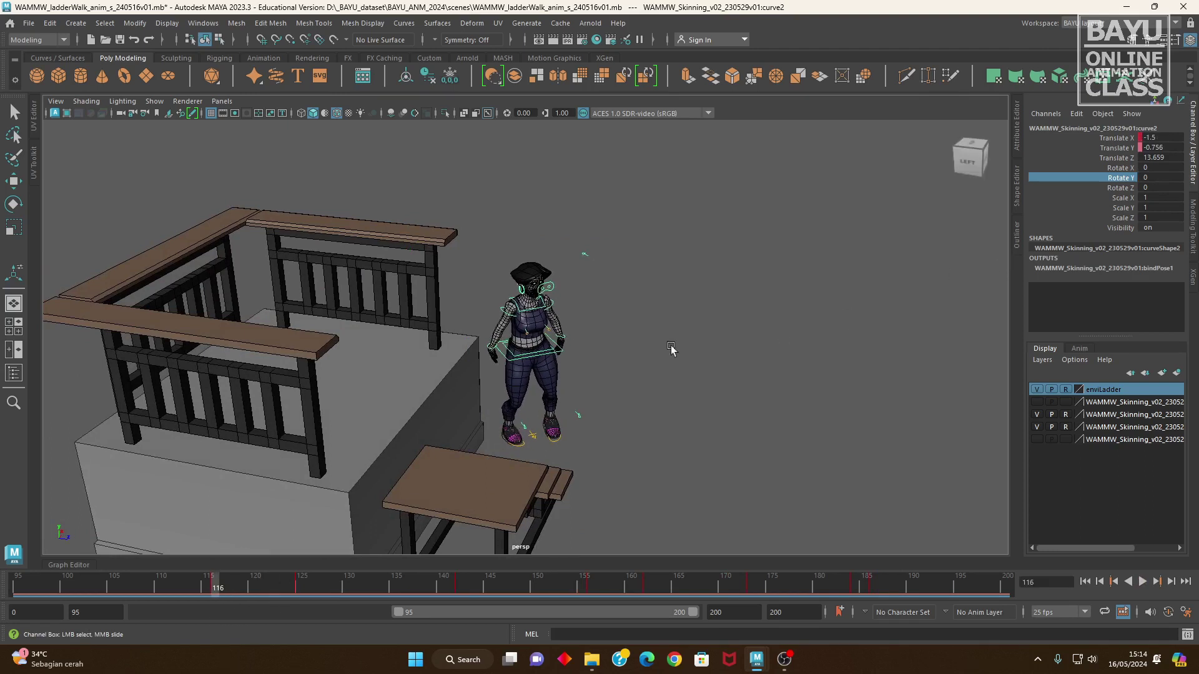
{"action": "left_click_drag", "start_coordinate": [671, 348], "coordinate": [518, 390], "text": "alt"}
{"action": "left_click", "coordinate": [537, 384]}
{"action": "left_click", "coordinate": [557, 360]}
{"action": "key", "text": "w"}
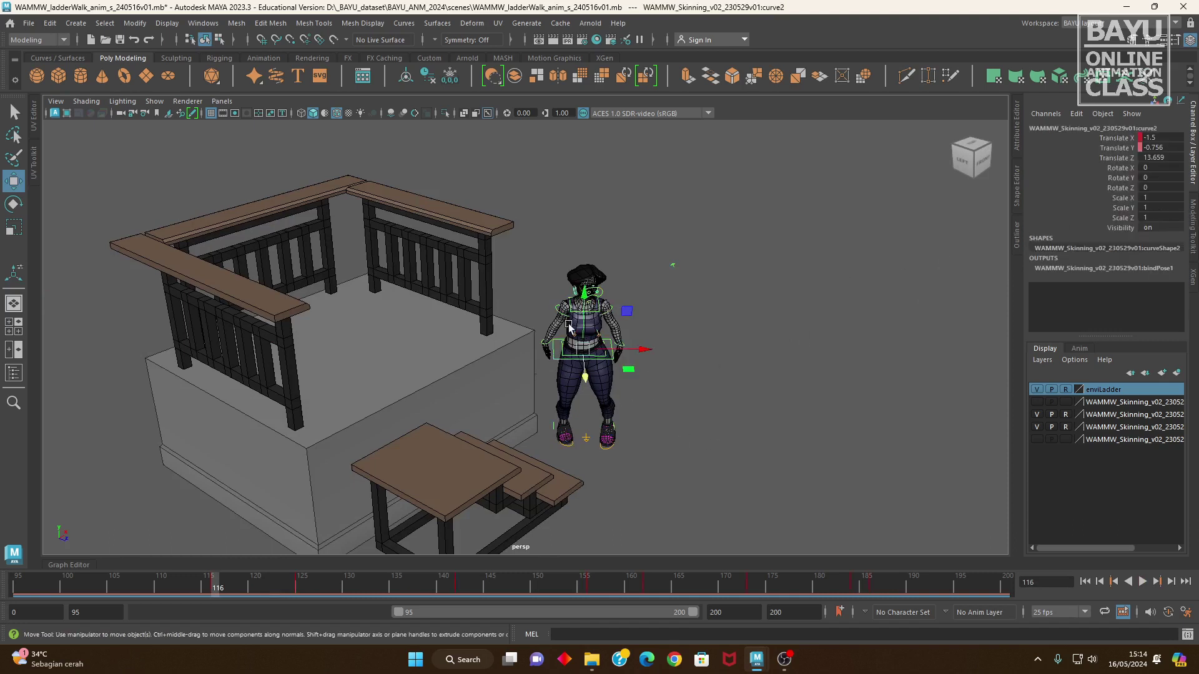
{"action": "left_click_drag", "start_coordinate": [628, 315], "coordinate": [697, 358], "text": "alt"}
- Select the chest control and key its Rotate Y at 10 on frame 116
{"action": "left_click", "coordinate": [794, 423]}
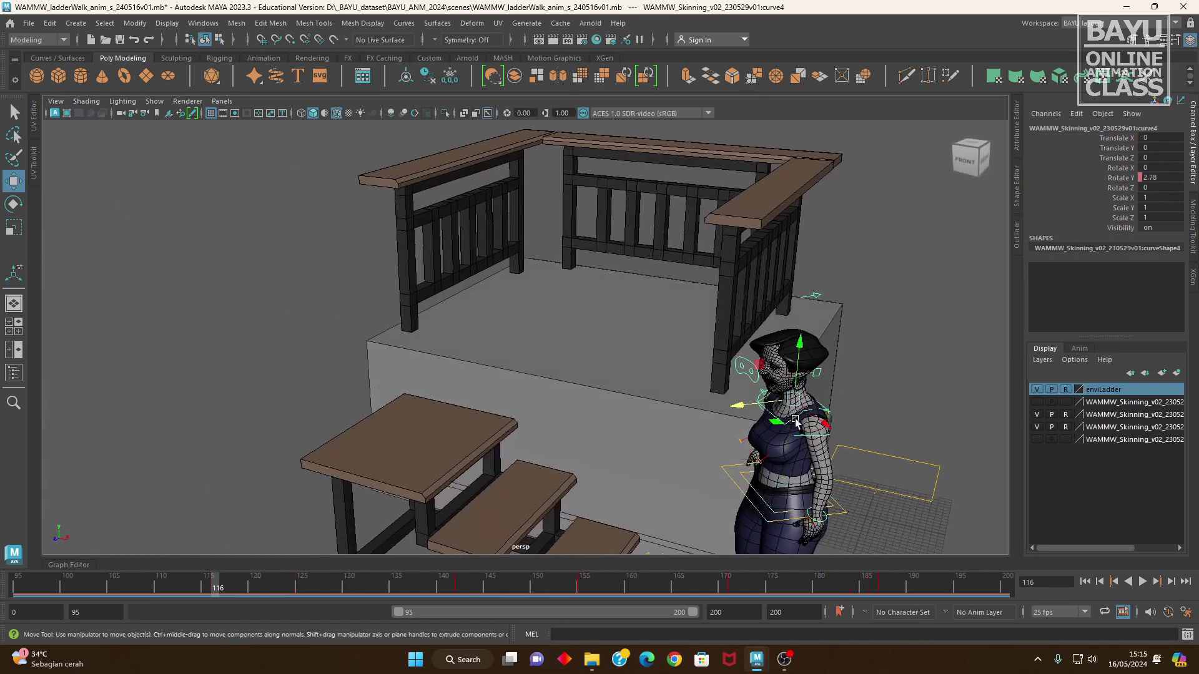
{"action": "left_click", "coordinate": [860, 403]}
{"action": "left_click_drag", "start_coordinate": [861, 403], "coordinate": [777, 433], "text": "alt"}
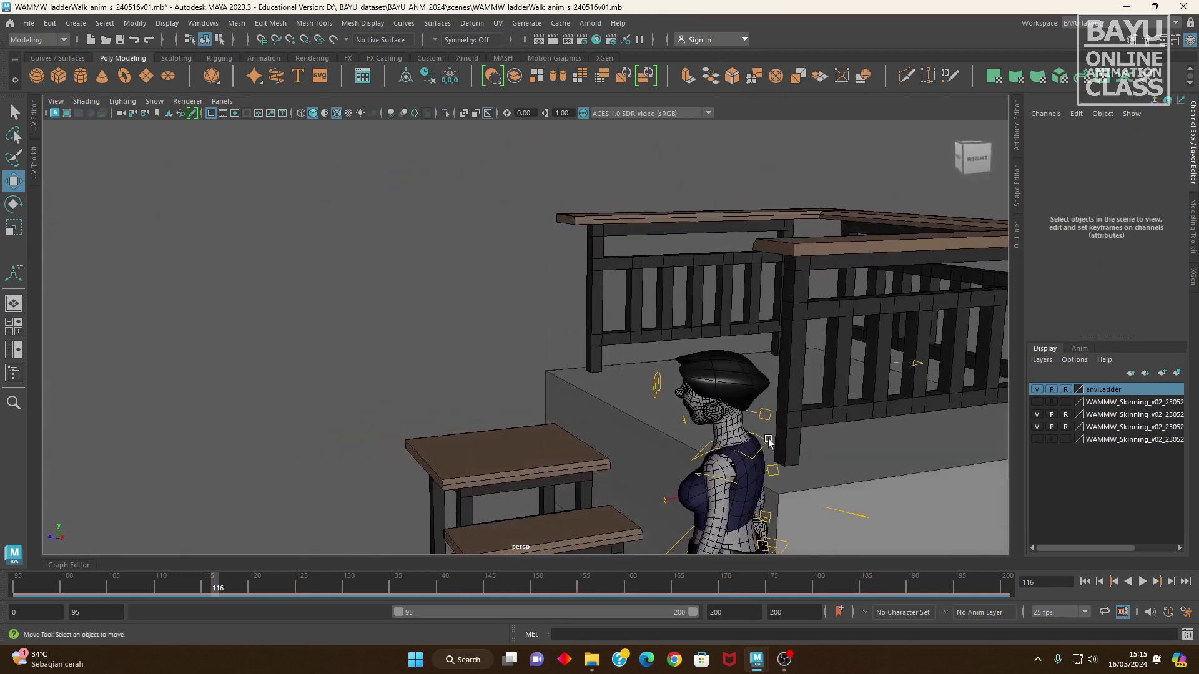
{"action": "left_click", "coordinate": [768, 441]}
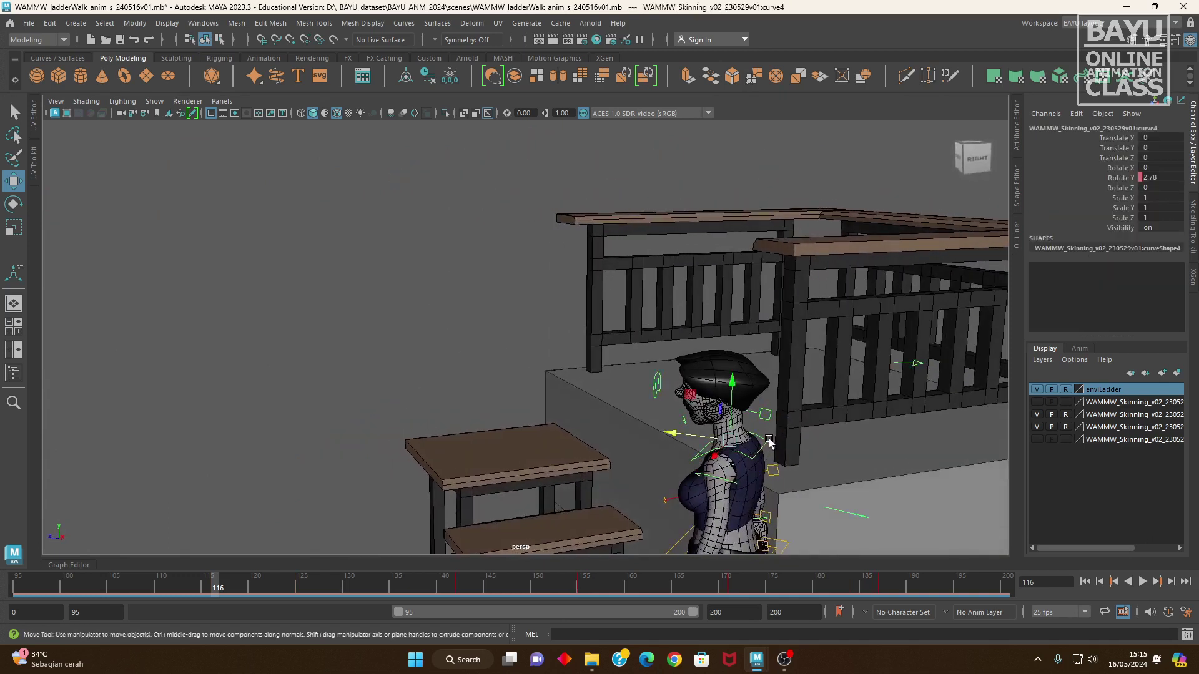
{"action": "mouse_move", "coordinate": [692, 440]}
{"action": "left_mouse_down", "text": "alt"}
{"action": "mouse_move", "coordinate": [842, 444]}
{"action": "mouse_move", "coordinate": [700, 400]}
{"action": "mouse_move", "coordinate": [773, 419]}
{"action": "left_mouse_up", "text": "alt"}
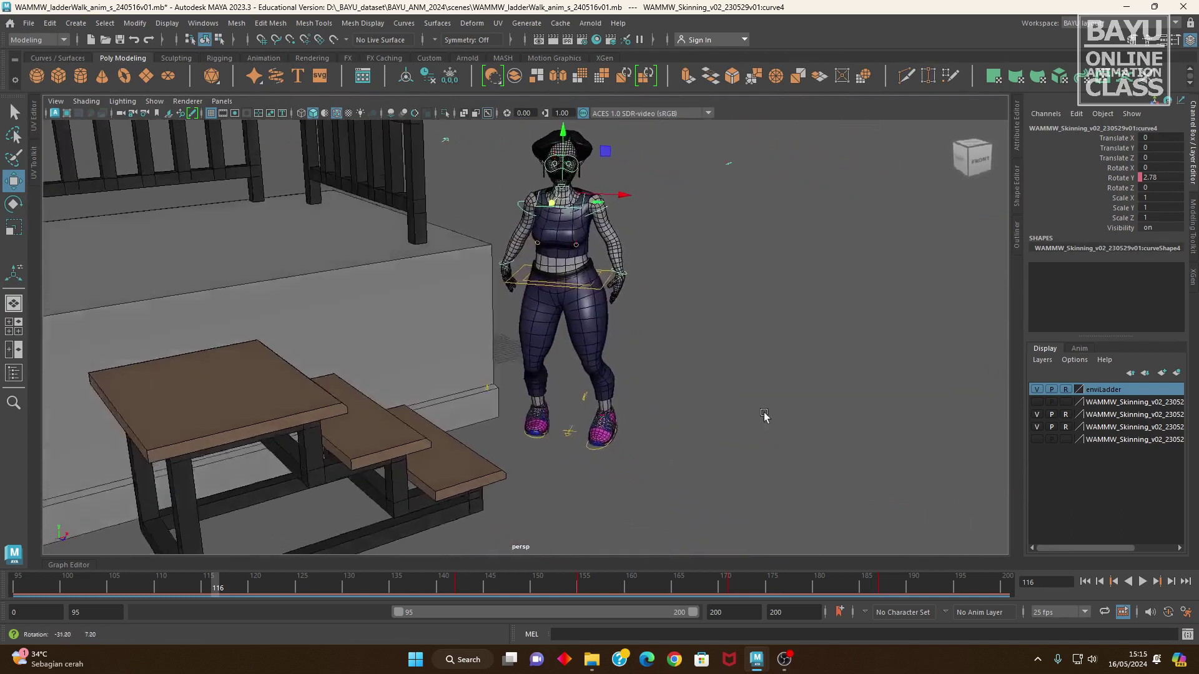
{"action": "left_click", "coordinate": [1123, 179]}
{"action": "middle_click_drag", "start_coordinate": [877, 249], "coordinate": [884, 254]}
{"action": "double_click", "coordinate": [1155, 178]}
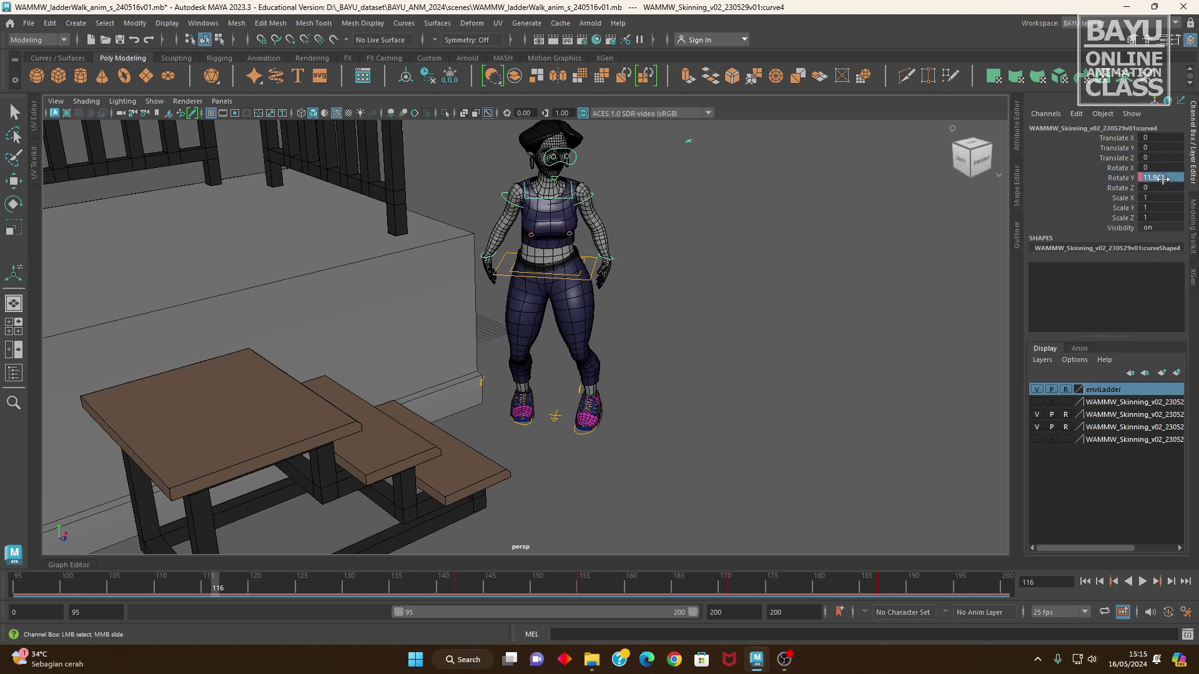
{"action": "type", "text": "10"}
{"action": "key", "text": "Return"}
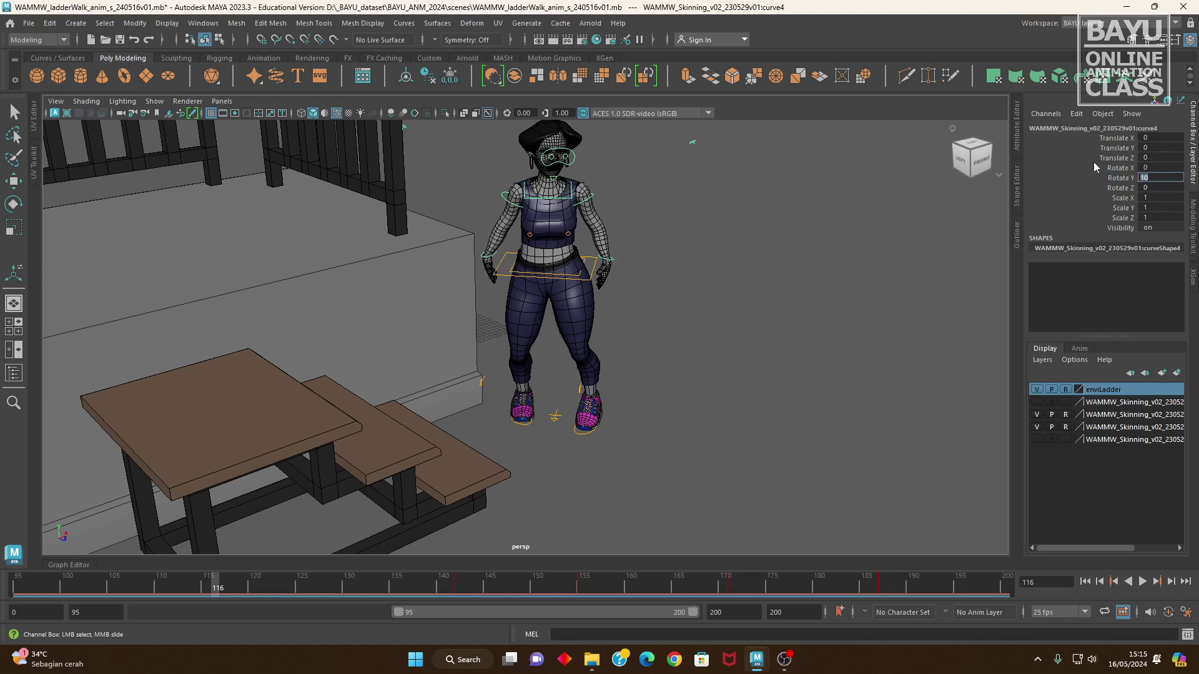
{"action": "right_click", "coordinate": [1092, 179]}
{"action": "left_click", "coordinate": [1088, 210]}
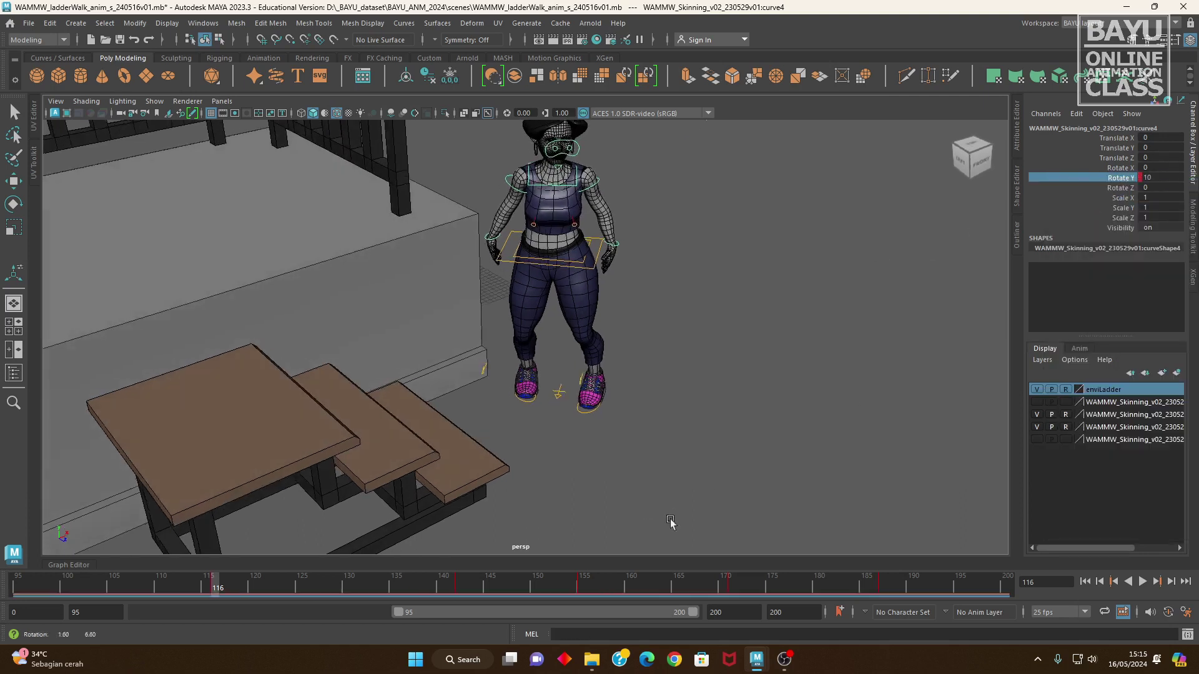
- Set the chest's Rotate Y to -10 and key it at frame 126
{"action": "left_click_drag", "start_coordinate": [219, 588], "coordinate": [309, 611]}
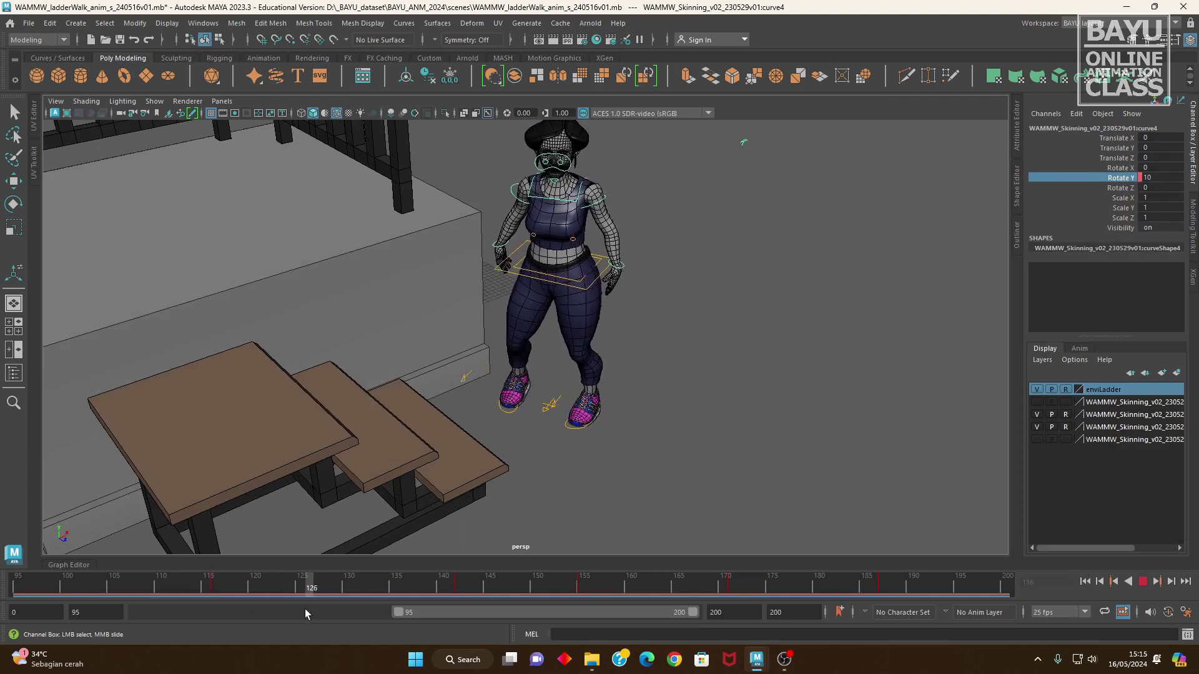
{"action": "left_click", "coordinate": [1175, 177]}
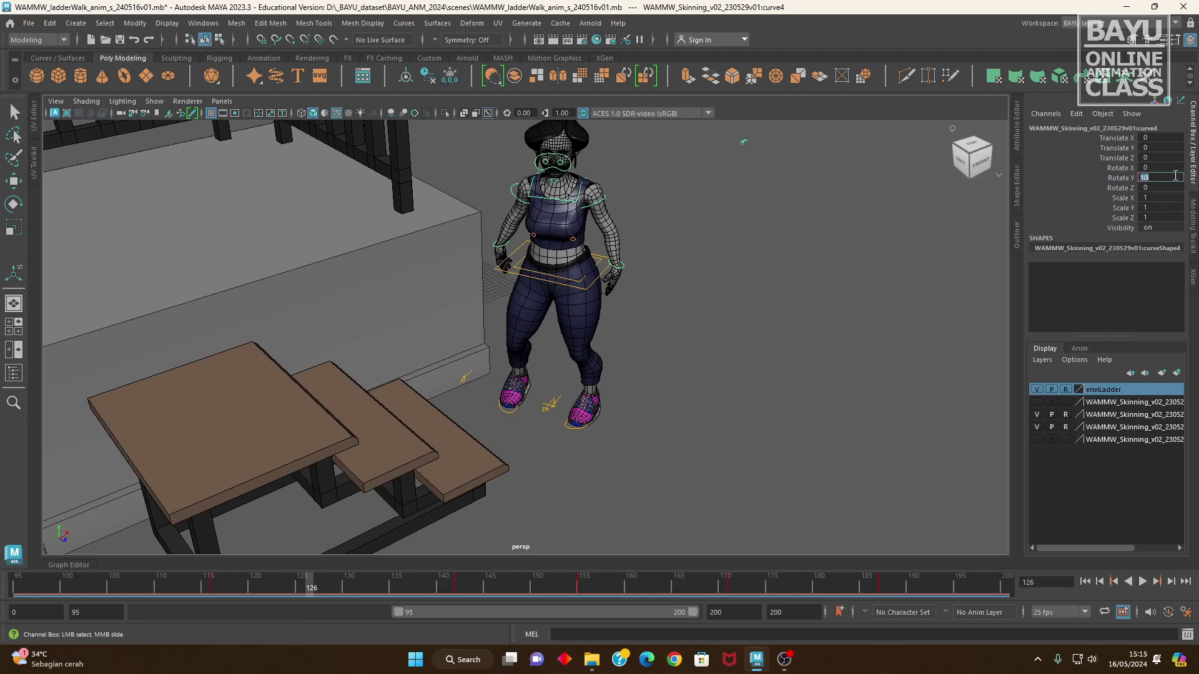
{"action": "type", "text": "-10"}
{"action": "key", "text": "Return"}
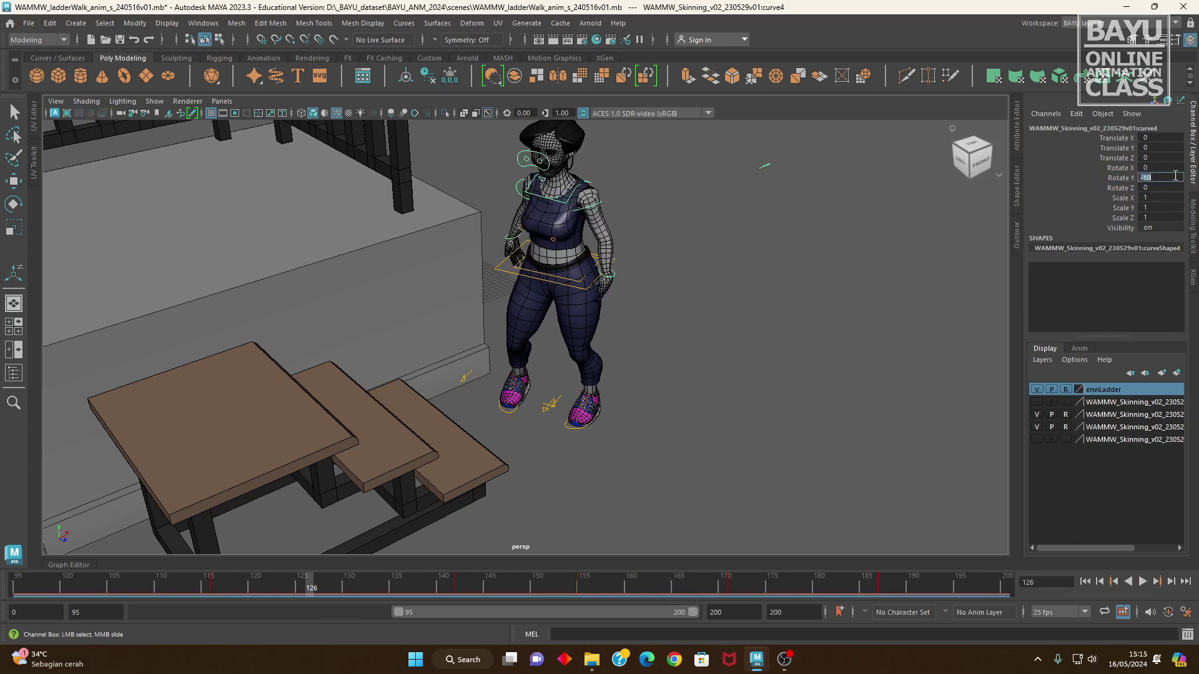
{"action": "left_click", "coordinate": [1113, 179]}
{"action": "right_click", "coordinate": [1110, 178]}
{"action": "left_click", "coordinate": [1107, 200]}
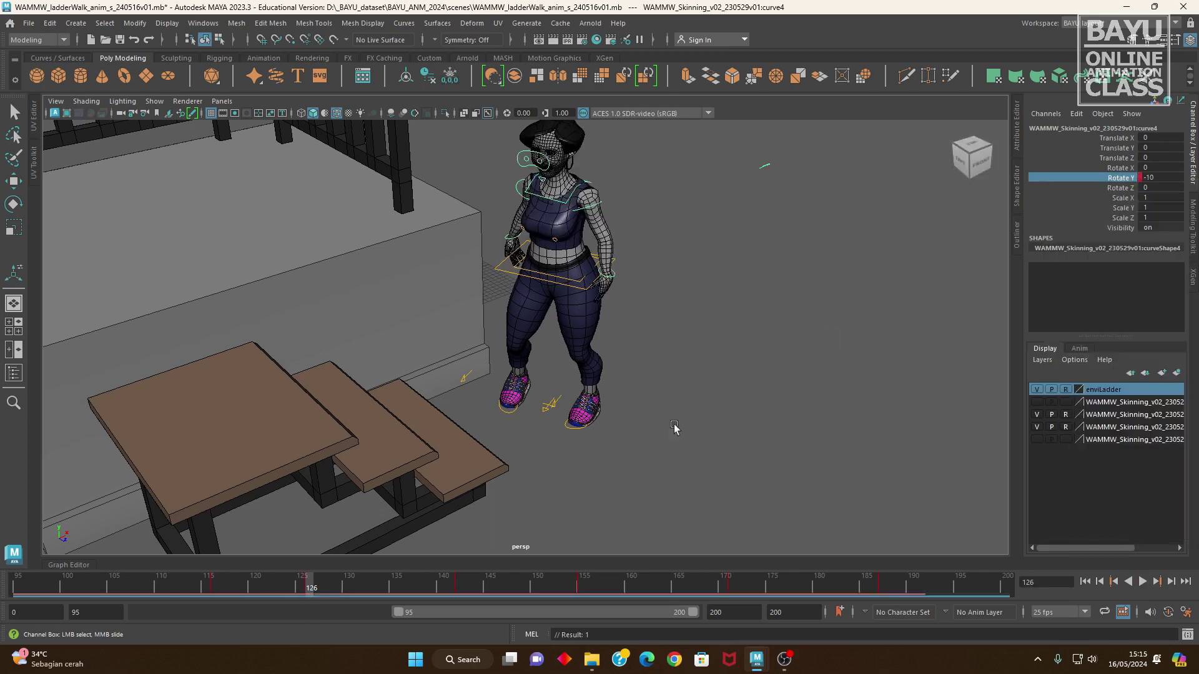
{"action": "mouse_move", "coordinate": [311, 590]}
{"action": "left_mouse_down"}
{"action": "mouse_move", "coordinate": [445, 614]}
{"action": "mouse_move", "coordinate": [459, 601]}
{"action": "left_mouse_up"}
- Key the head control's Rotate Y at -10 on frame 142
{"action": "mouse_move", "coordinate": [552, 340]}
{"action": "left_mouse_down", "text": "alt"}
{"action": "mouse_move", "coordinate": [569, 197]}
{"action": "mouse_move", "coordinate": [735, 339]}
{"action": "left_mouse_up", "text": "alt"}
{"action": "left_click", "coordinate": [587, 194]}
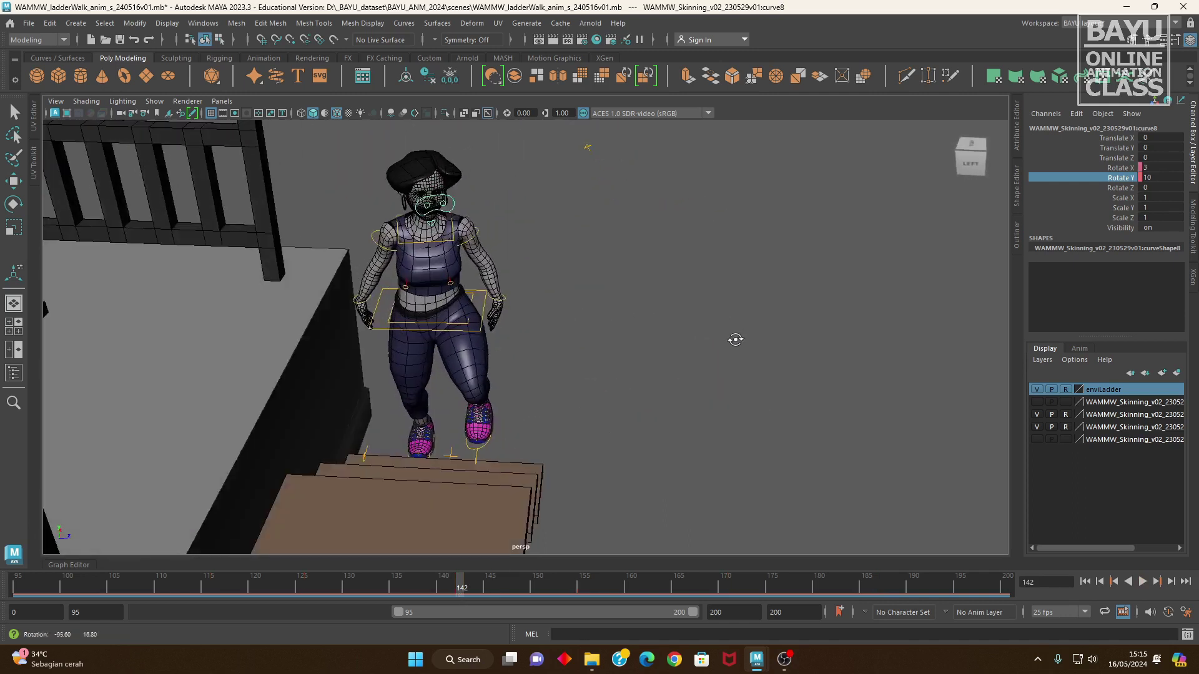
{"action": "double_click", "coordinate": [1164, 176]}
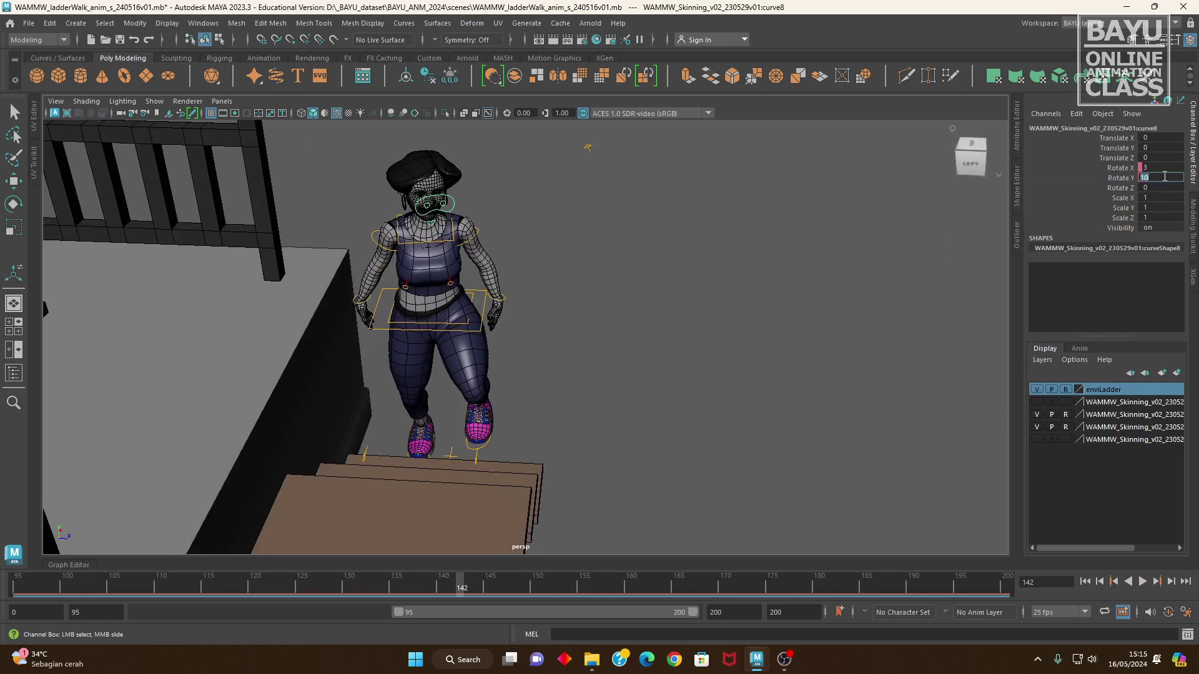
{"action": "type", "text": "-10"}
{"action": "key", "text": "Return"}
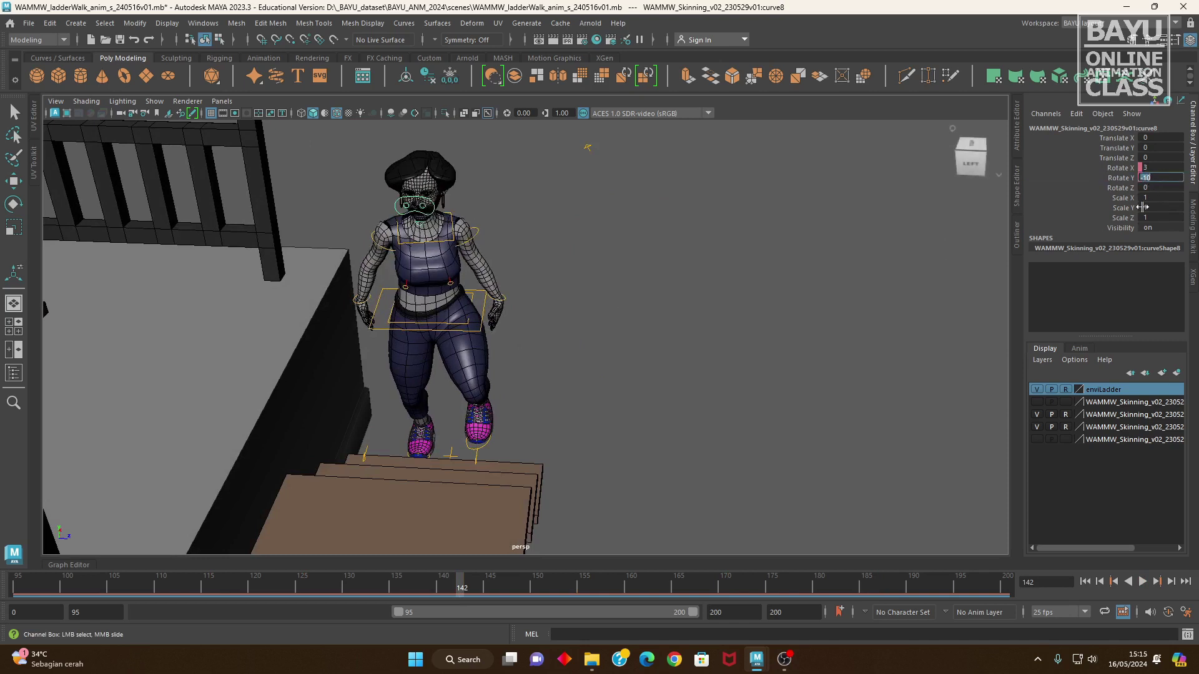
{"action": "left_click", "coordinate": [1108, 180]}
{"action": "right_click", "coordinate": [1108, 182]}
{"action": "left_click", "coordinate": [1106, 205]}
- Key the head control's Rotate Y at 10 on frame 155
{"action": "mouse_move", "coordinate": [462, 592]}
{"action": "left_mouse_down"}
{"action": "mouse_move", "coordinate": [607, 608]}
{"action": "mouse_move", "coordinate": [590, 612]}
{"action": "left_mouse_up"}
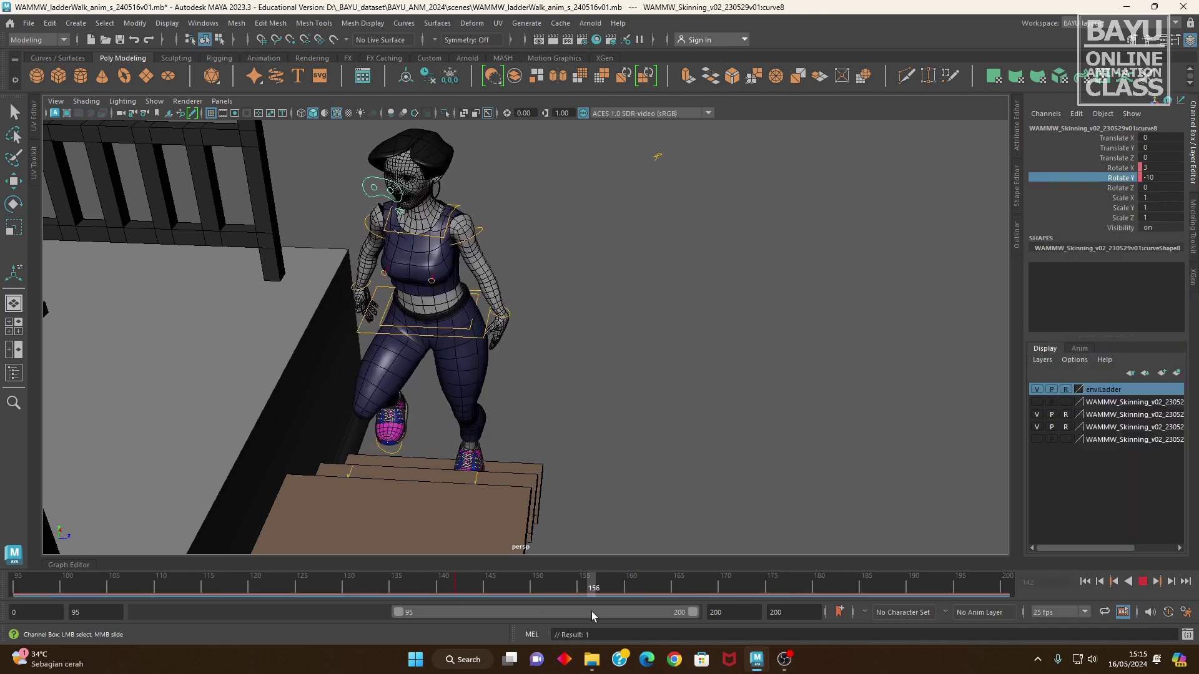
{"action": "left_click", "coordinate": [457, 206]}
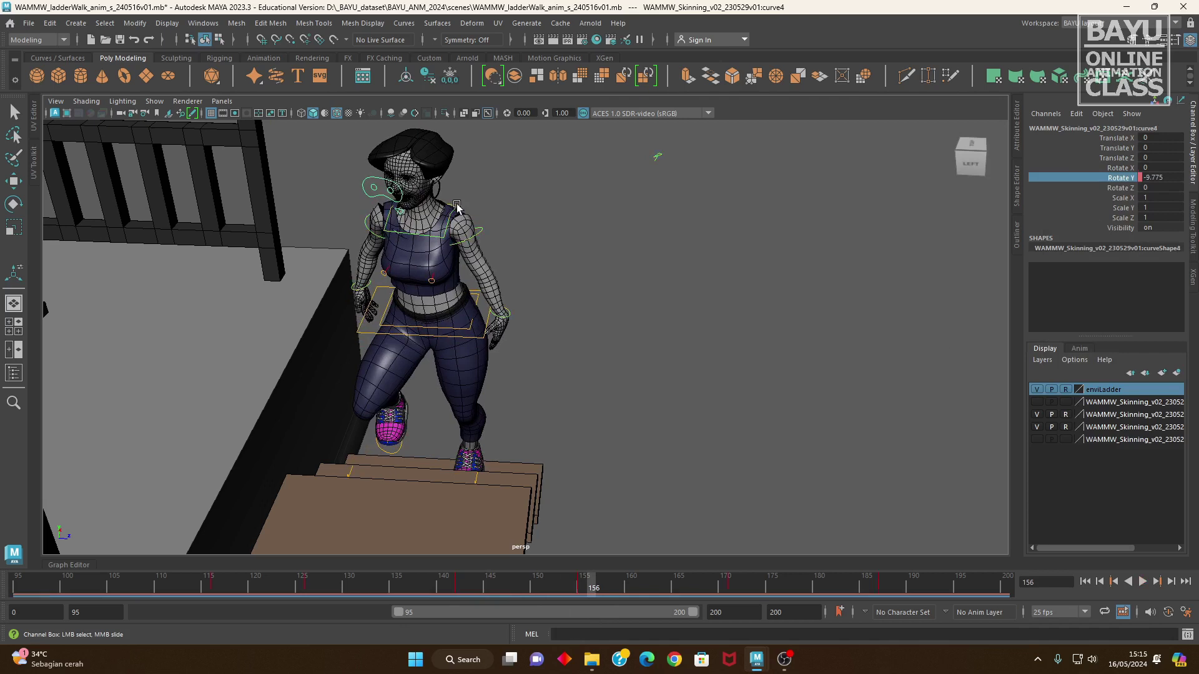
{"action": "left_click", "coordinate": [584, 585]}
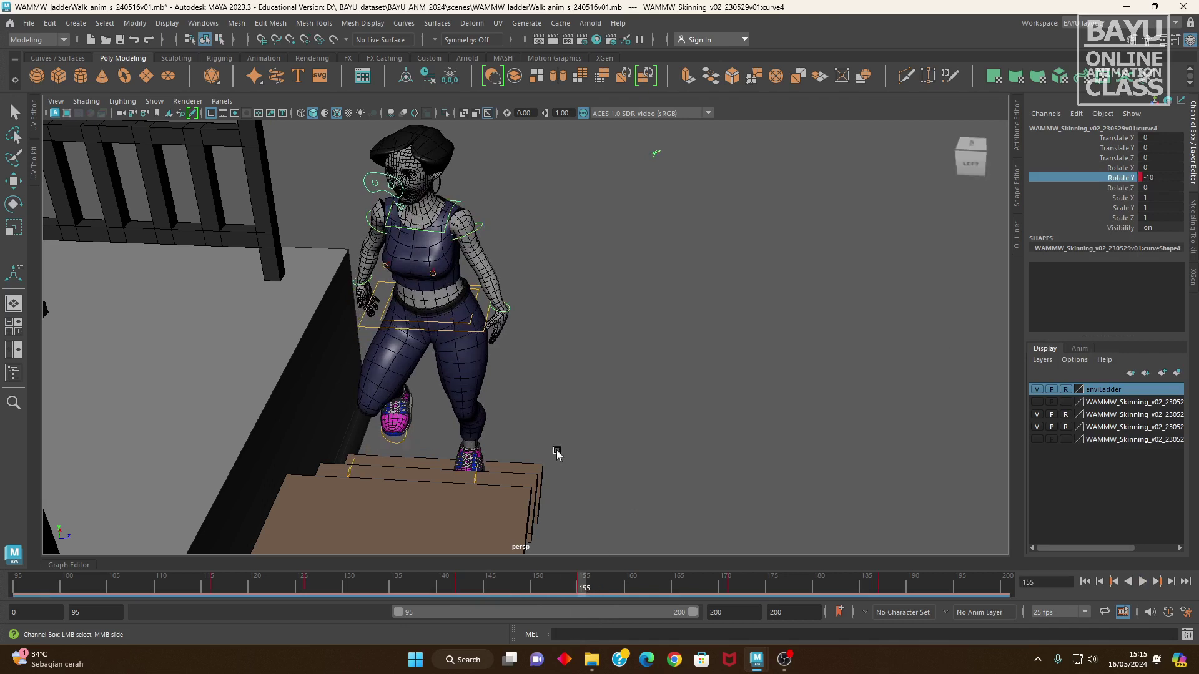
{"action": "left_click", "coordinate": [971, 157]}
{"action": "left_click", "coordinate": [477, 145]}
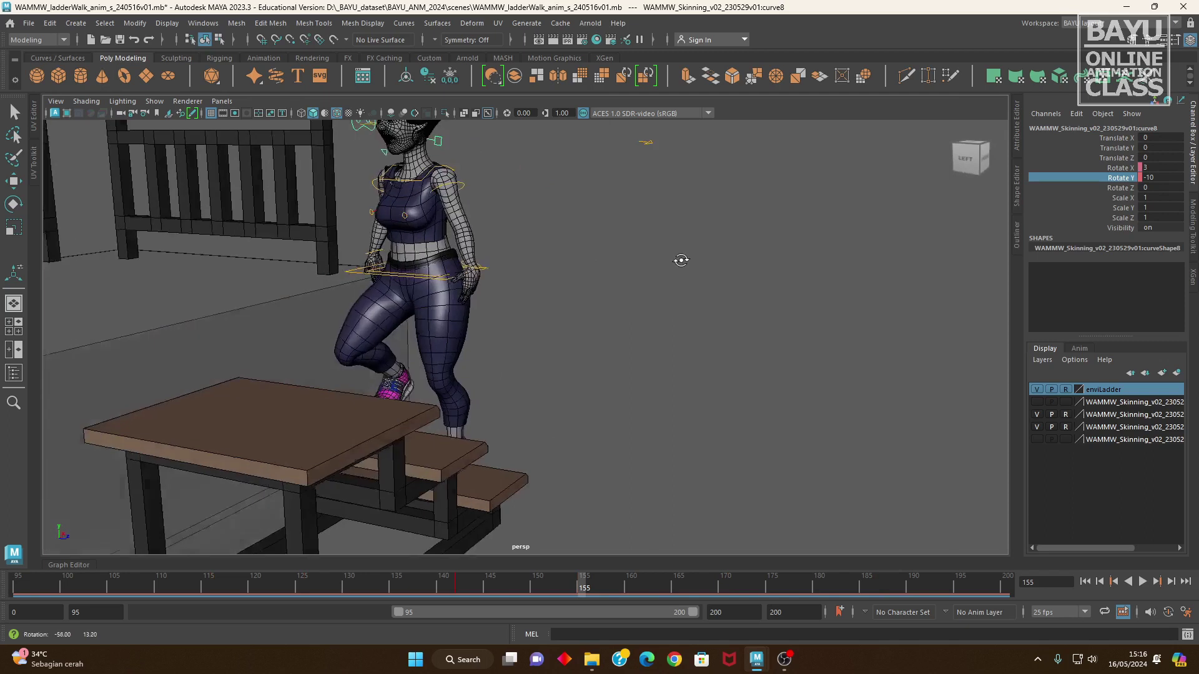
{"action": "left_click_drag", "start_coordinate": [596, 247], "coordinate": [1135, 261], "text": "alt"}
{"action": "double_click", "coordinate": [1169, 178]}
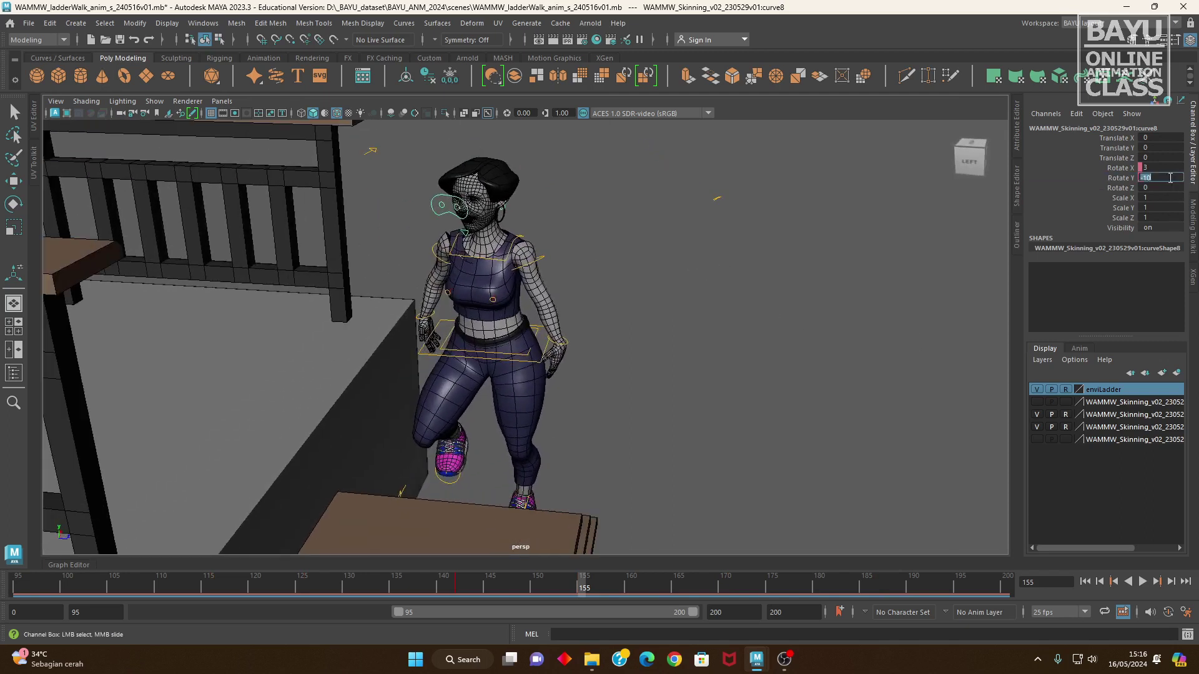
{"action": "type", "text": "10"}
{"action": "key", "text": "Return"}
{"action": "left_click", "coordinate": [1107, 178]}
{"action": "right_click", "coordinate": [1107, 178]}
{"action": "left_click", "coordinate": [1102, 203]}
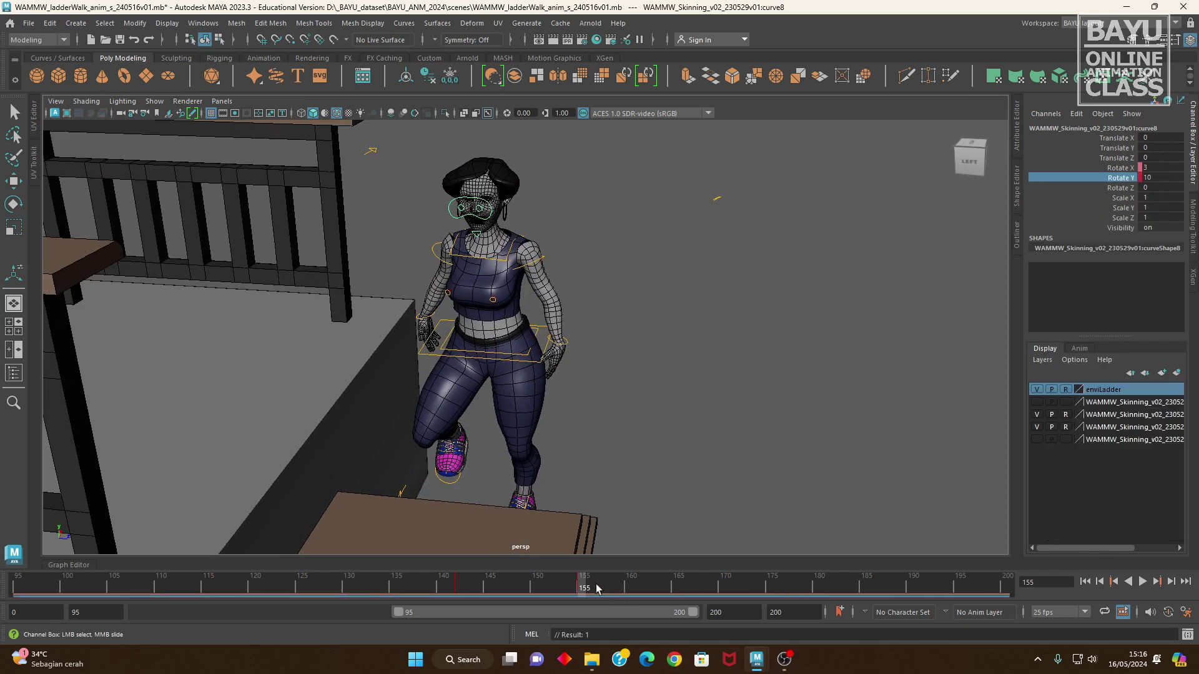
{"action": "left_click_drag", "start_coordinate": [567, 455], "coordinate": [564, 415], "text": "alt"}
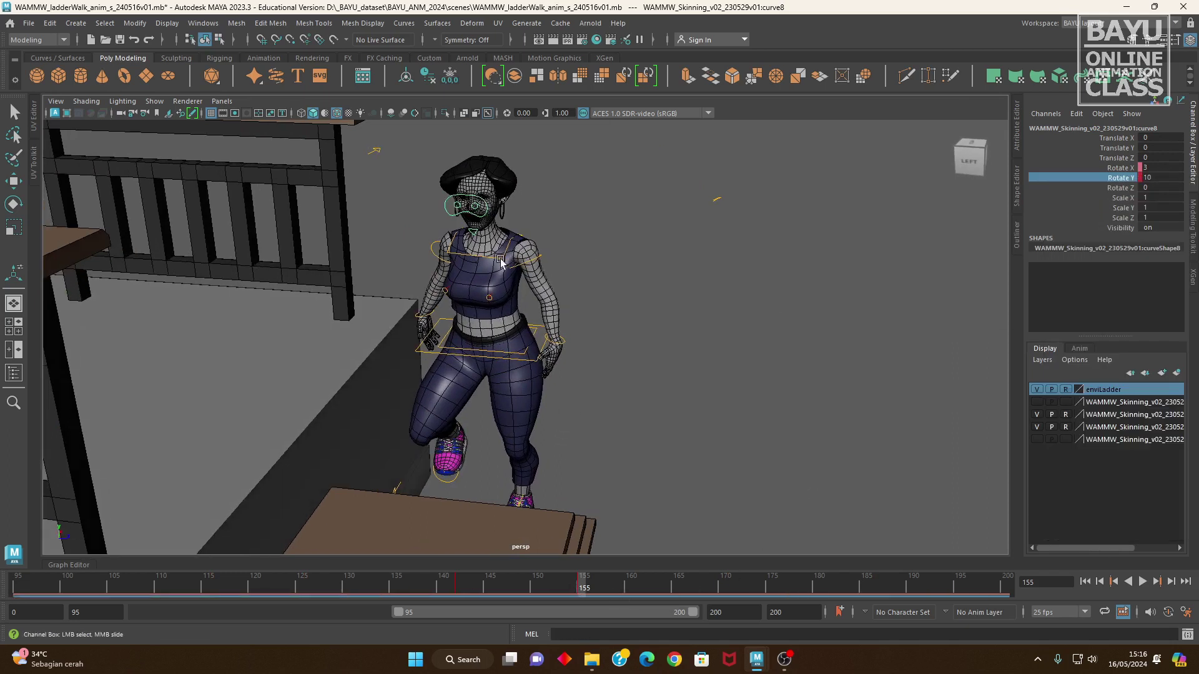
- Key the head's Rotate Y at -10 on frame 171 and check the head turn
{"action": "left_click_drag", "start_coordinate": [591, 584], "coordinate": [734, 586]}
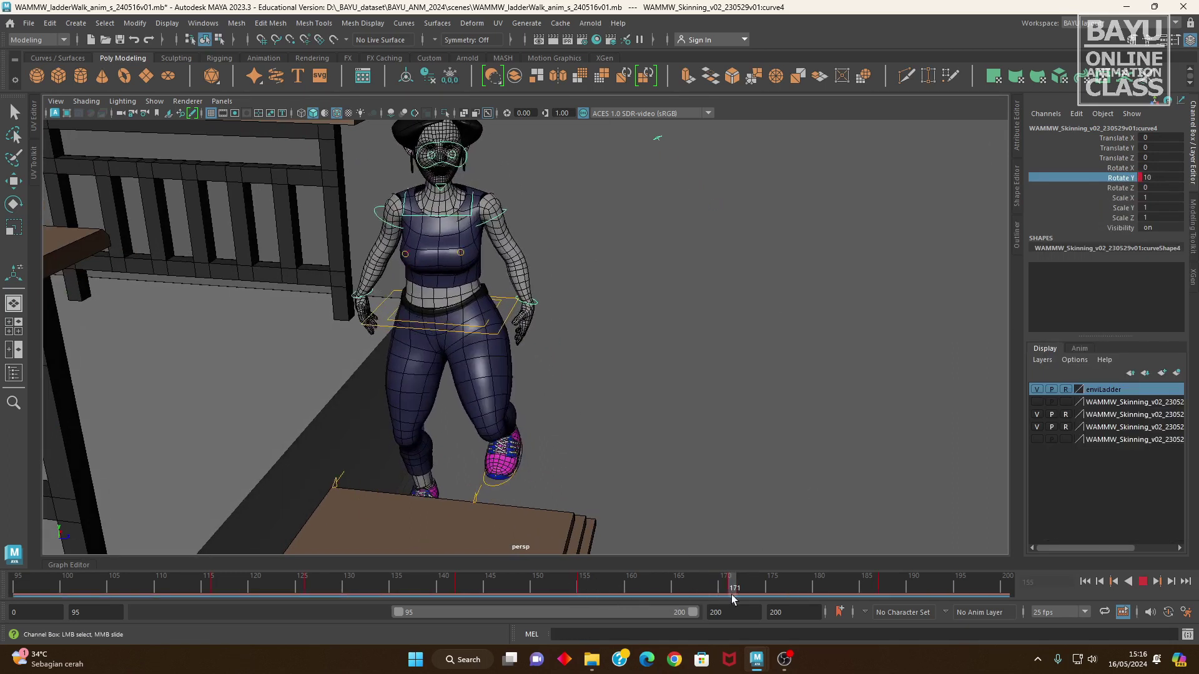
{"action": "mouse_move", "coordinate": [454, 195]}
{"action": "left_mouse_down", "text": "alt"}
{"action": "mouse_move", "coordinate": [623, 297]}
{"action": "mouse_move", "coordinate": [594, 312]}
{"action": "mouse_move", "coordinate": [372, 278]}
{"action": "left_mouse_up", "text": "alt"}
{"action": "left_click", "coordinate": [366, 268]}
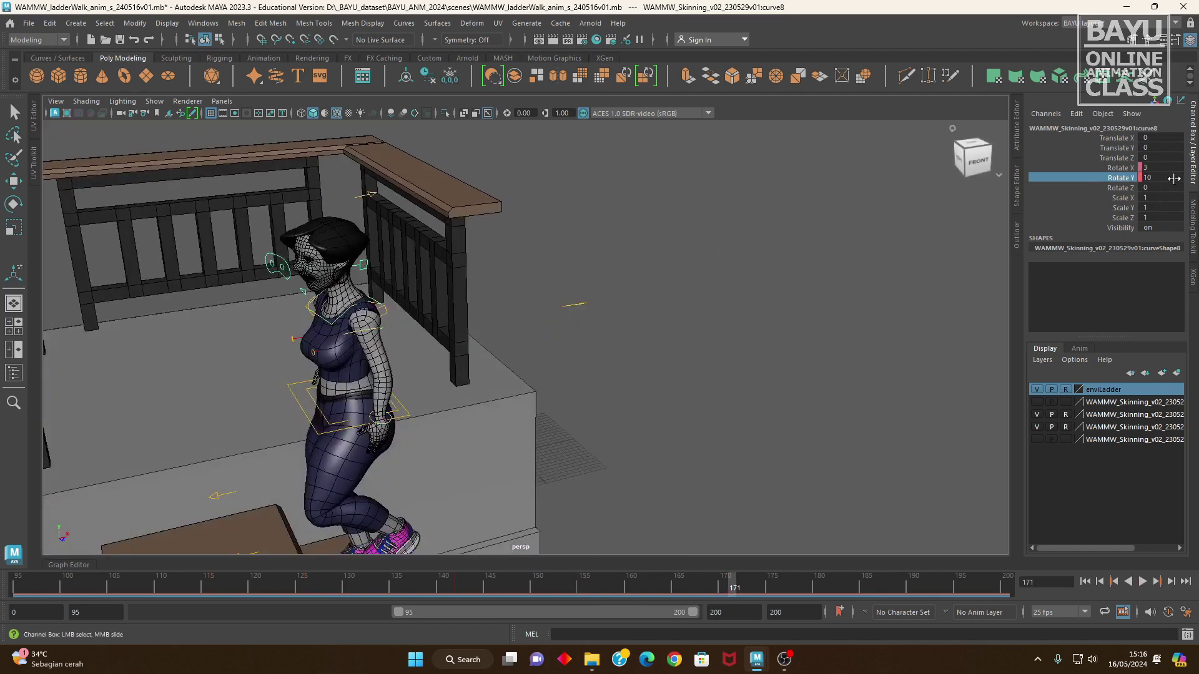
{"action": "double_click", "coordinate": [1173, 179]}
{"action": "type", "text": "-10"}
{"action": "key", "text": "Return"}
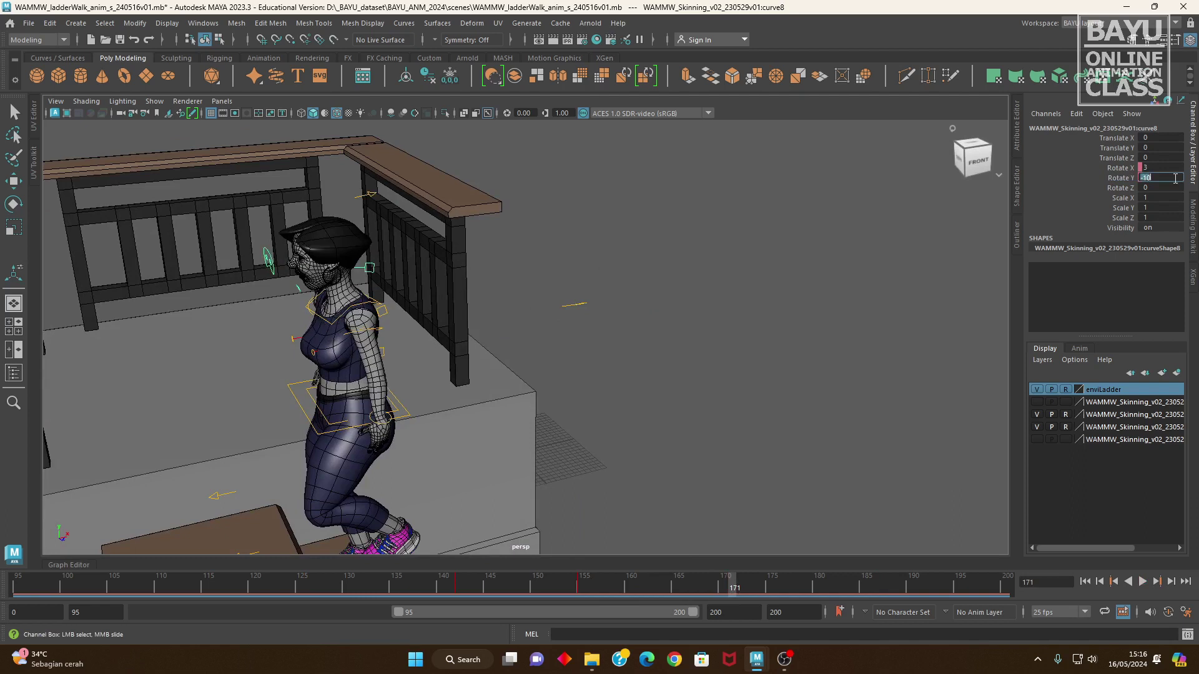
{"action": "left_click", "coordinate": [1101, 180]}
{"action": "right_click", "coordinate": [1101, 180]}
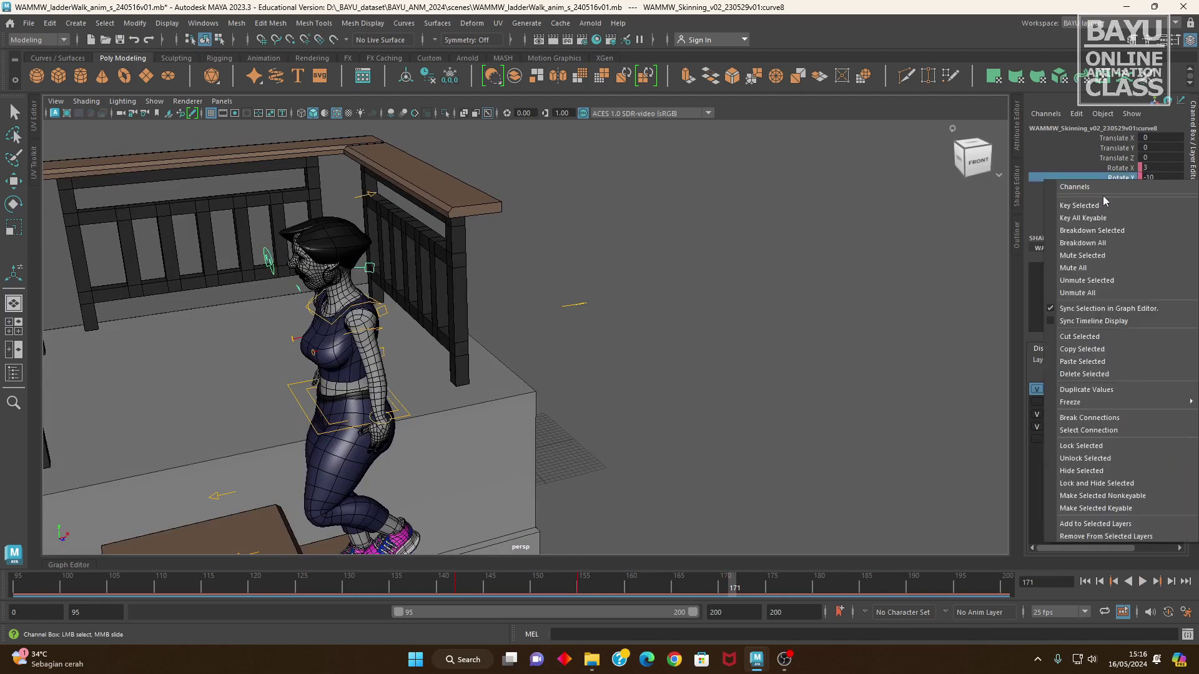
{"action": "left_click", "coordinate": [1104, 203]}
{"action": "mouse_move", "coordinate": [787, 414]}
{"action": "left_mouse_down", "text": "alt"}
{"action": "mouse_move", "coordinate": [643, 400]}
{"action": "mouse_move", "coordinate": [760, 519]}
{"action": "mouse_move", "coordinate": [683, 515]}
{"action": "left_mouse_up", "text": "alt"}
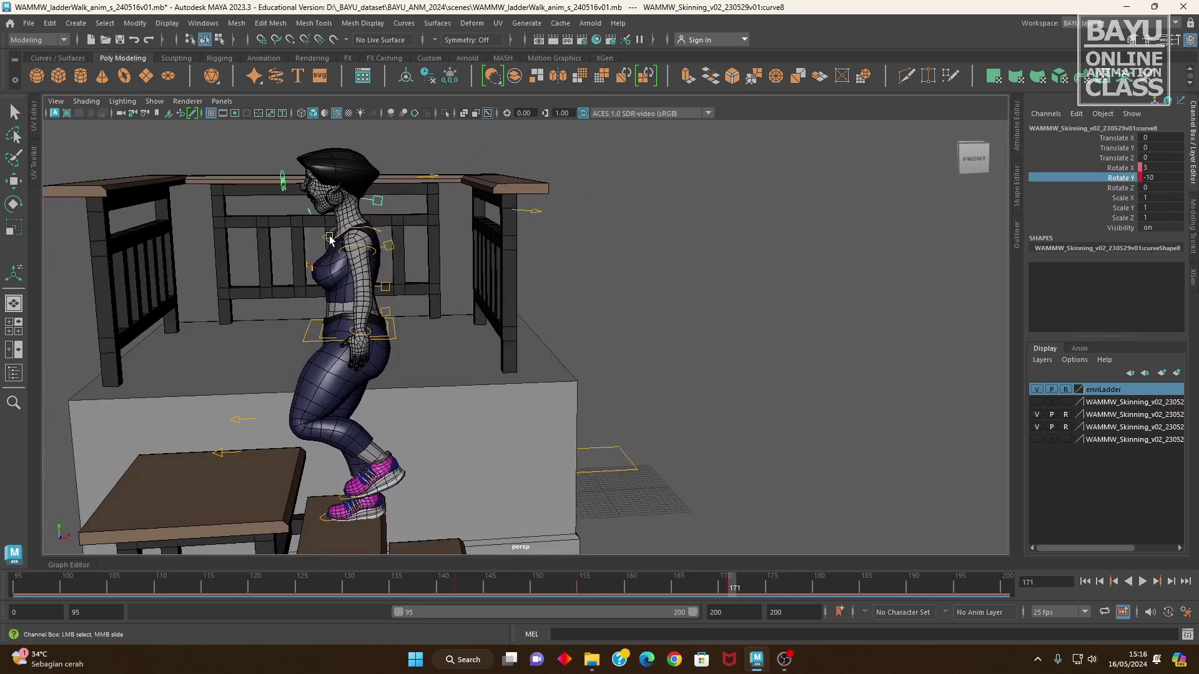
- Set the head control's Rotate Y to 0 and key it on frame 187
{"action": "left_click_drag", "start_coordinate": [615, 589], "coordinate": [882, 608]}
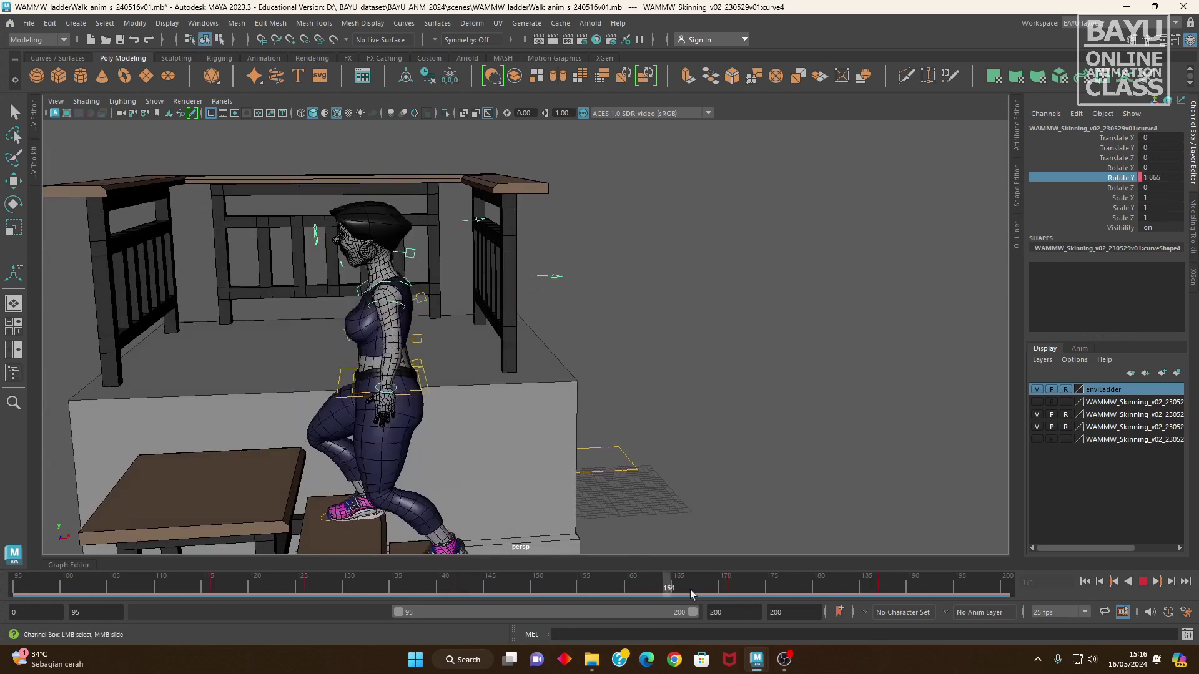
{"action": "left_click", "coordinate": [969, 156]}
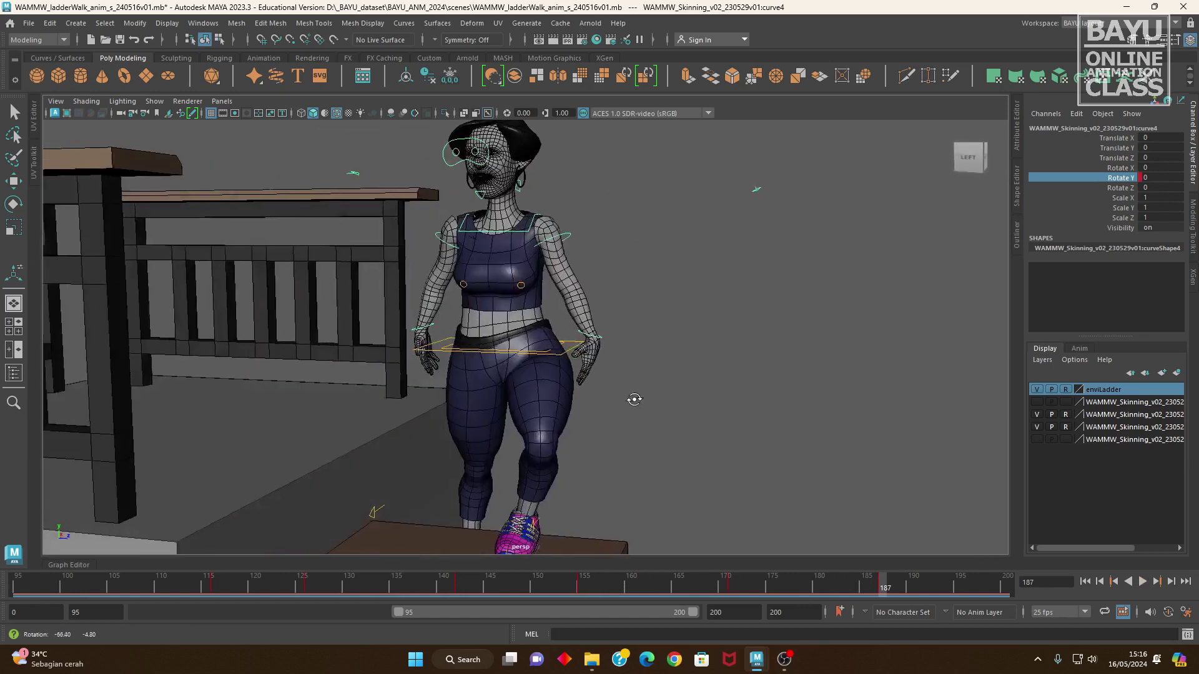
{"action": "mouse_move", "coordinate": [687, 219]}
{"action": "left_mouse_down", "text": "alt"}
{"action": "mouse_move", "coordinate": [387, 182]}
{"action": "mouse_move", "coordinate": [624, 206]}
{"action": "left_mouse_up", "text": "alt"}
{"action": "left_click", "coordinate": [318, 191]}
{"action": "double_click", "coordinate": [1163, 177]}
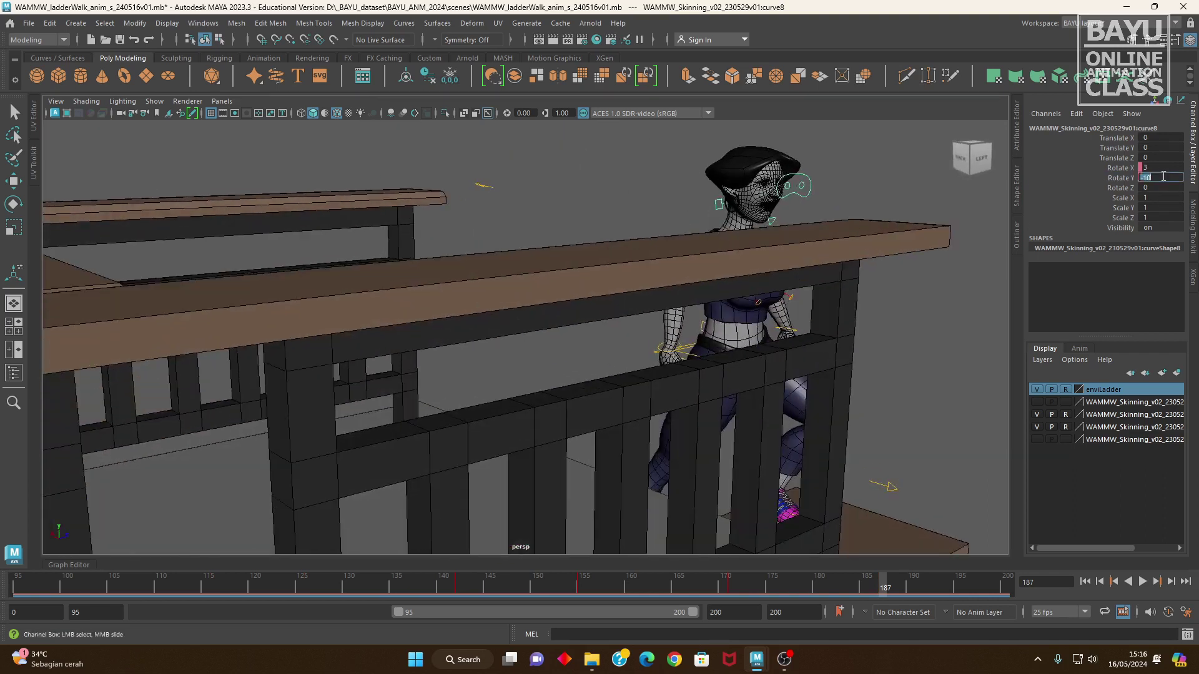
{"action": "type", "text": "0"}
{"action": "key", "text": "Return"}
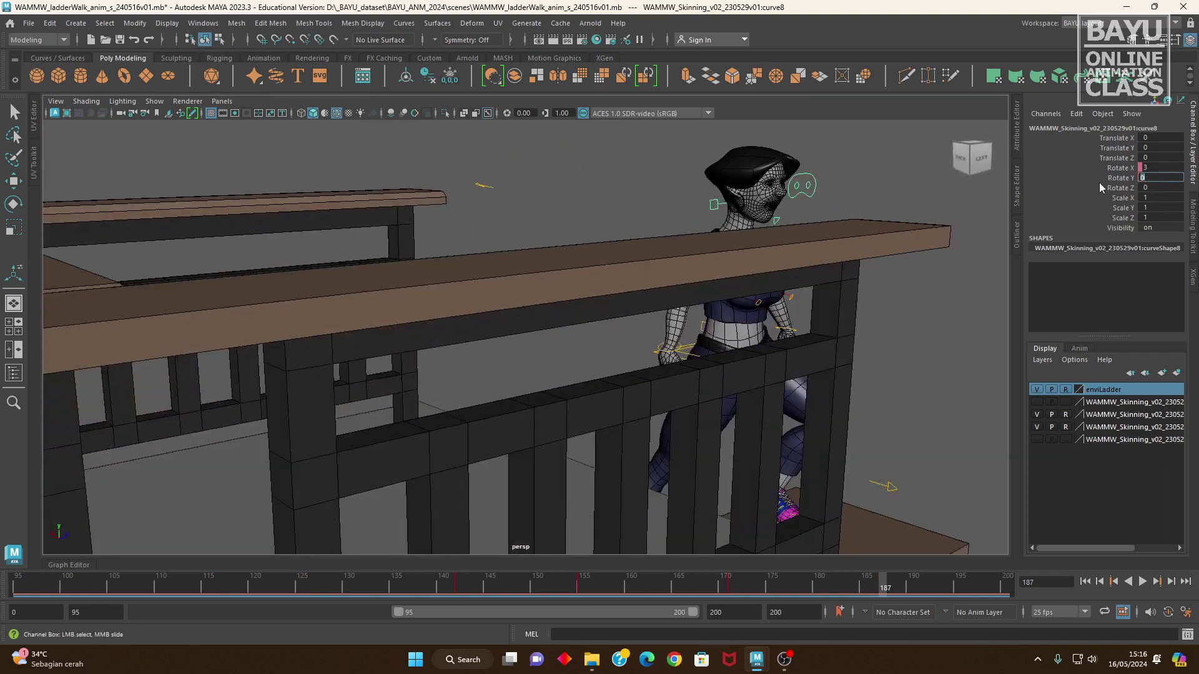
{"action": "left_click", "coordinate": [1118, 177]}
{"action": "right_click", "coordinate": [1099, 183]}
{"action": "left_click", "coordinate": [1072, 203]}
- Review the step-up from frame 120 to 130 with a close side view of the stairs
{"action": "mouse_move", "coordinate": [737, 349]}
{"action": "left_mouse_down", "text": "alt"}
{"action": "mouse_move", "coordinate": [760, 357]}
{"action": "mouse_move", "coordinate": [624, 425]}
{"action": "left_mouse_up", "text": "alt"}
{"action": "right_click_drag", "start_coordinate": [624, 425], "coordinate": [613, 472], "text": "alt"}
{"action": "left_click_drag", "start_coordinate": [613, 473], "coordinate": [543, 487], "text": "alt"}
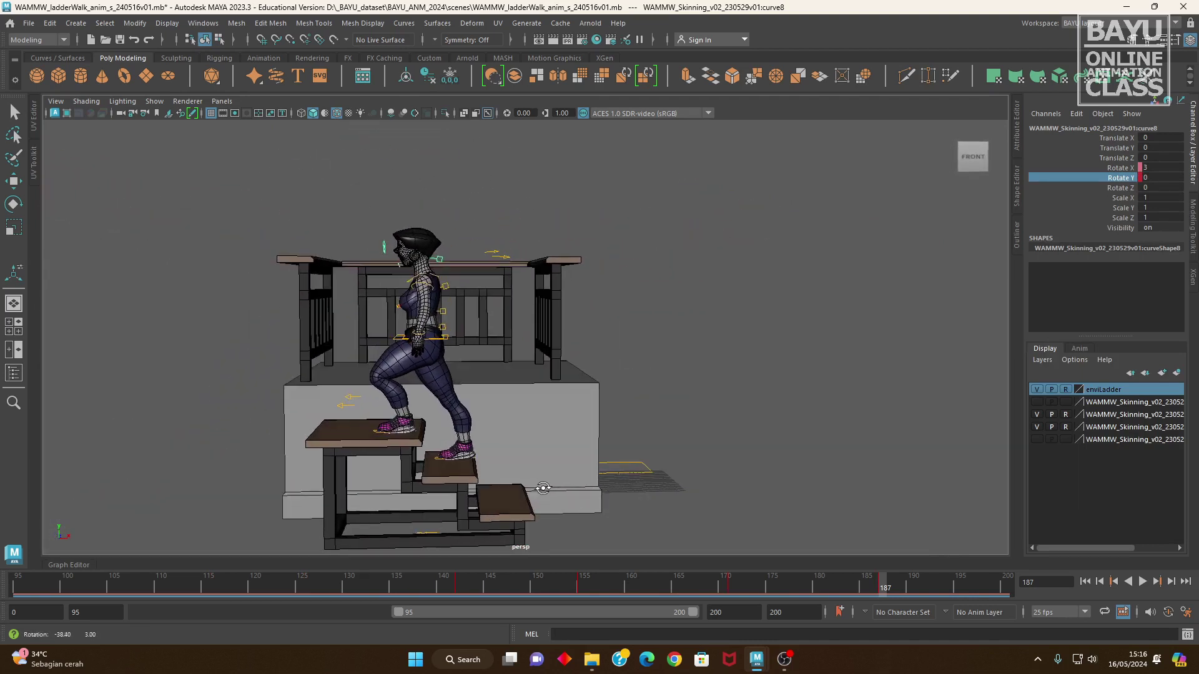
{"action": "left_click_drag", "start_coordinate": [594, 585], "coordinate": [255, 585]}
{"action": "left_click_drag", "start_coordinate": [537, 456], "coordinate": [501, 450], "text": "alt"}
{"action": "mouse_move", "coordinate": [575, 455]}
{"action": "right_mouse_down", "text": "alt"}
{"action": "mouse_move", "coordinate": [625, 493]}
{"action": "mouse_move", "coordinate": [751, 455]}
{"action": "right_mouse_up", "text": "alt"}
{"action": "middle_click_drag", "start_coordinate": [751, 454], "coordinate": [752, 401], "text": "alt"}
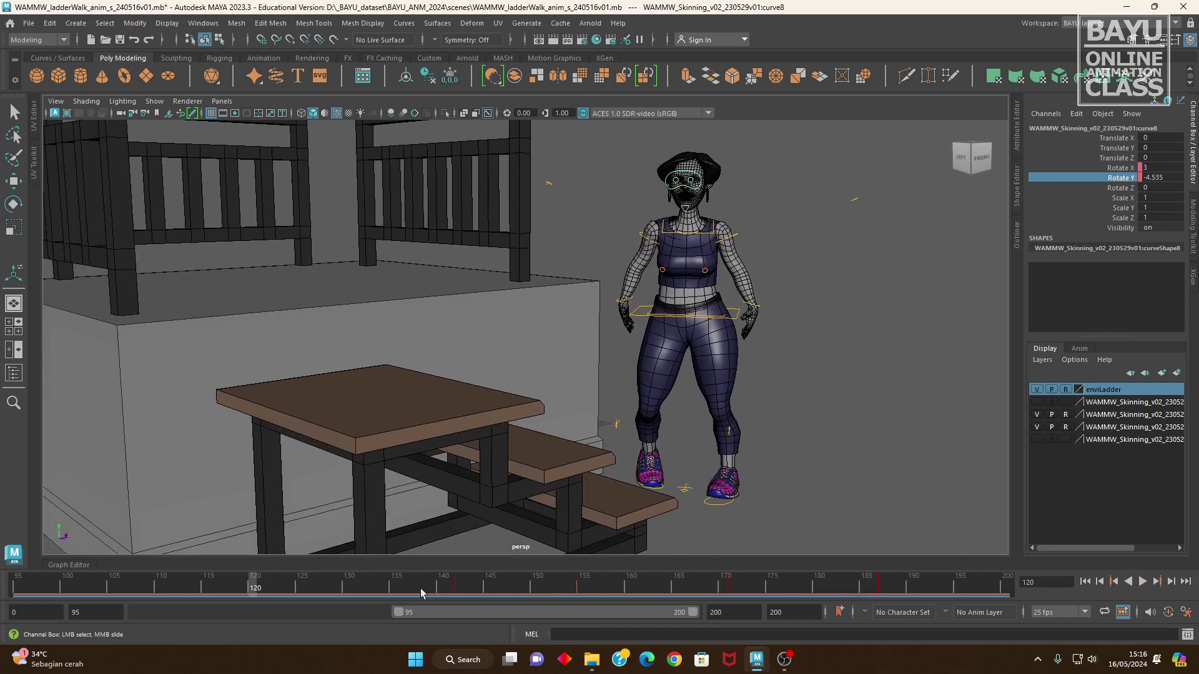
{"action": "mouse_move", "coordinate": [252, 585]}
{"action": "left_mouse_down"}
{"action": "mouse_move", "coordinate": [132, 585]}
{"action": "mouse_move", "coordinate": [412, 601]}
{"action": "mouse_move", "coordinate": [906, 591]}
{"action": "mouse_move", "coordinate": [349, 590]}
{"action": "left_mouse_up"}
{"action": "mouse_move", "coordinate": [580, 431]}
{"action": "left_mouse_down", "text": "alt"}
{"action": "mouse_move", "coordinate": [640, 449]}
{"action": "mouse_move", "coordinate": [648, 417]}
{"action": "left_mouse_up", "text": "alt"}
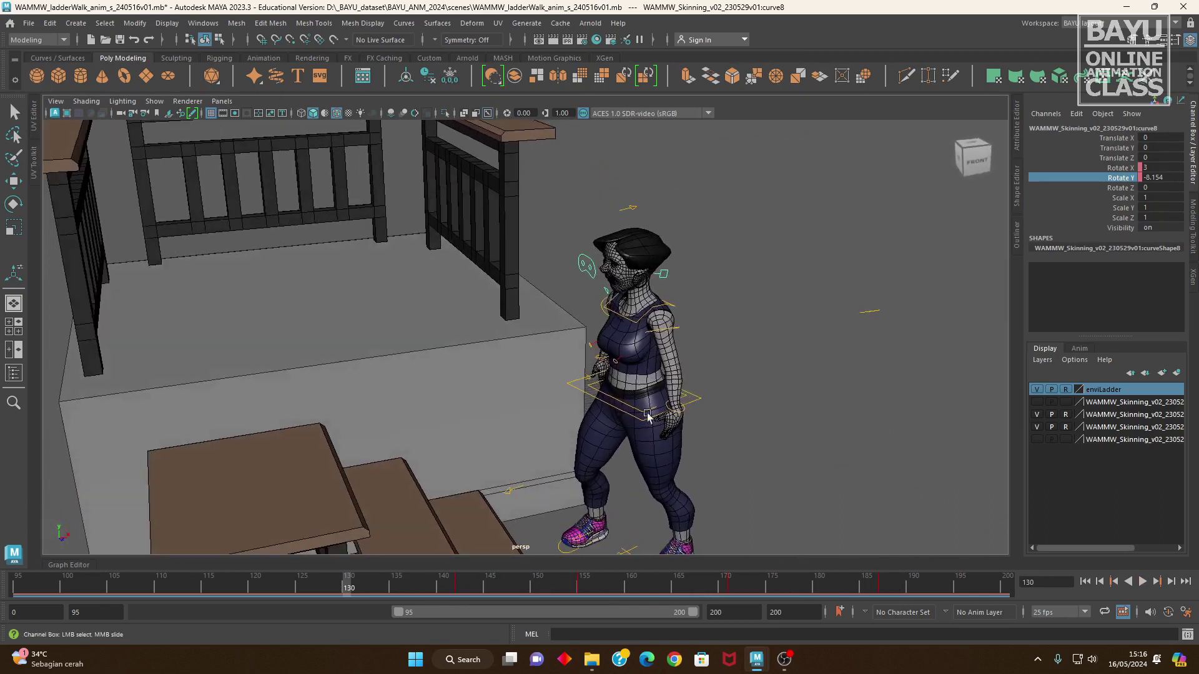
- Select nurbsCircle15 and key its Rotate Y at frame 111
{"action": "left_click", "coordinate": [680, 330]}
{"action": "mouse_move", "coordinate": [680, 329]}
{"action": "left_mouse_down", "text": "alt"}
{"action": "mouse_move", "coordinate": [361, 571]}
{"action": "mouse_move", "coordinate": [1, 557]}
{"action": "left_mouse_up", "text": "alt"}
{"action": "key", "text": "alt+v"}
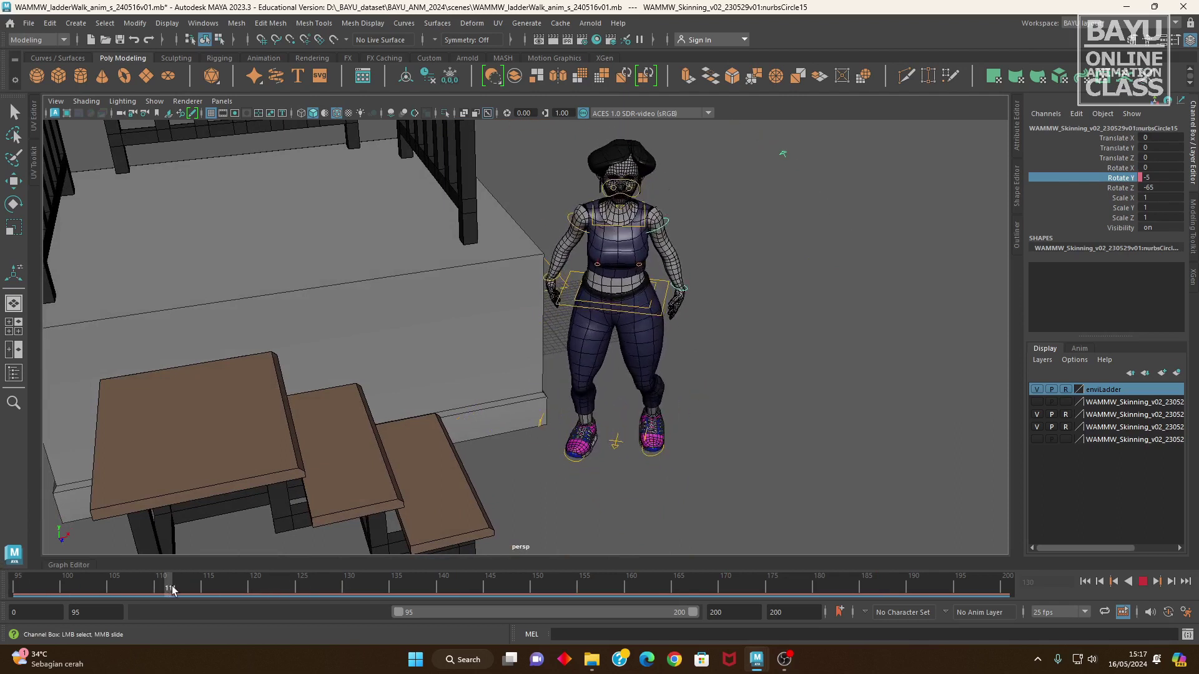
{"action": "left_click_drag", "start_coordinate": [179, 591], "coordinate": [174, 593]}
{"action": "left_click_drag", "start_coordinate": [800, 345], "coordinate": [752, 307], "text": "alt"}
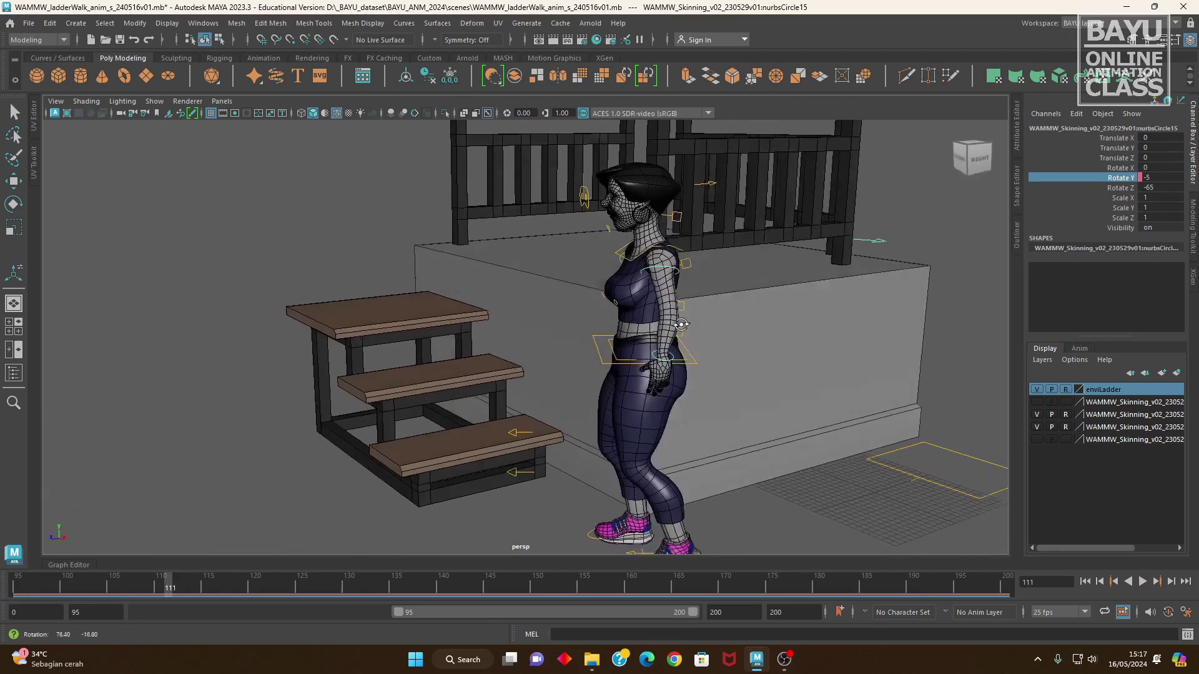
{"action": "right_click", "coordinate": [1118, 185]}
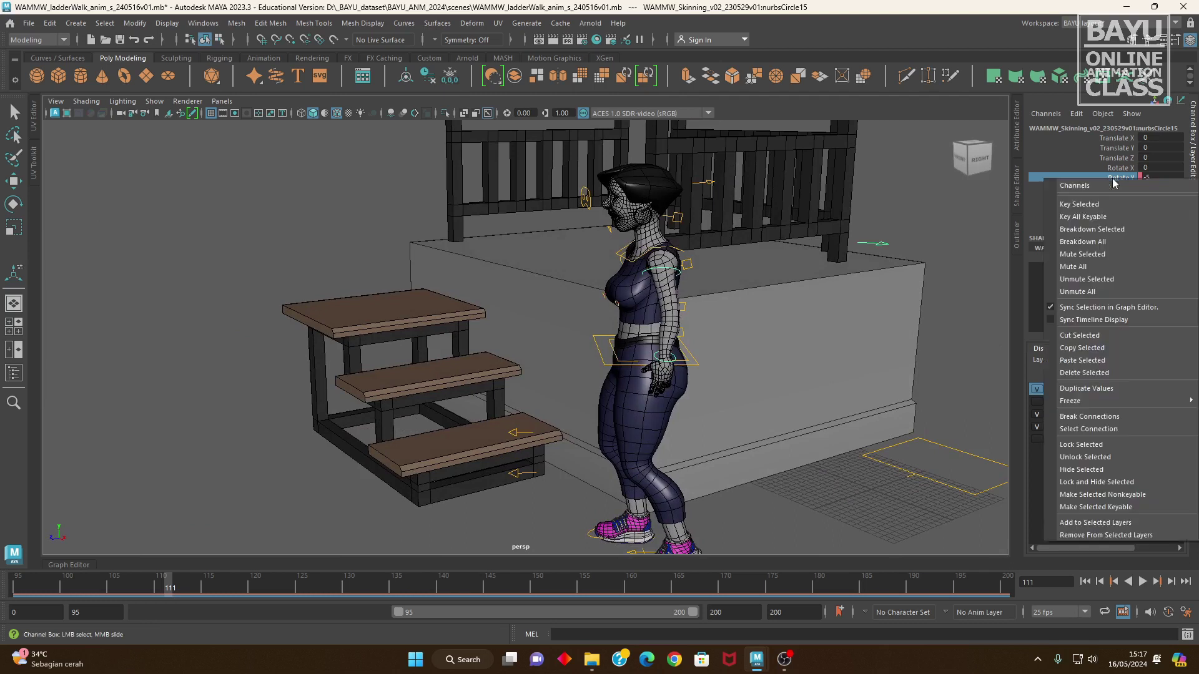
{"action": "left_click", "coordinate": [1089, 206]}
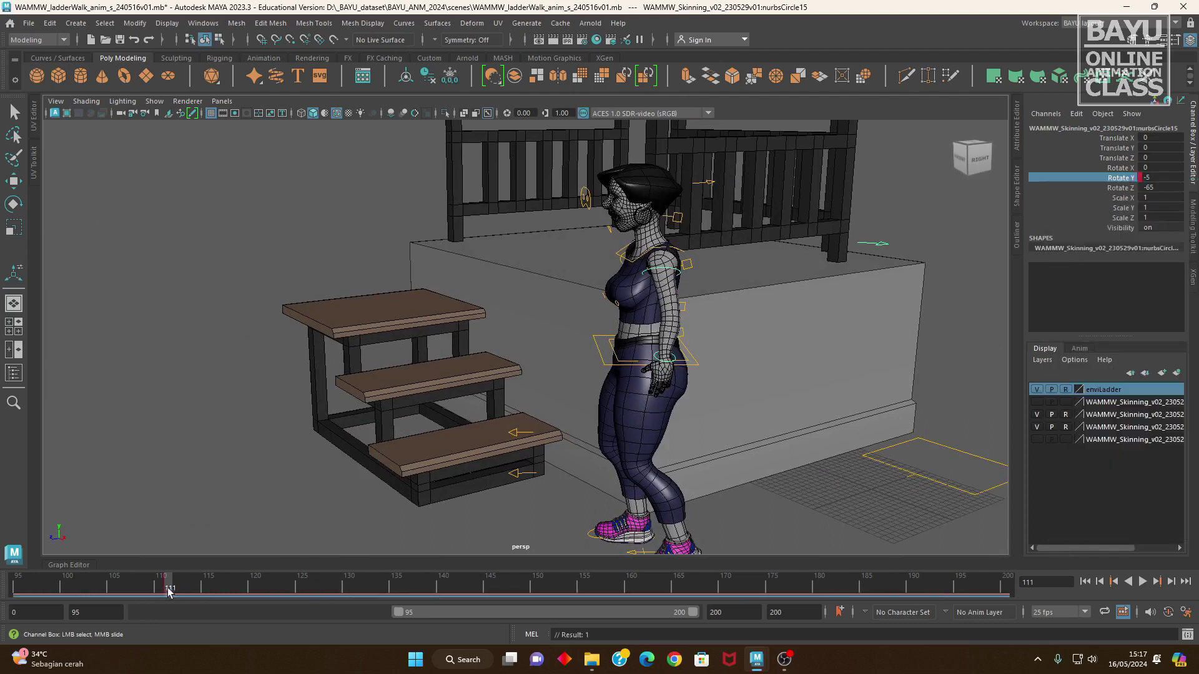
- Set nurbsCircle15's Rotate Y to -20, key it at frame 128, and return to frame 111
{"action": "key", "text": "alt+v"}
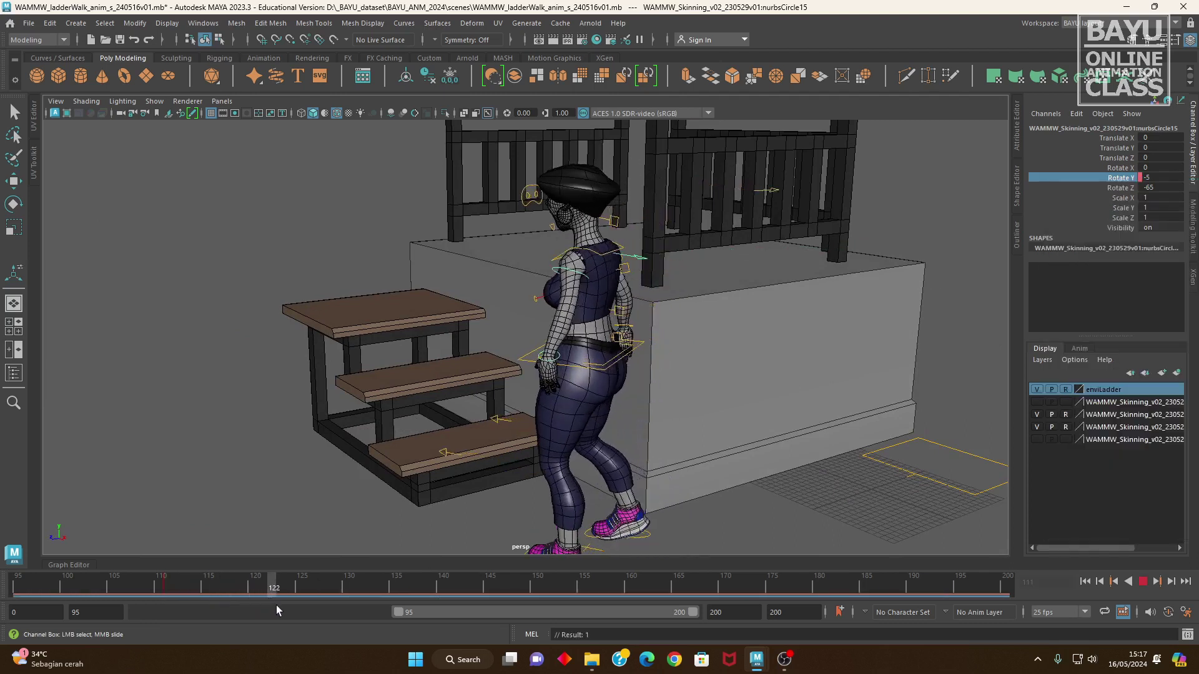
{"action": "left_click_drag", "start_coordinate": [643, 469], "coordinate": [734, 468], "text": "alt"}
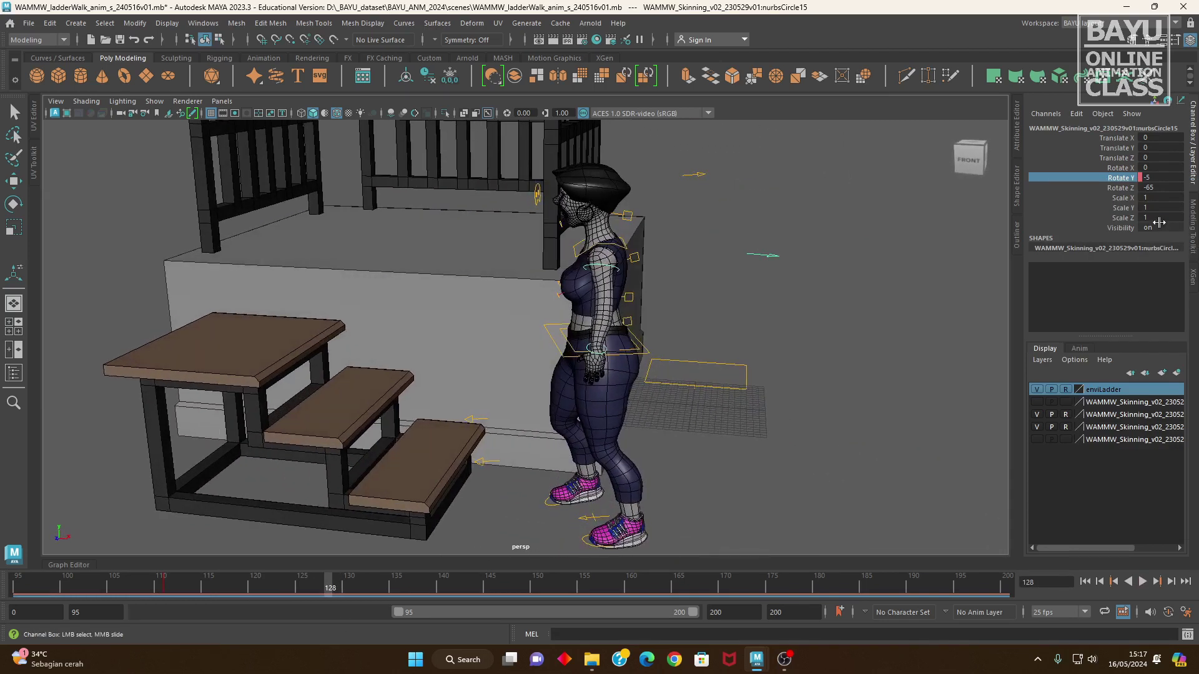
{"action": "double_click", "coordinate": [1166, 178]}
{"action": "type", "text": "1"}
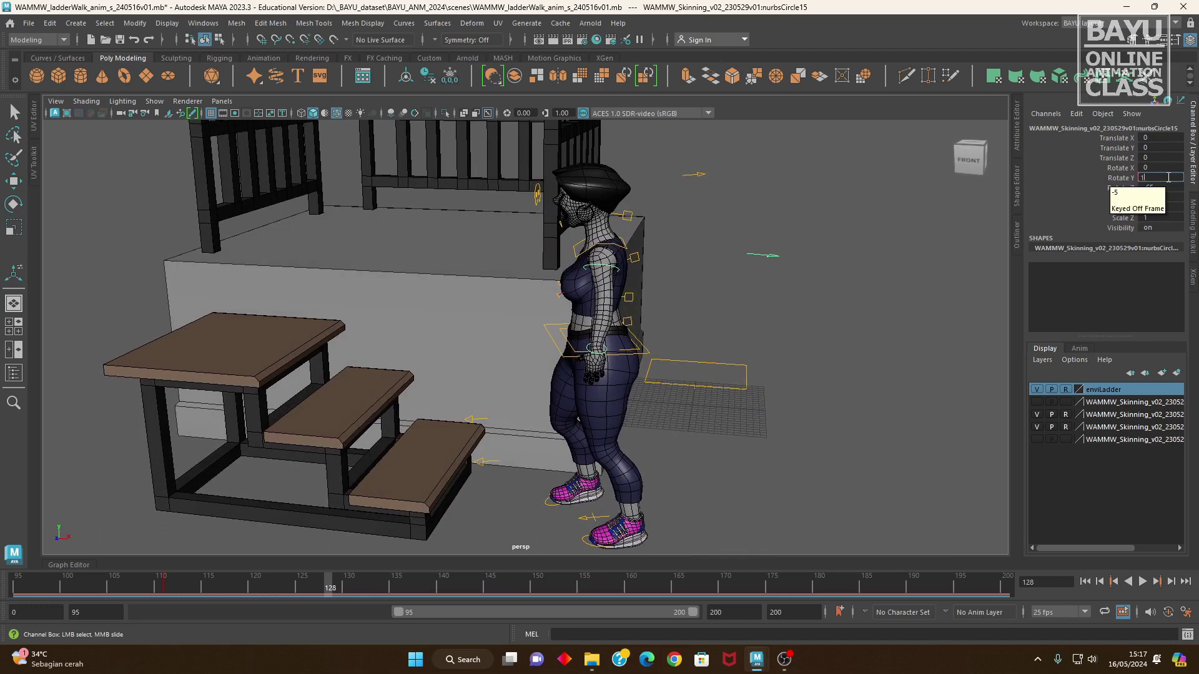
{"action": "type", "text": "0"}
{"action": "key", "text": "Return"}
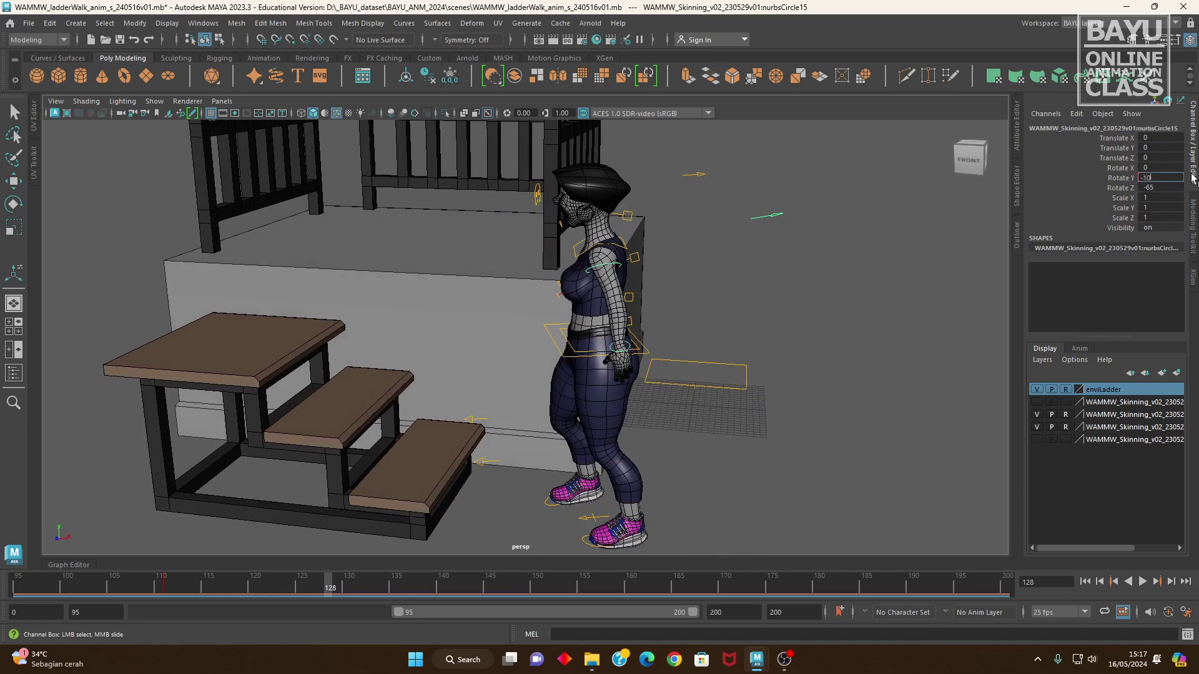
{"action": "key", "text": "Return"}
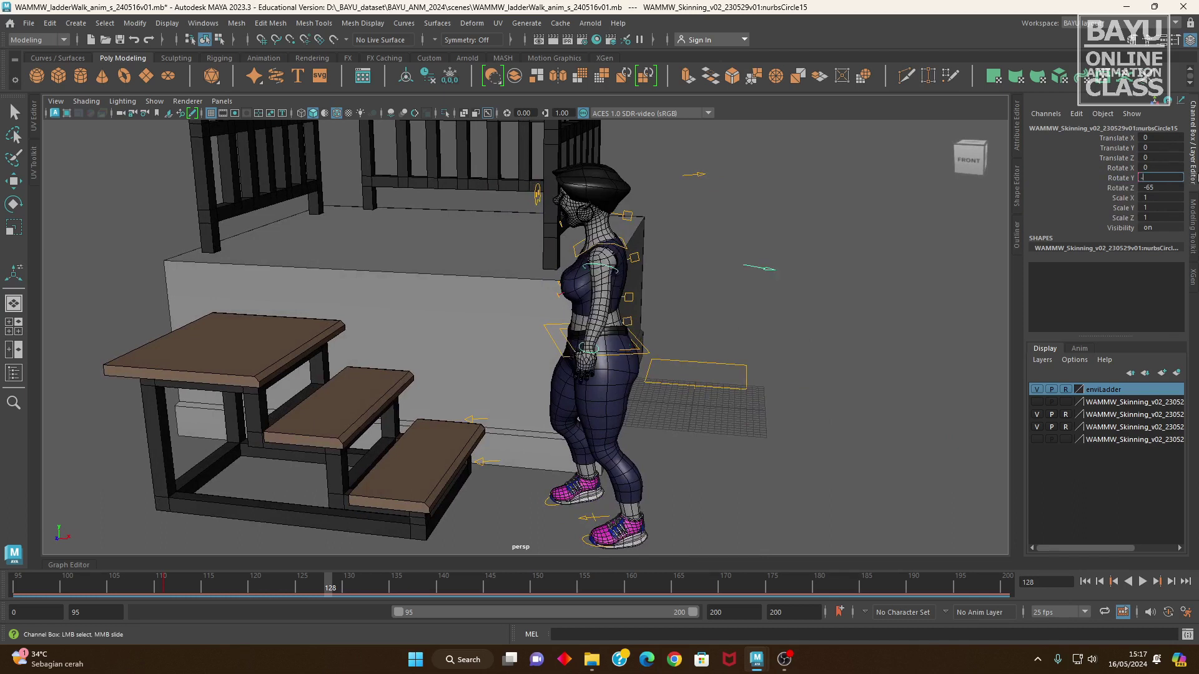
{"action": "type", "text": "20"}
{"action": "key", "text": "Return"}
{"action": "left_click", "coordinate": [1103, 175]}
{"action": "right_click", "coordinate": [1102, 175]}
{"action": "left_click", "coordinate": [1098, 199]}
{"action": "left_click_drag", "start_coordinate": [313, 590], "coordinate": [168, 597]}
{"action": "left_click_drag", "start_coordinate": [599, 400], "coordinate": [687, 402], "text": "alt"}
- Set the arm control's Rotate Y to 5 and key it at frame 111
{"action": "double_click", "coordinate": [1162, 177]}
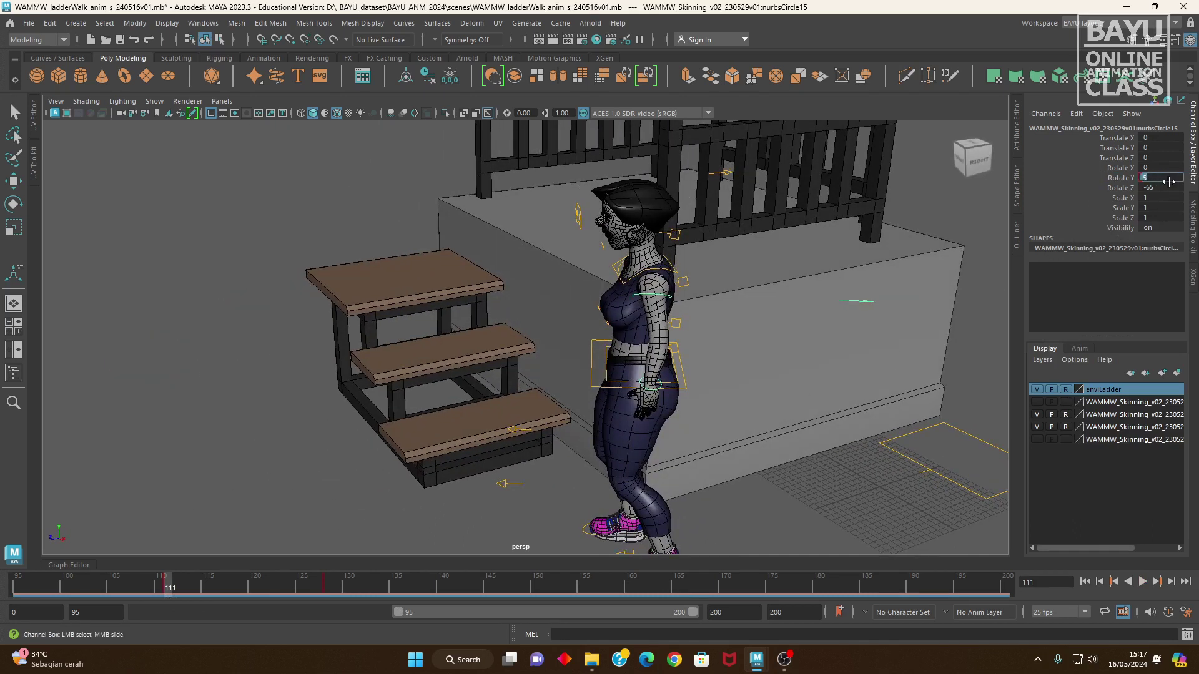
{"action": "type", "text": "5"}
{"action": "key", "text": "Return"}
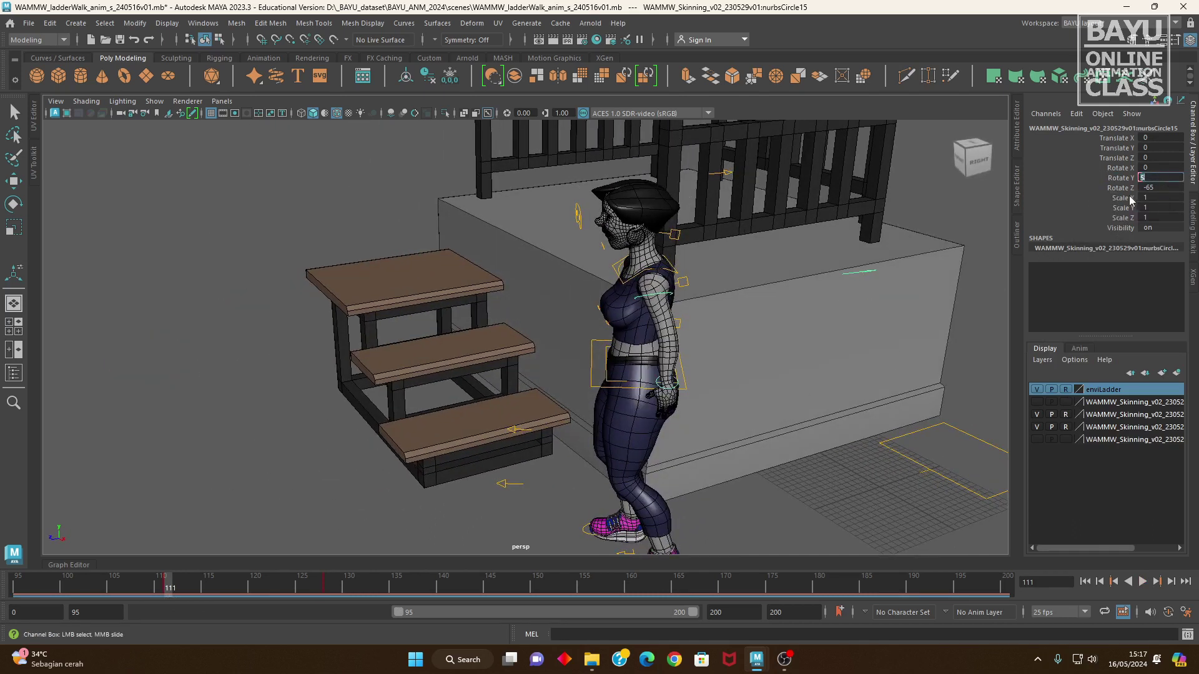
{"action": "left_click", "coordinate": [1118, 178]}
{"action": "right_click", "coordinate": [1109, 179]}
{"action": "left_click", "coordinate": [1094, 203]}
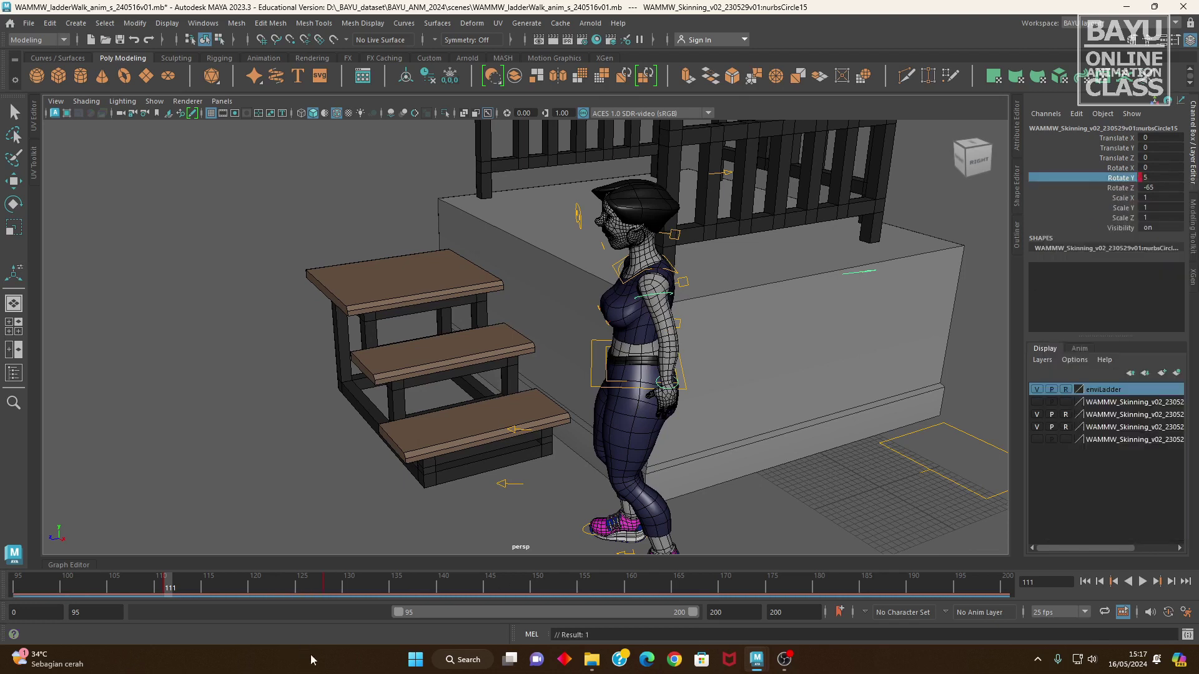
- Scrub the timeline around frame 141 from a front angle to review the step-up motion
{"action": "left_click_drag", "start_coordinate": [256, 587], "coordinate": [451, 595]}
{"action": "mouse_move", "coordinate": [549, 449]}
{"action": "left_mouse_down", "text": "alt"}
{"action": "mouse_move", "coordinate": [652, 459]}
{"action": "mouse_move", "coordinate": [618, 462]}
{"action": "left_mouse_up", "text": "alt"}
{"action": "mouse_move", "coordinate": [454, 593]}
{"action": "left_mouse_down"}
{"action": "mouse_move", "coordinate": [474, 593]}
{"action": "mouse_move", "coordinate": [349, 599]}
{"action": "left_mouse_up"}
{"action": "mouse_move", "coordinate": [370, 600]}
{"action": "left_mouse_down"}
{"action": "mouse_move", "coordinate": [467, 617]}
{"action": "mouse_move", "coordinate": [436, 614]}
{"action": "left_mouse_up"}
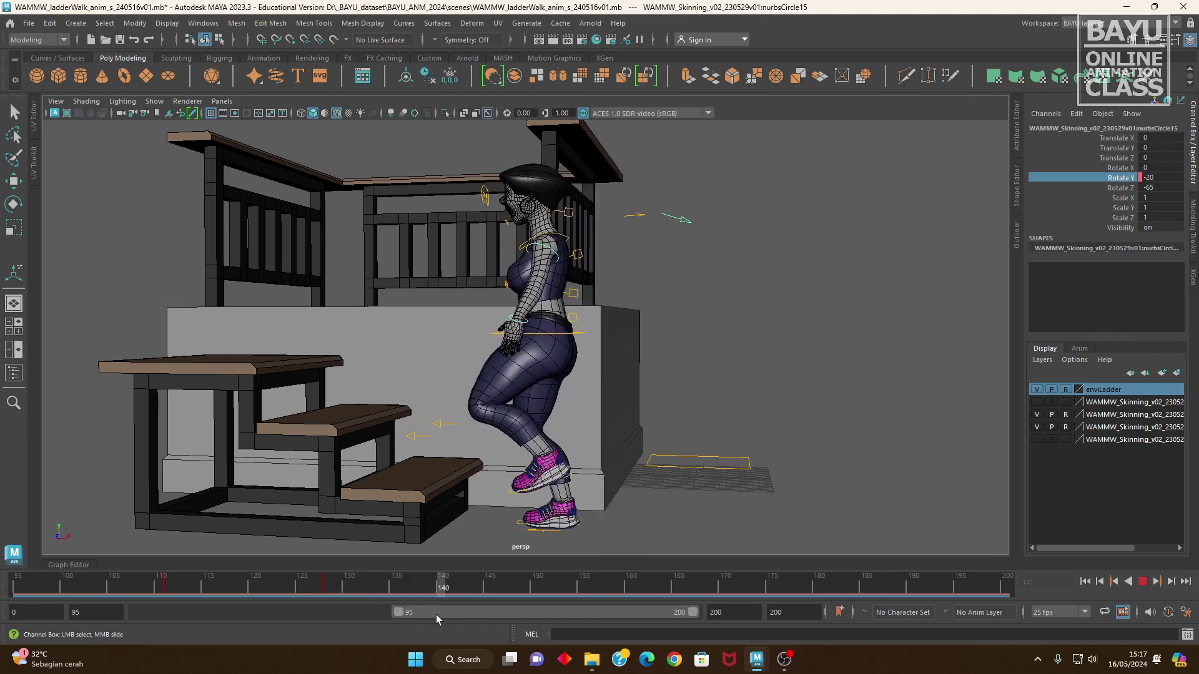